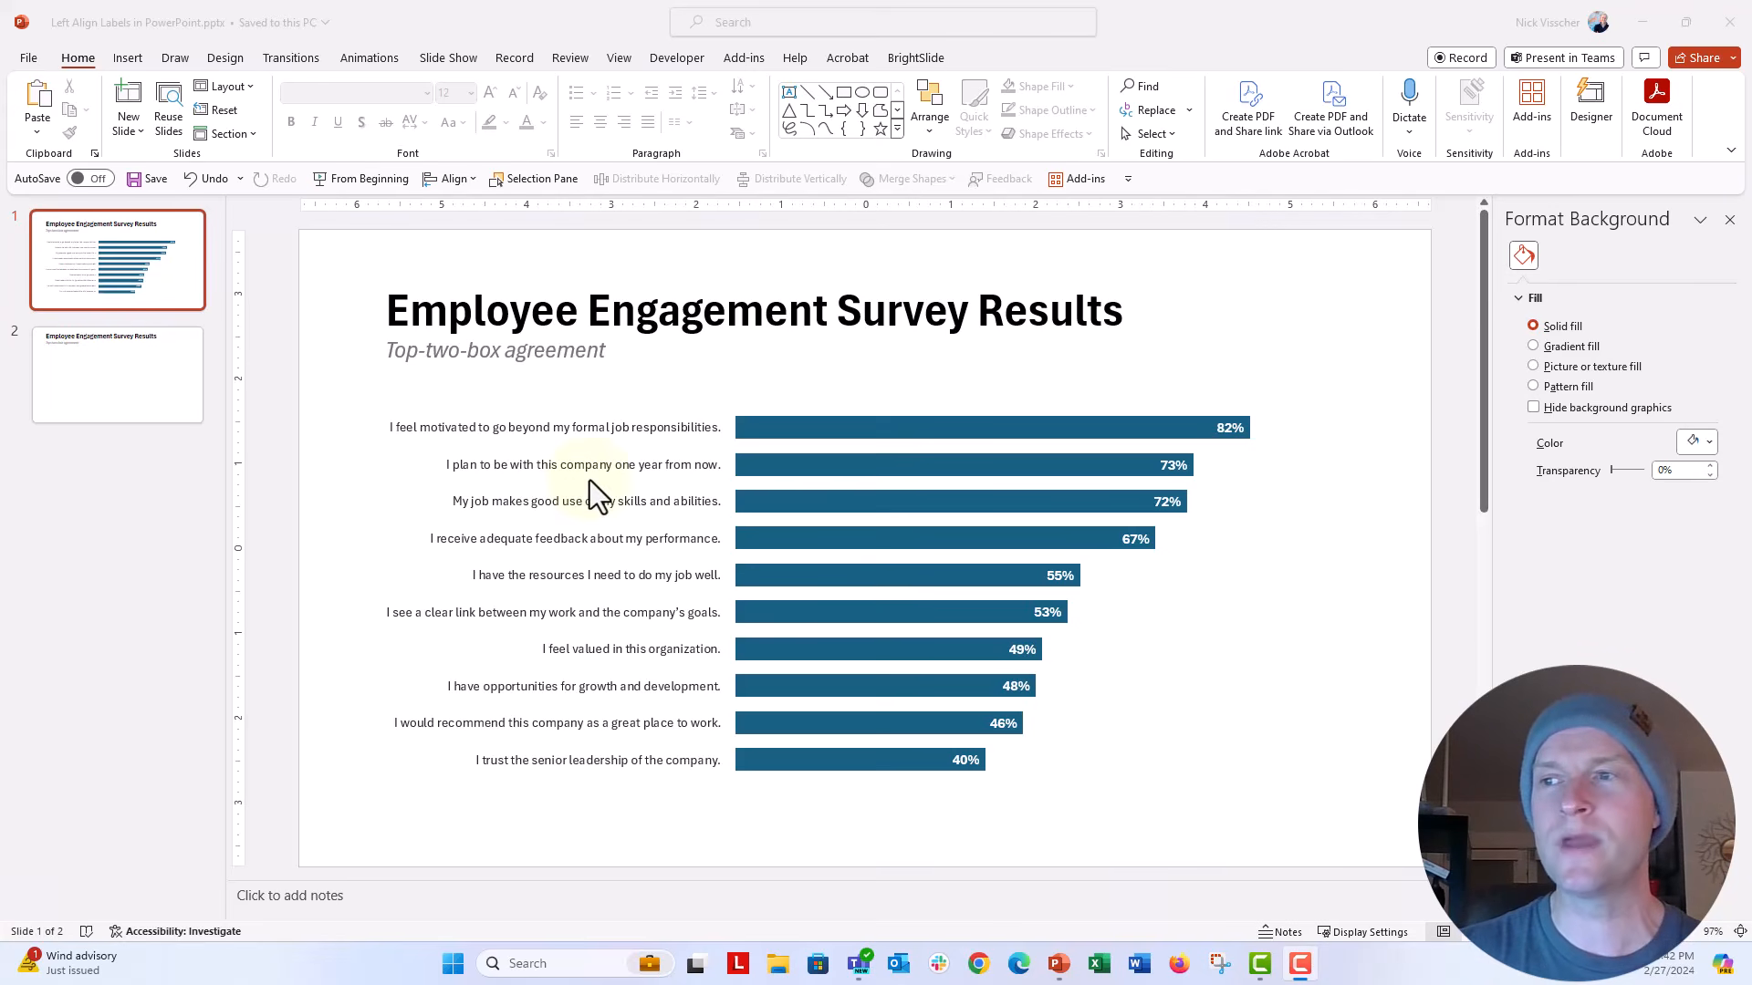
Step: Select the chart's vertical category axis labels and try the left, center and right text alignments on them
{"action": "left_click", "coordinate": [587, 455]}
{"action": "left_click", "coordinate": [589, 438]}
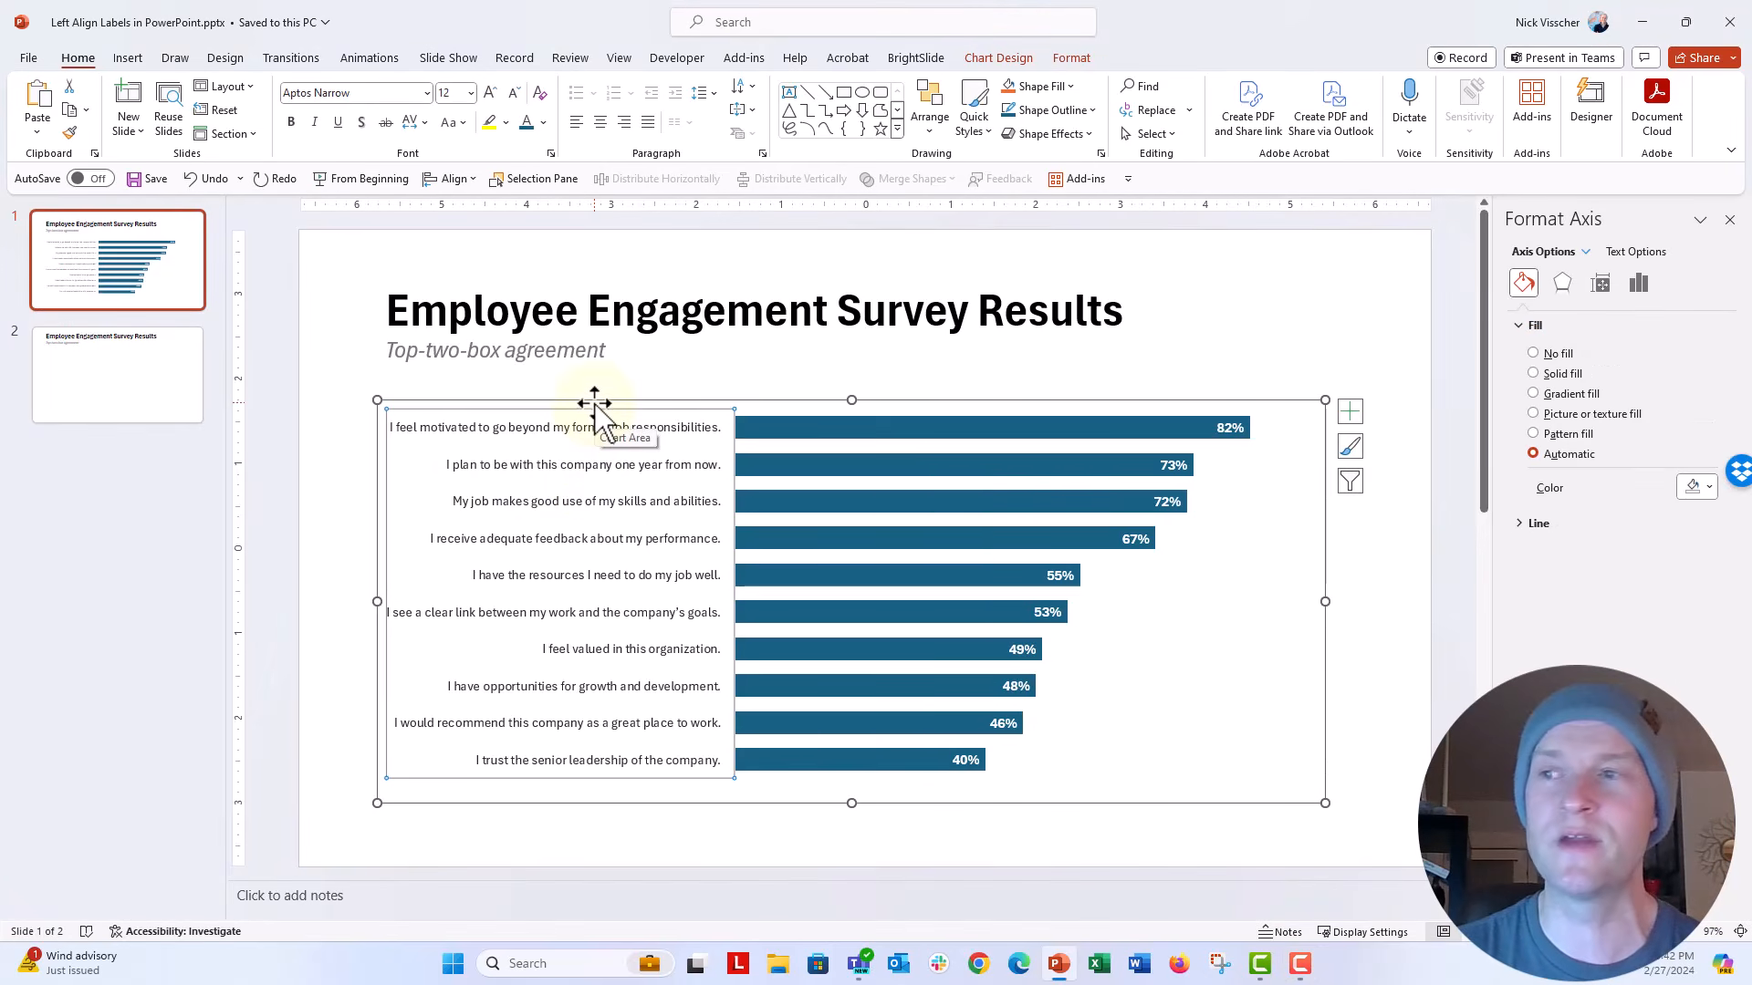
{"action": "left_click", "coordinate": [593, 404]}
{"action": "left_click", "coordinate": [580, 431]}
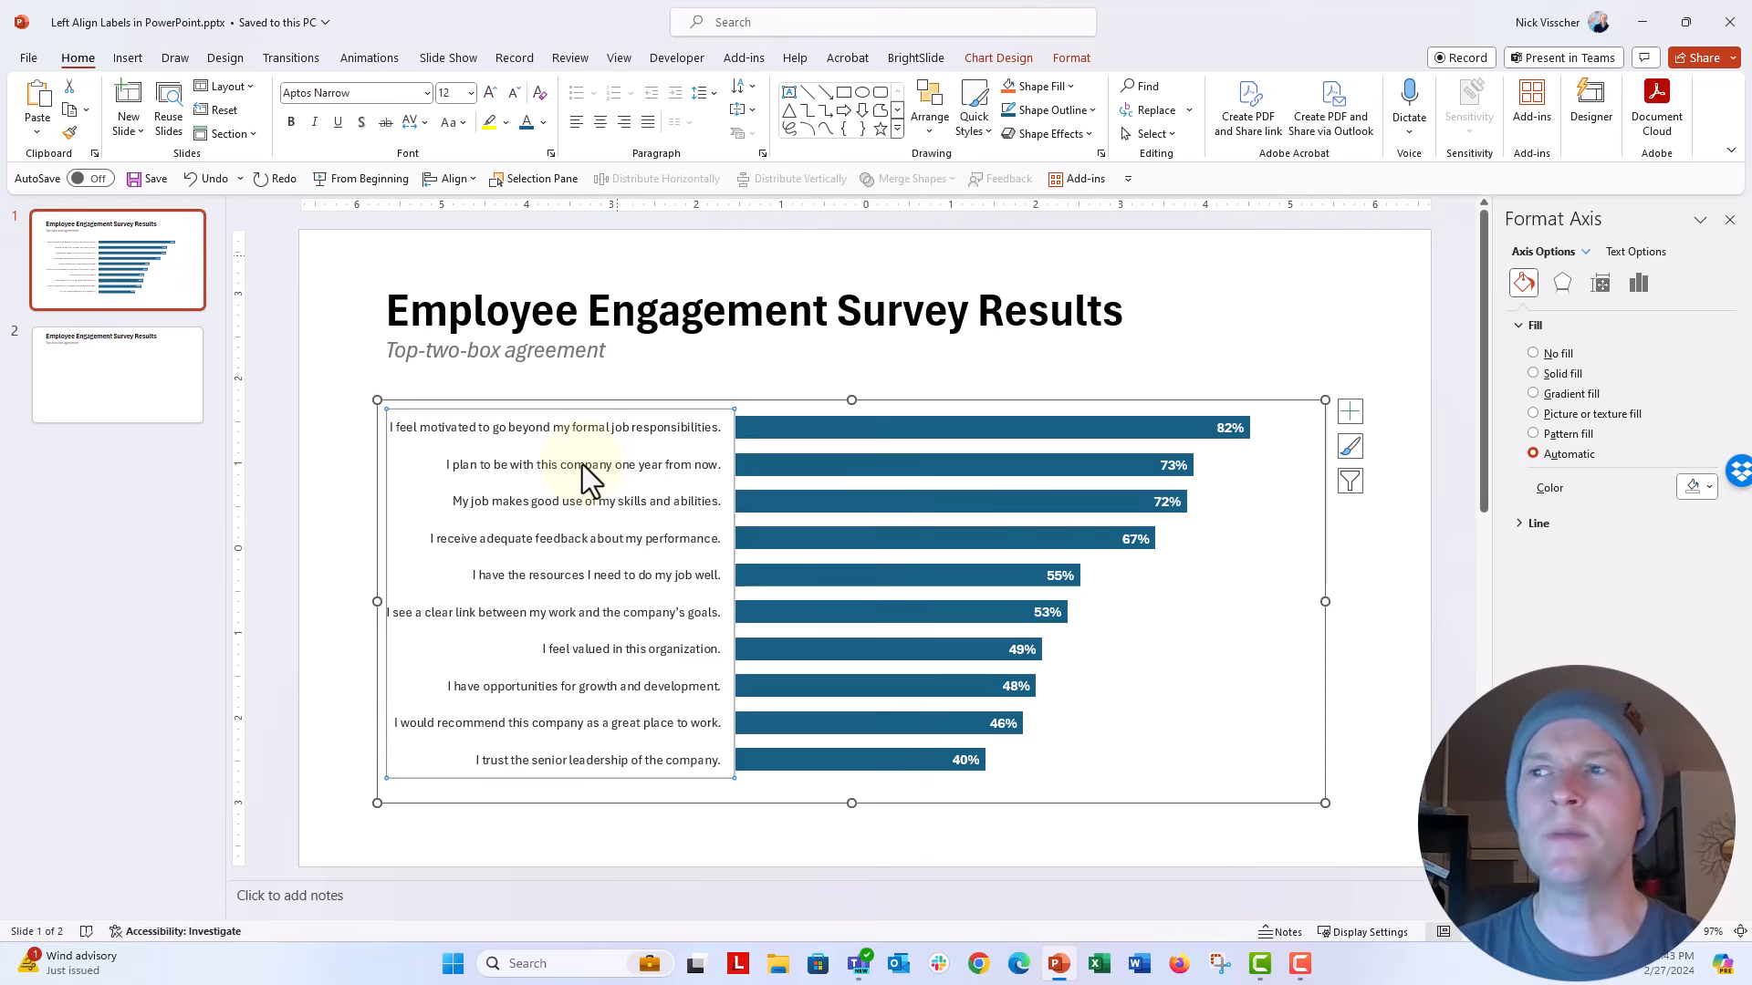
{"action": "left_click", "coordinate": [577, 124]}
{"action": "left_click", "coordinate": [601, 124]}
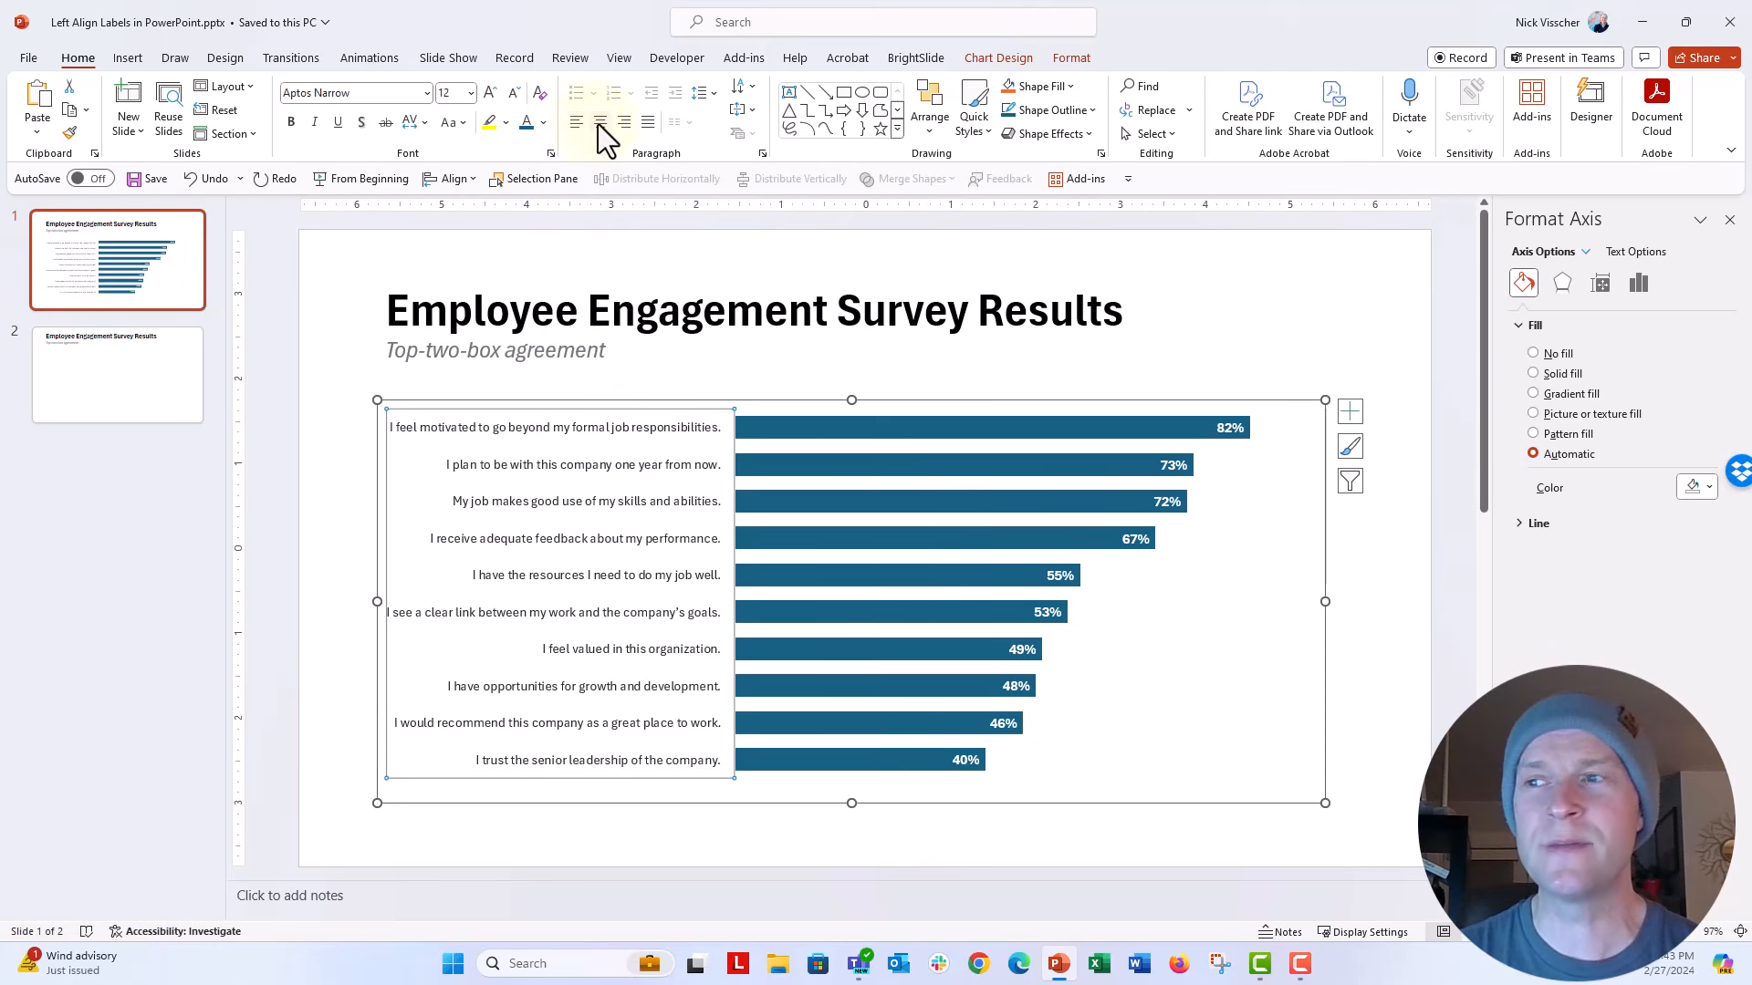
{"action": "left_click", "coordinate": [623, 124]}
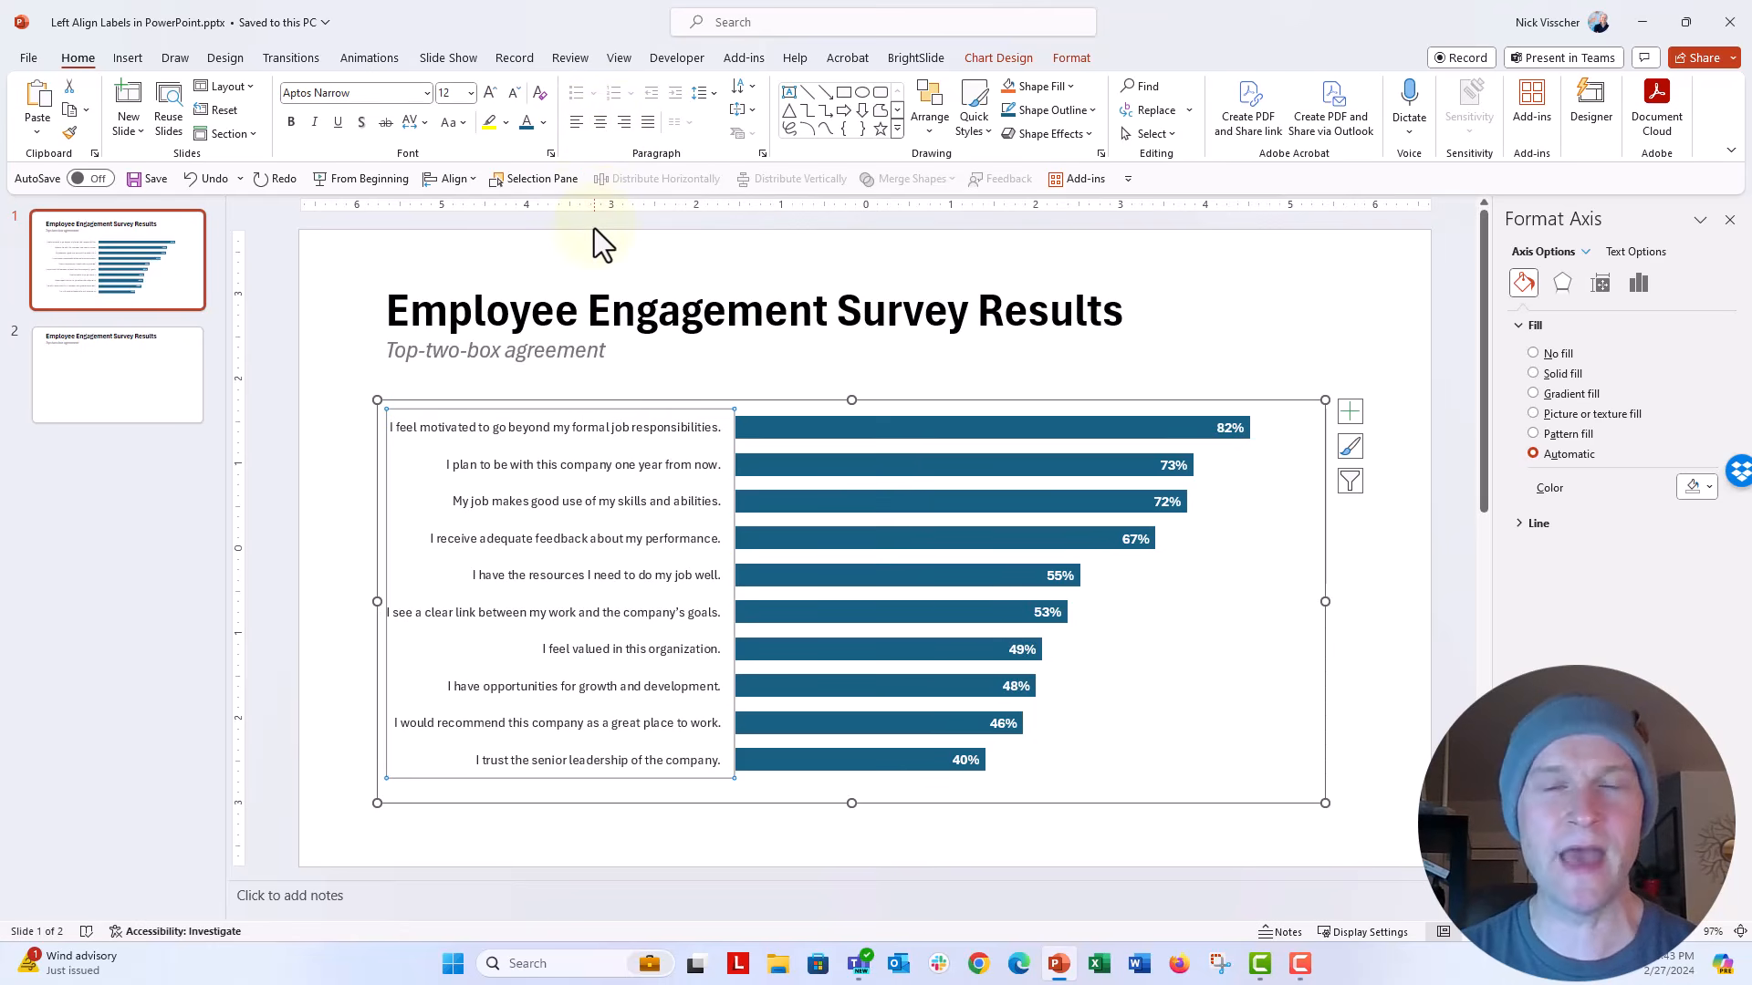
Step: Try to left-align the category axis labels by setting their paragraph alignment to Left
{"action": "left_click", "coordinate": [762, 153]}
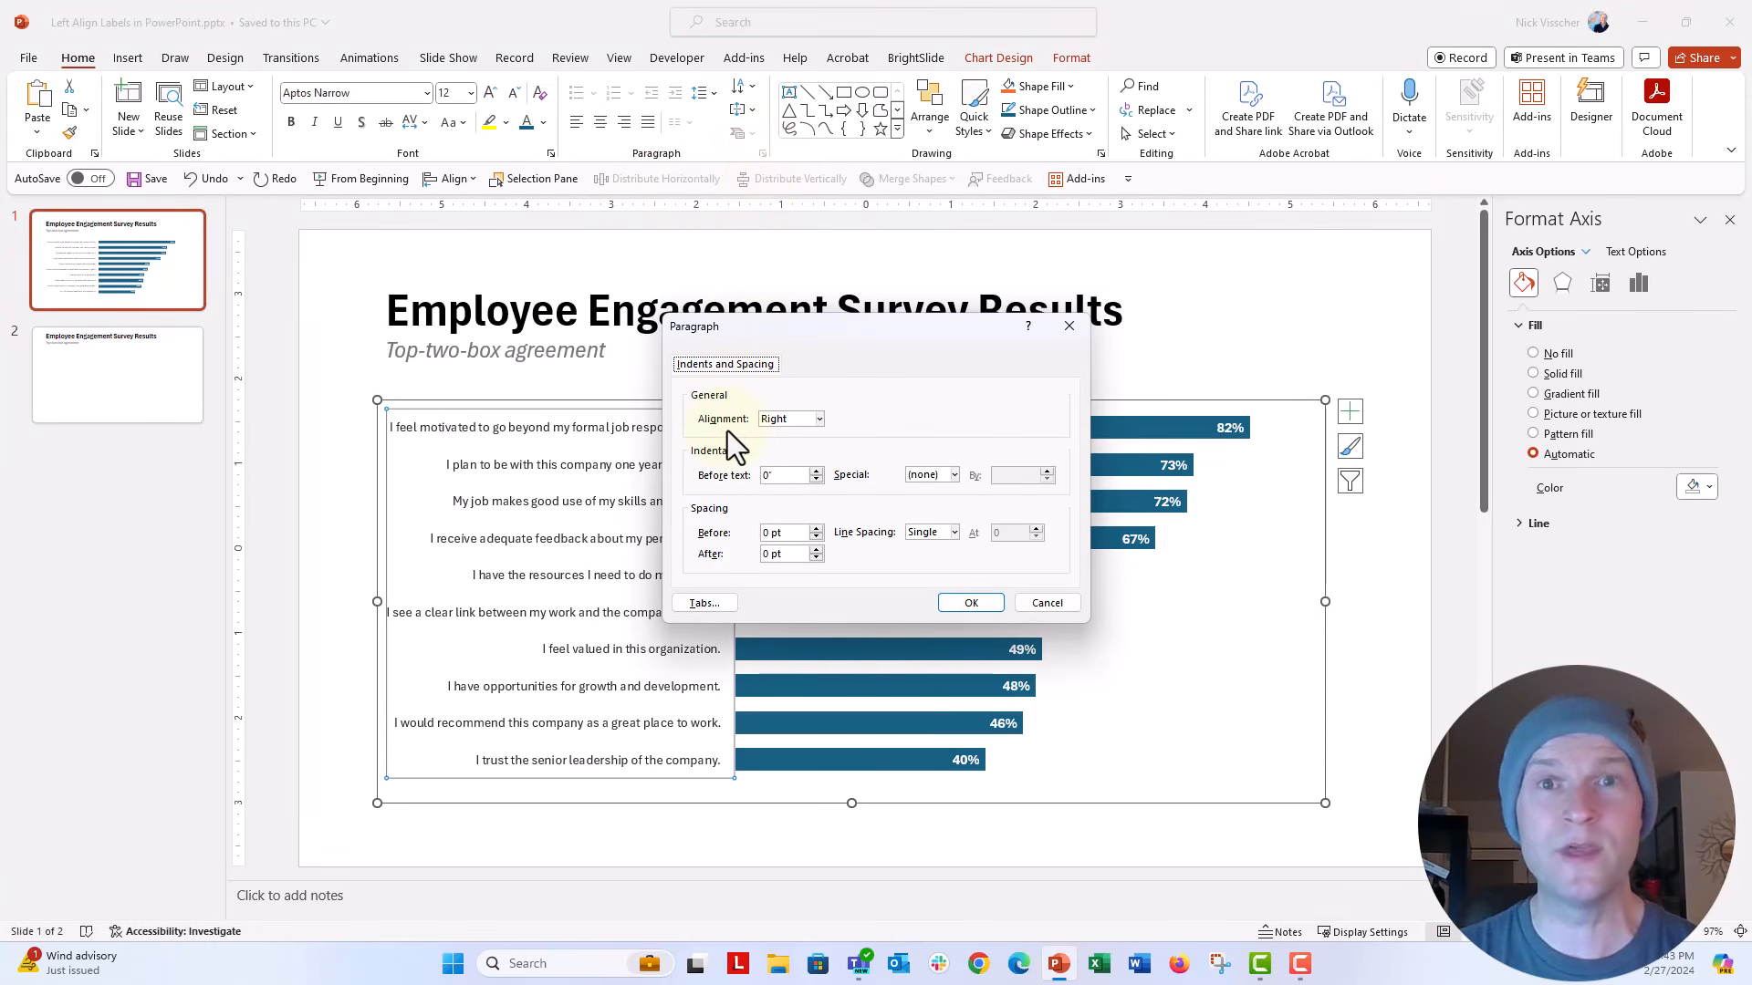
{"action": "left_click", "coordinate": [820, 419]}
{"action": "left_click", "coordinate": [792, 437]}
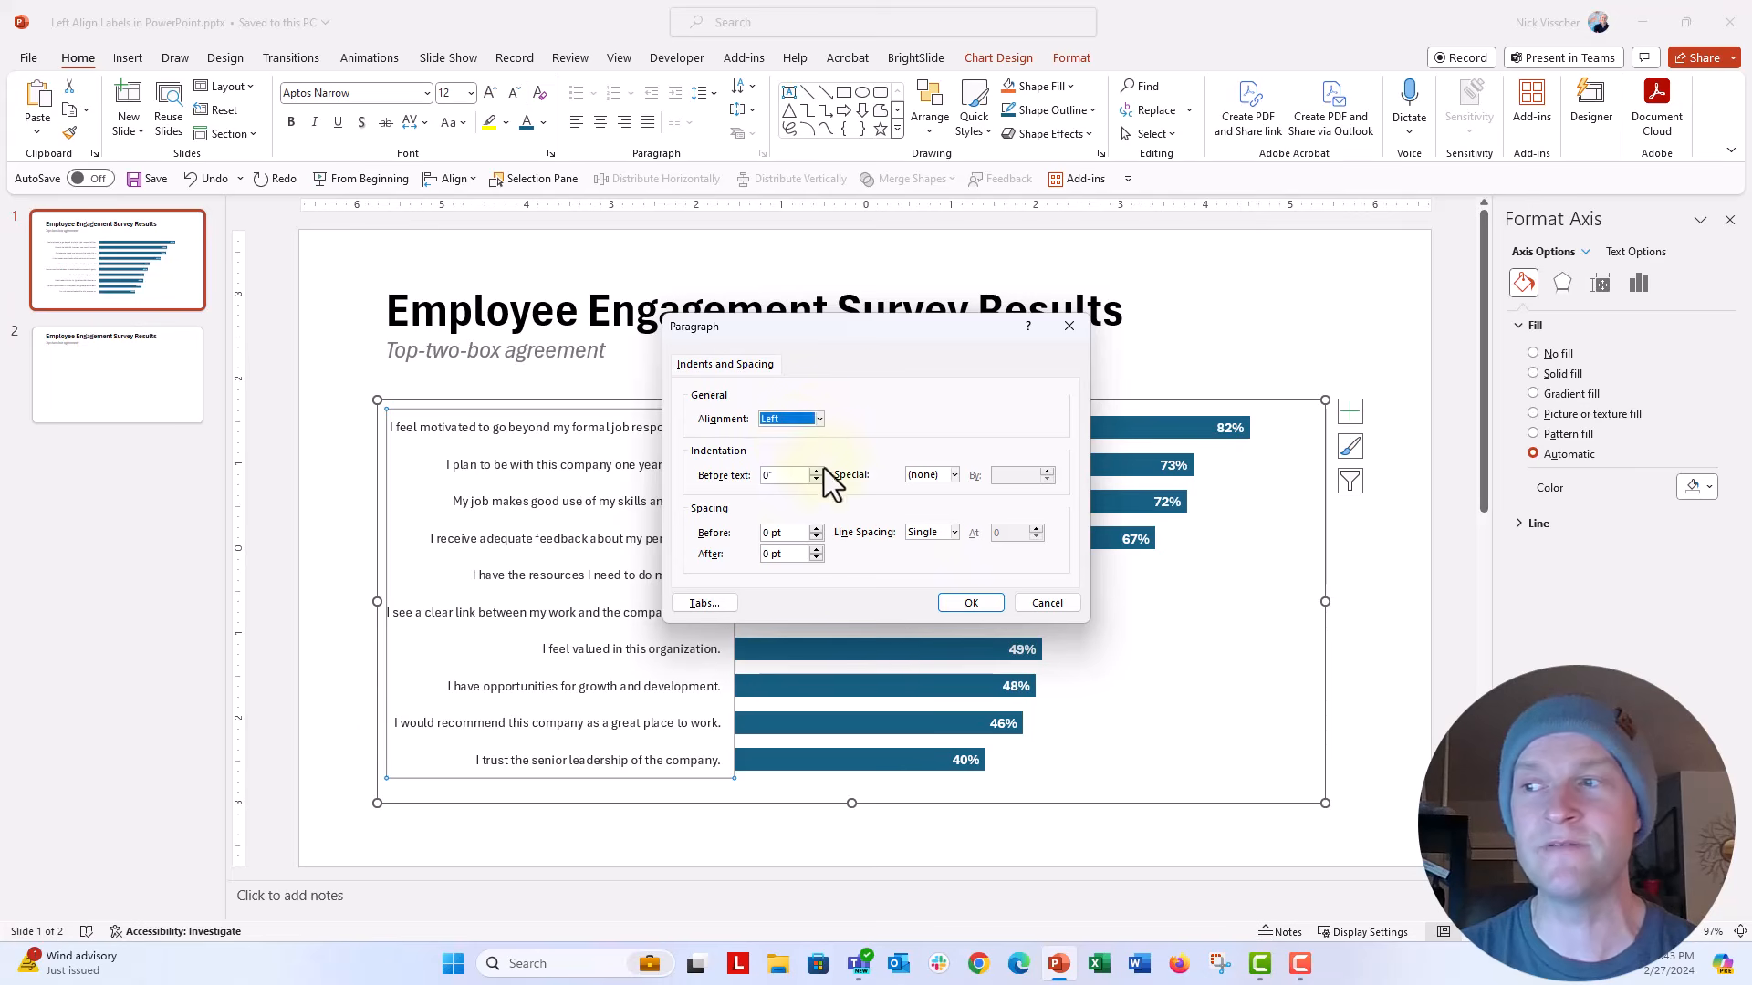
{"action": "left_click", "coordinate": [958, 604]}
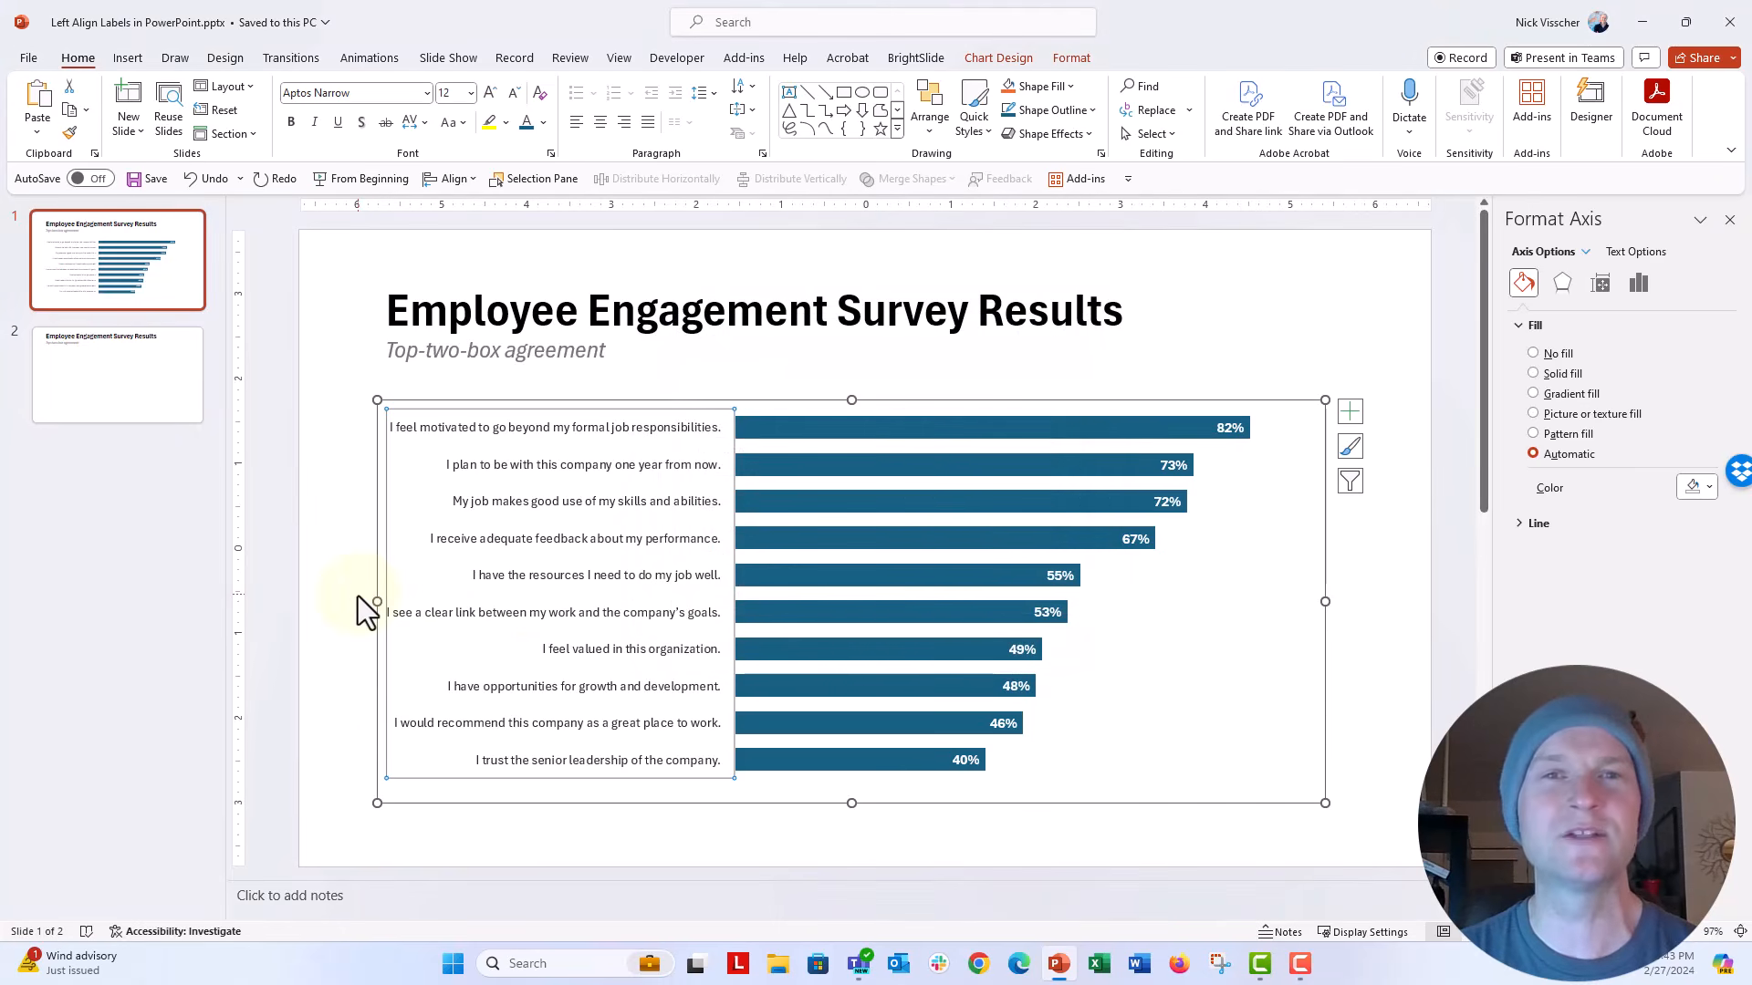
Step: Try narrowing the chart from its right edge so the category labels wrap, and undo the resize
{"action": "left_click", "coordinate": [375, 555]}
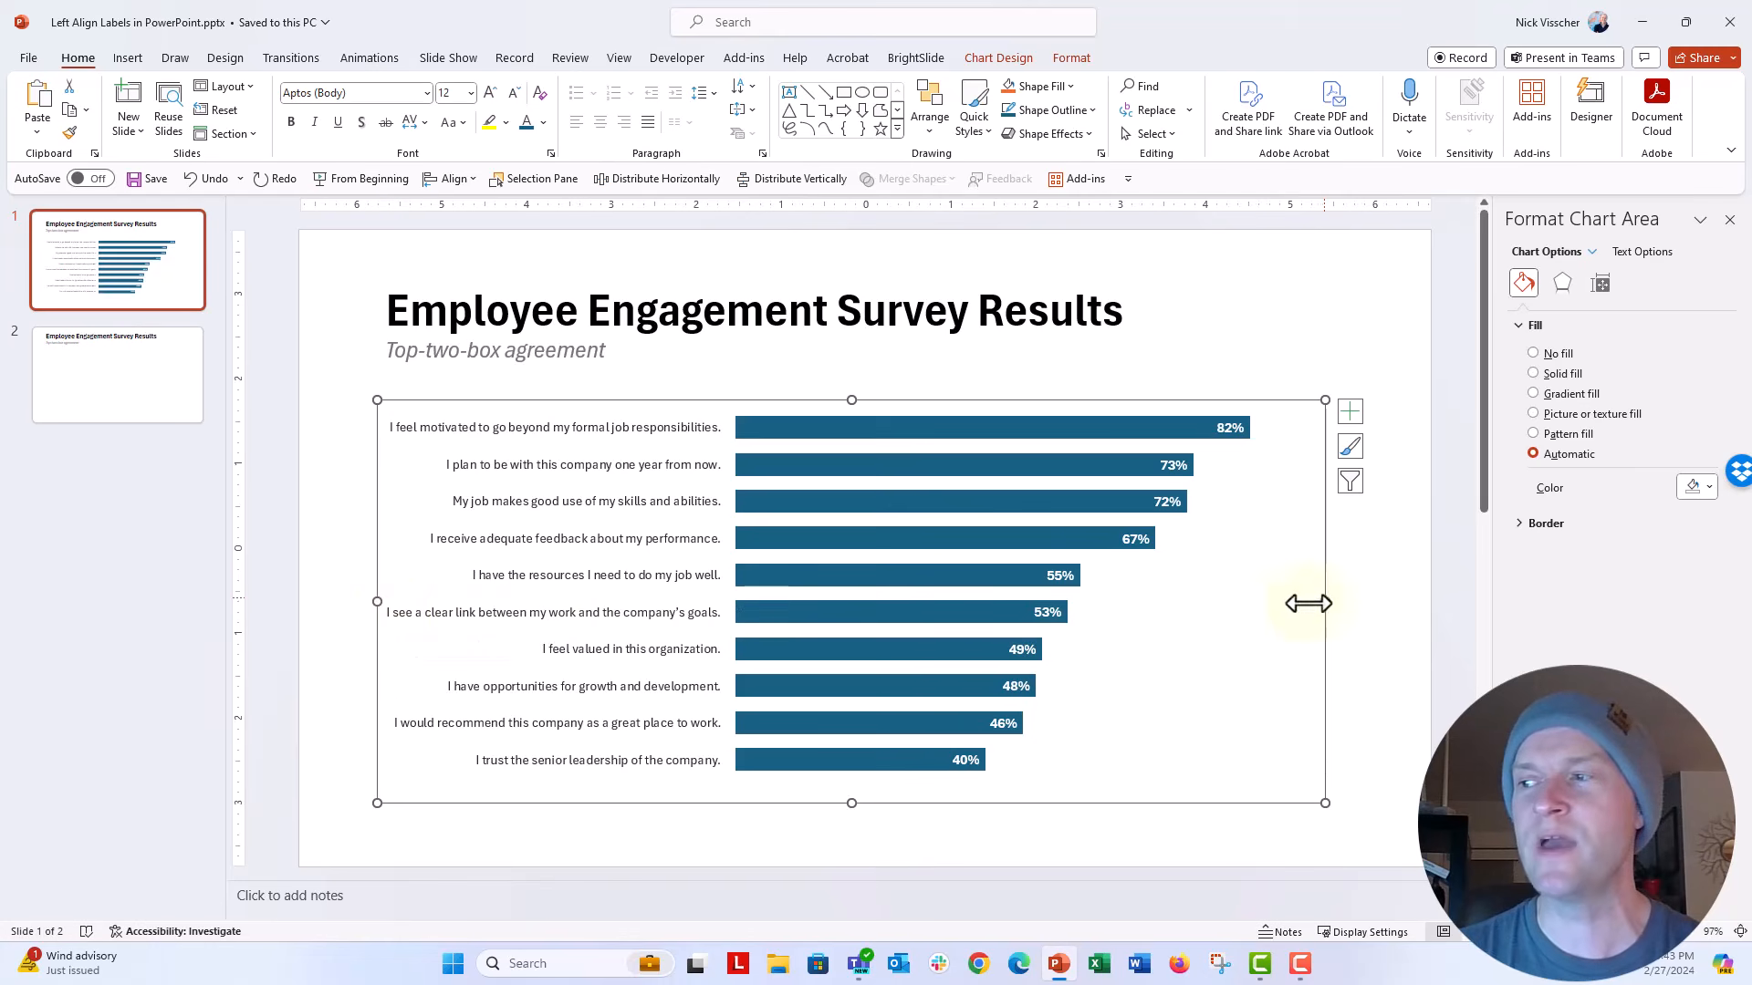
{"action": "left_click_drag", "start_coordinate": [1323, 603], "coordinate": [1026, 606]}
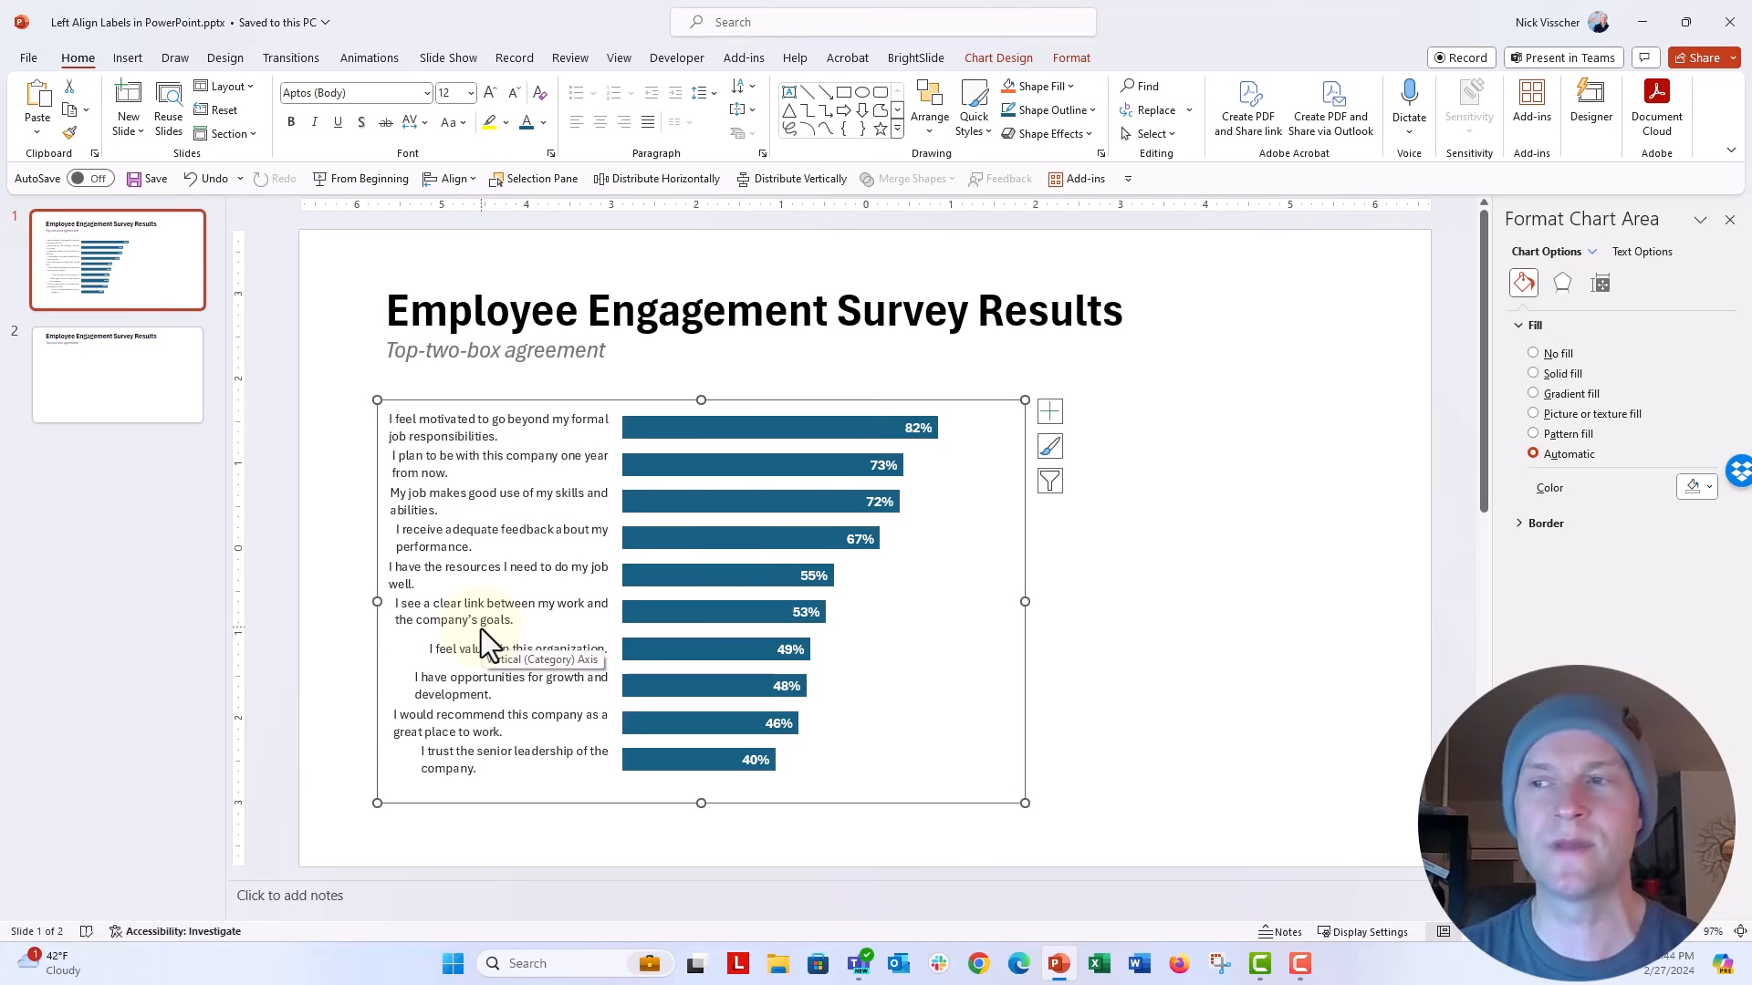
{"action": "left_click", "coordinate": [208, 181]}
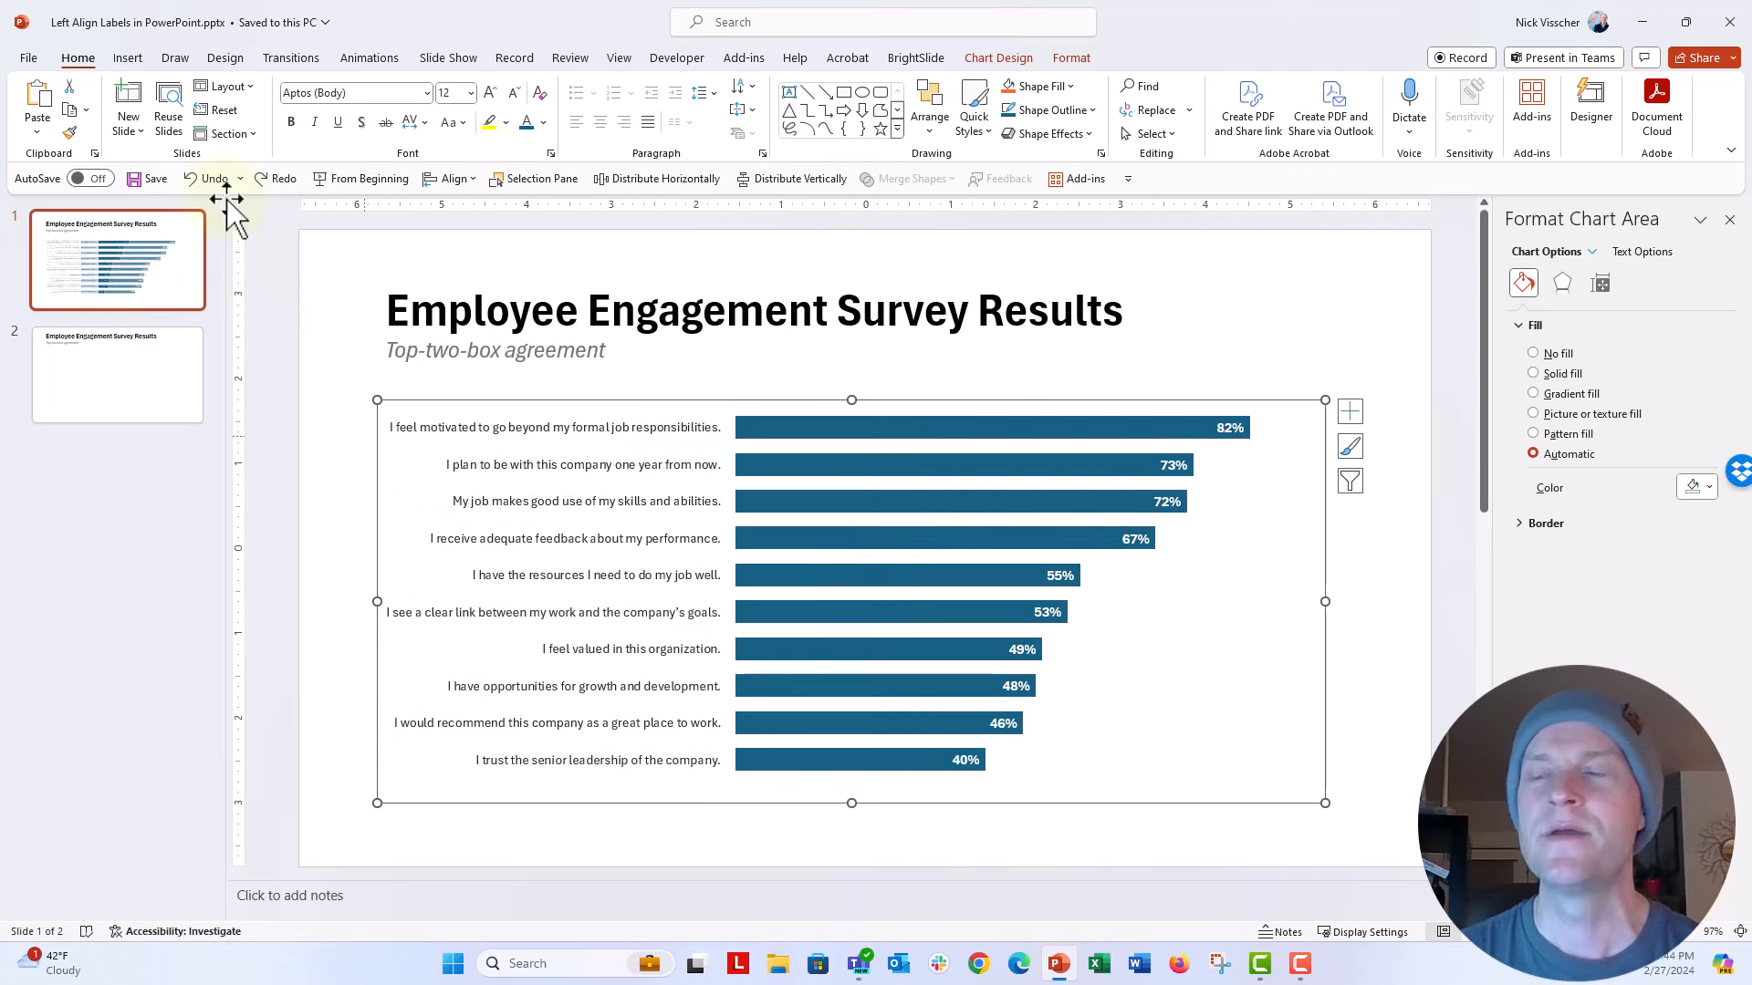
Step: Set the paragraph alignment of the category axis labels back to Right and deselect the chart
{"action": "left_click", "coordinate": [455, 427]}
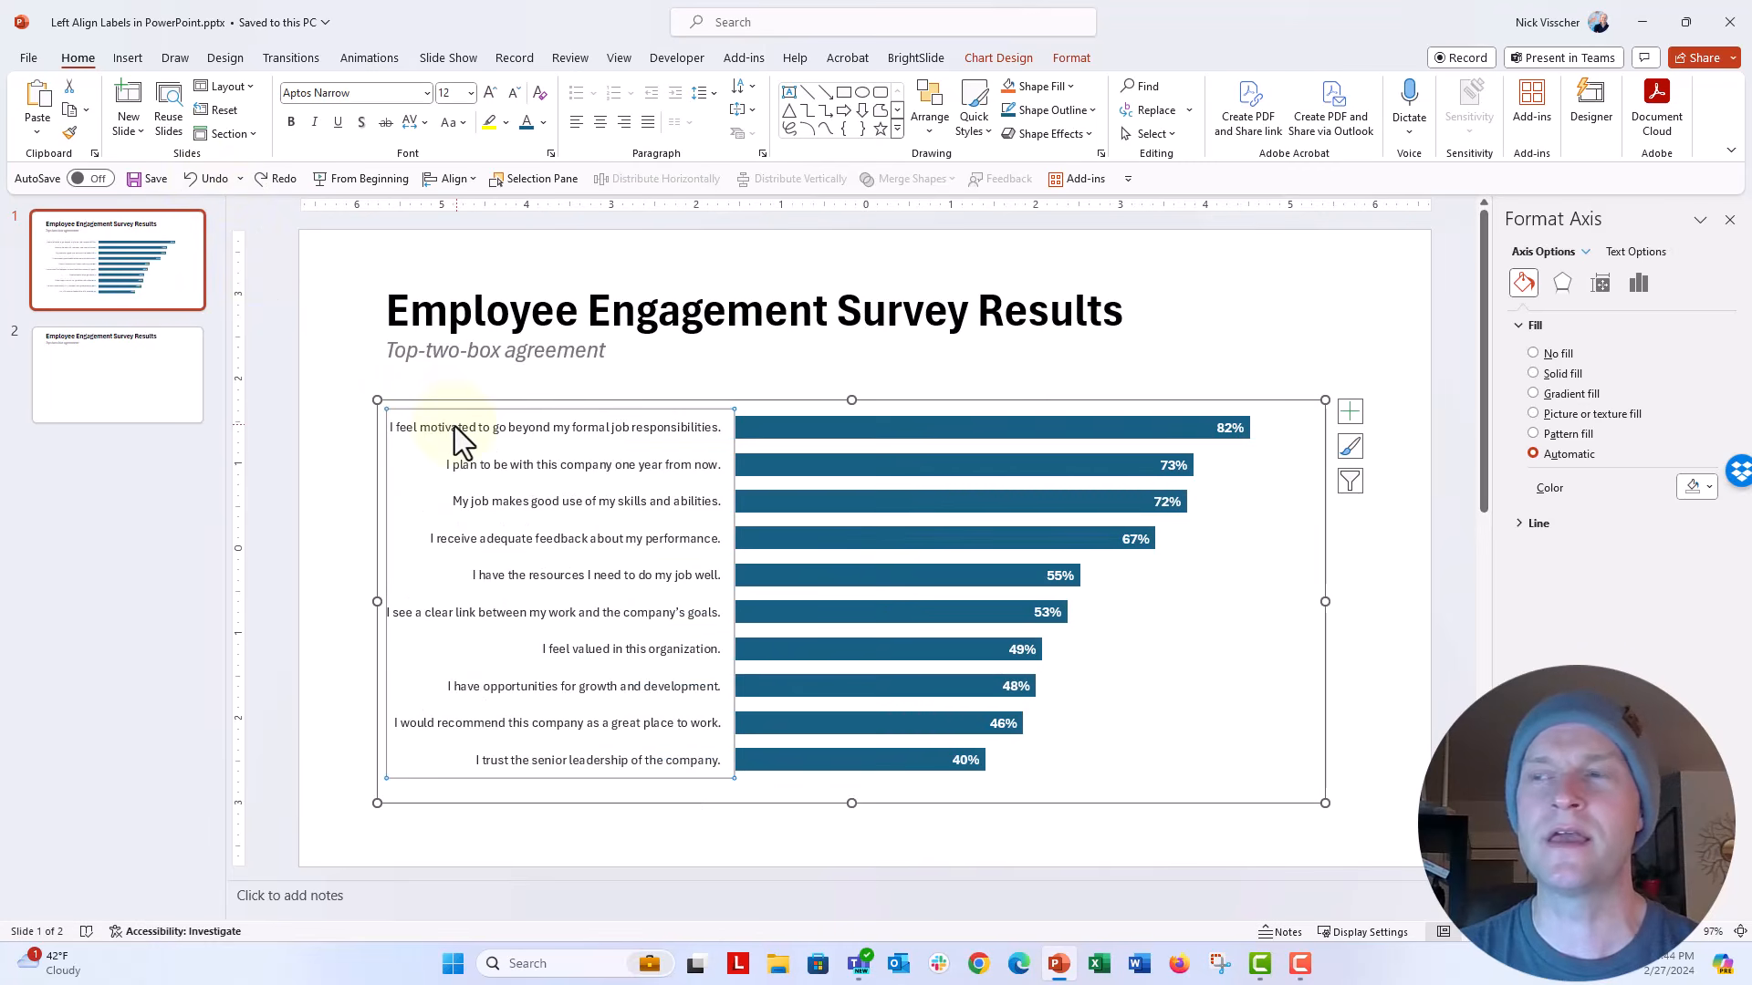
{"action": "left_click", "coordinate": [761, 155]}
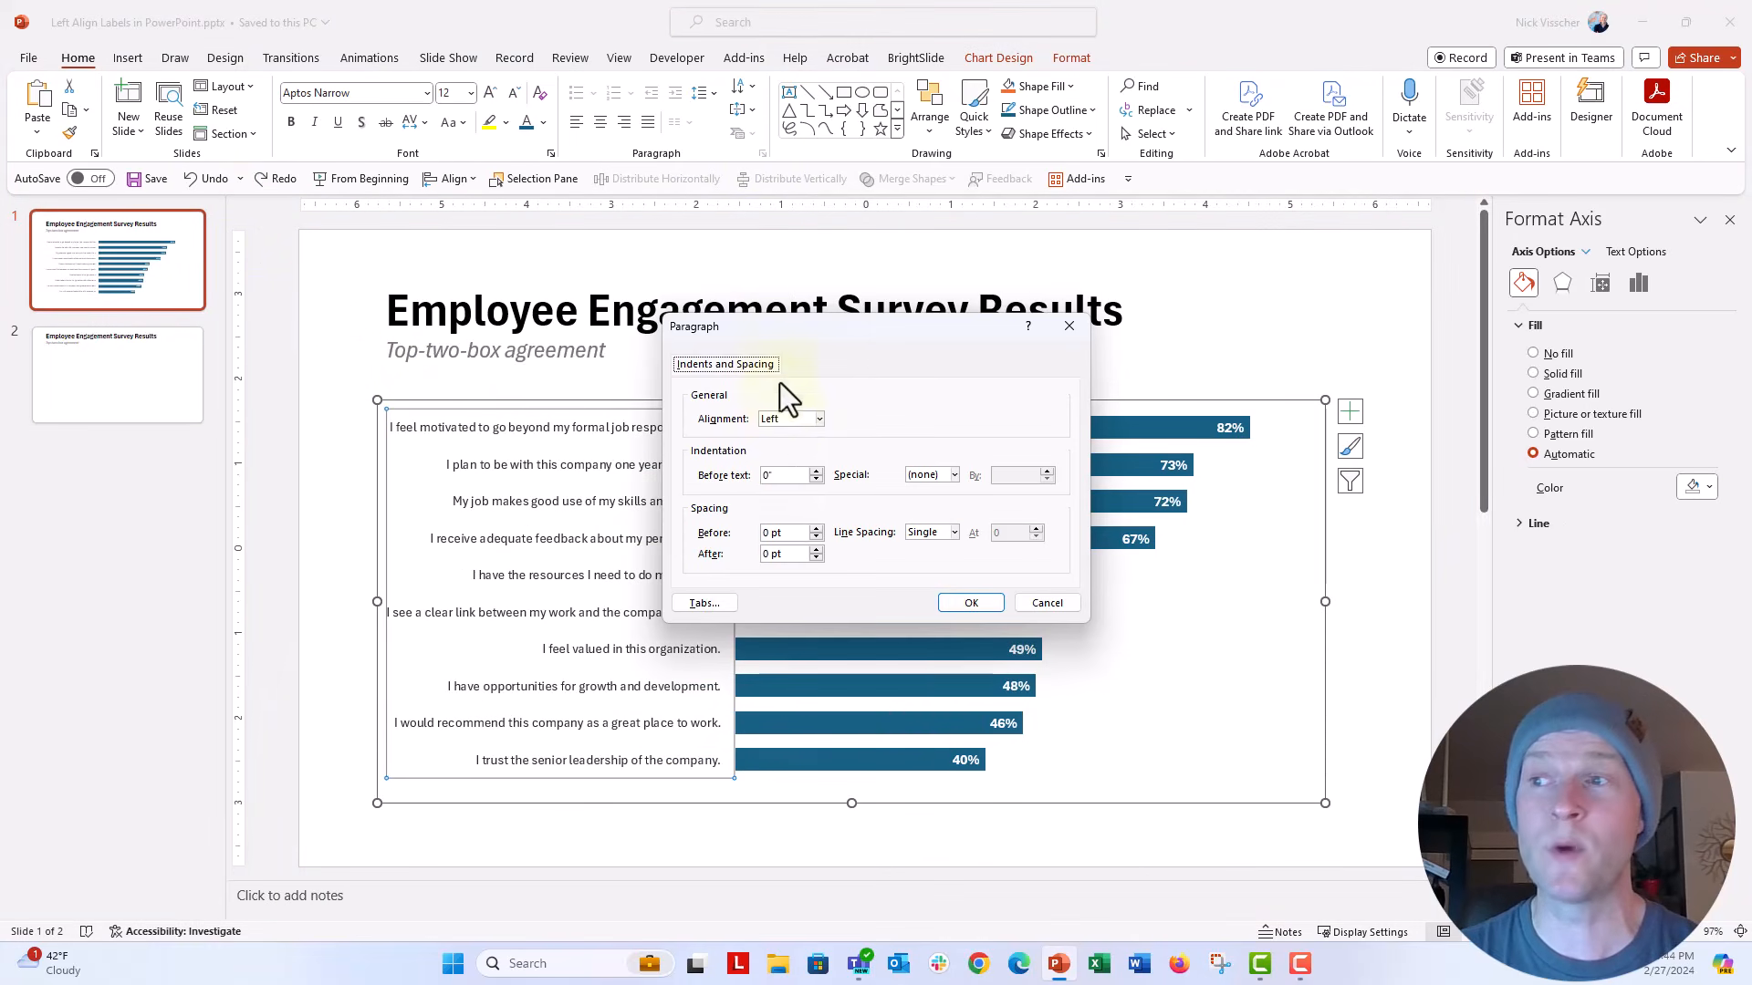
{"action": "left_click", "coordinate": [783, 418]}
{"action": "left_click", "coordinate": [795, 469]}
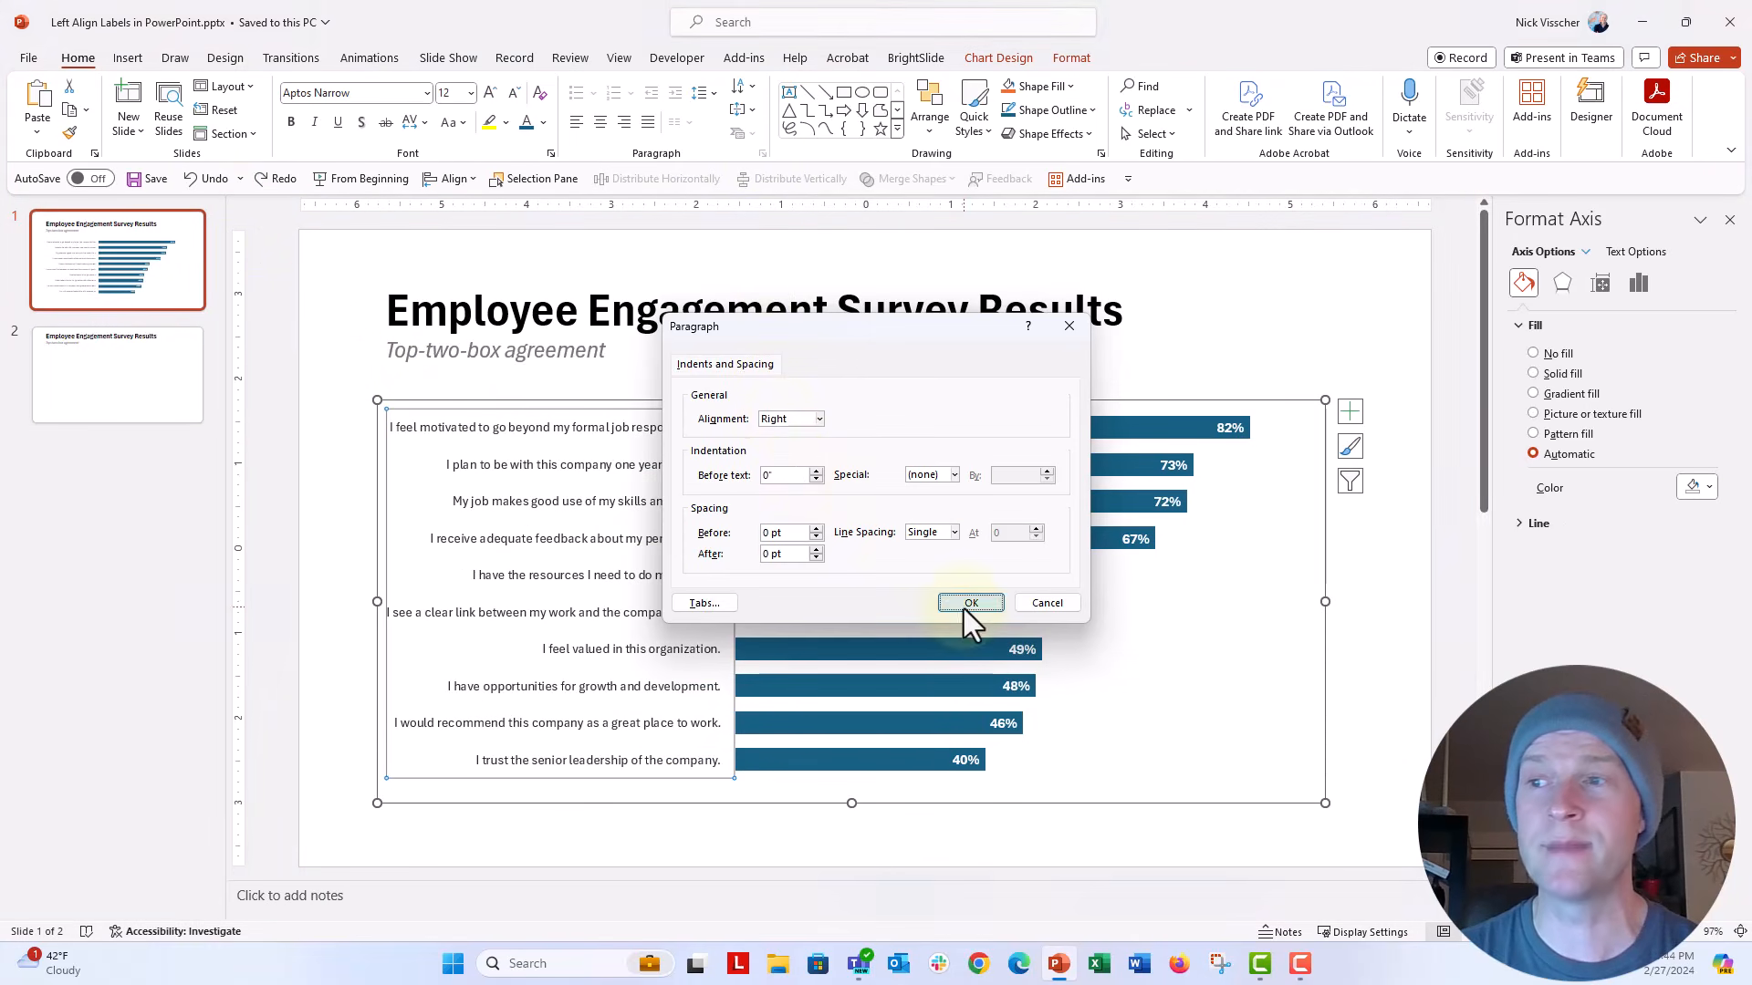
{"action": "left_click", "coordinate": [967, 604]}
{"action": "left_click", "coordinate": [315, 555]}
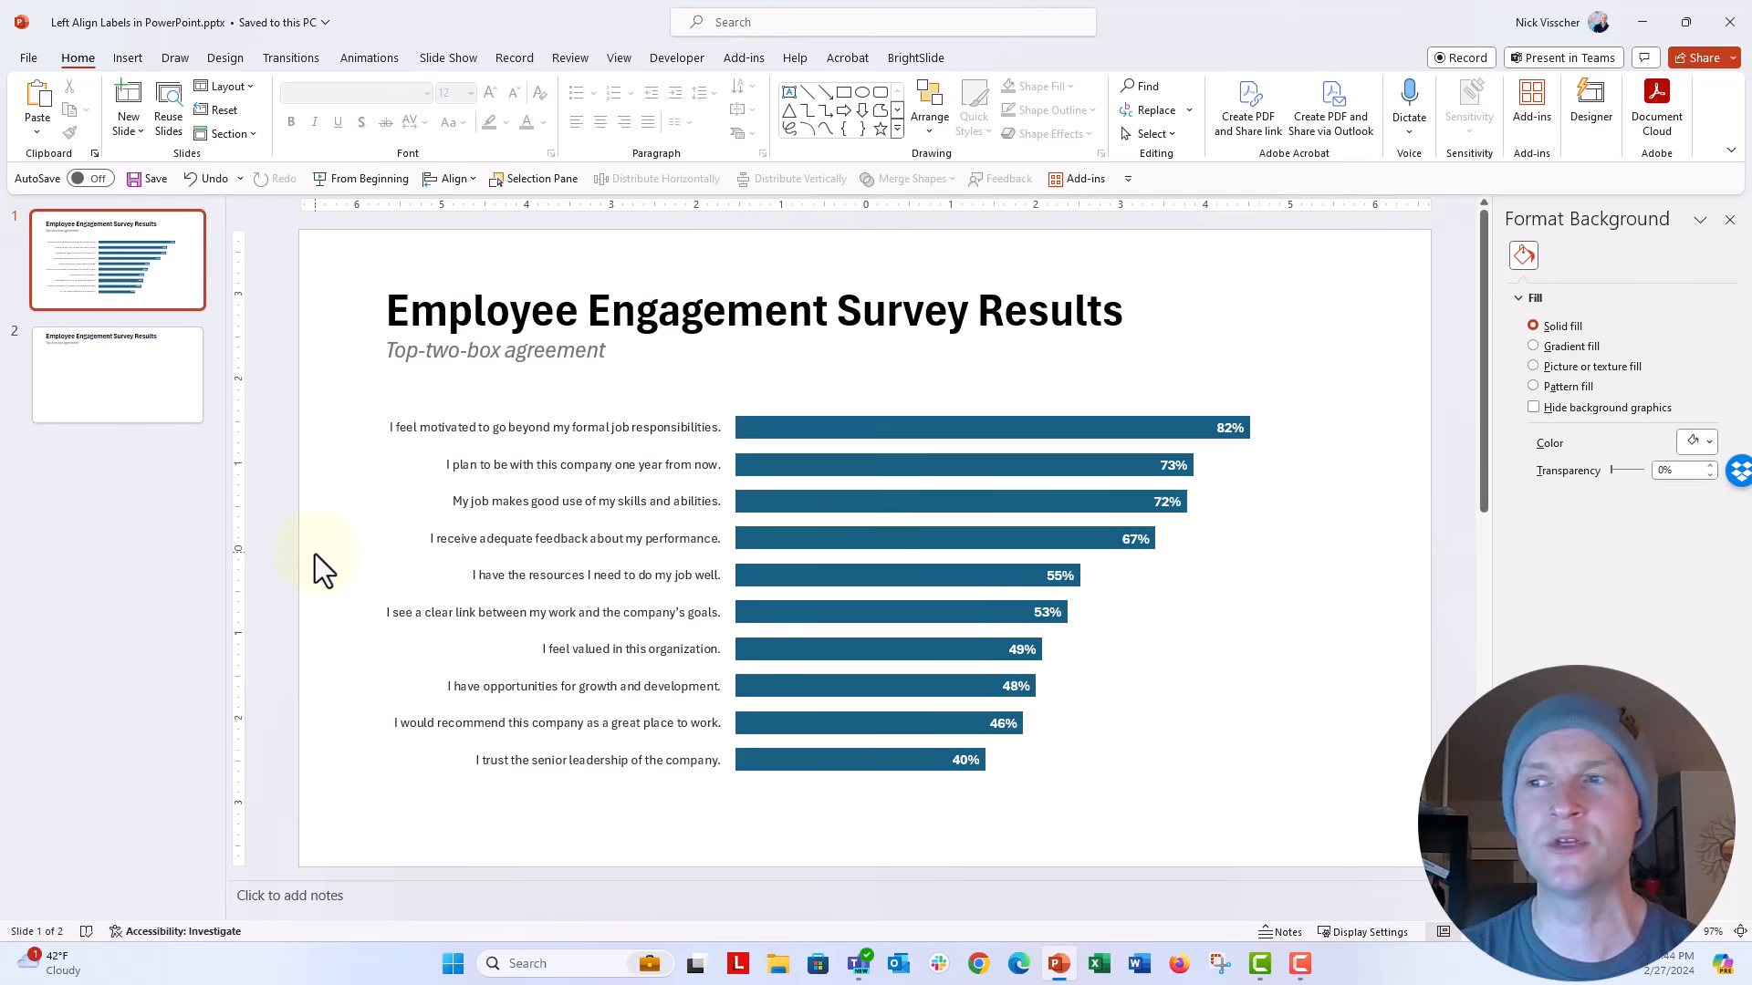
Step: Select the entire survey results chart on slide 1 and copy it
{"action": "left_click", "coordinate": [571, 448]}
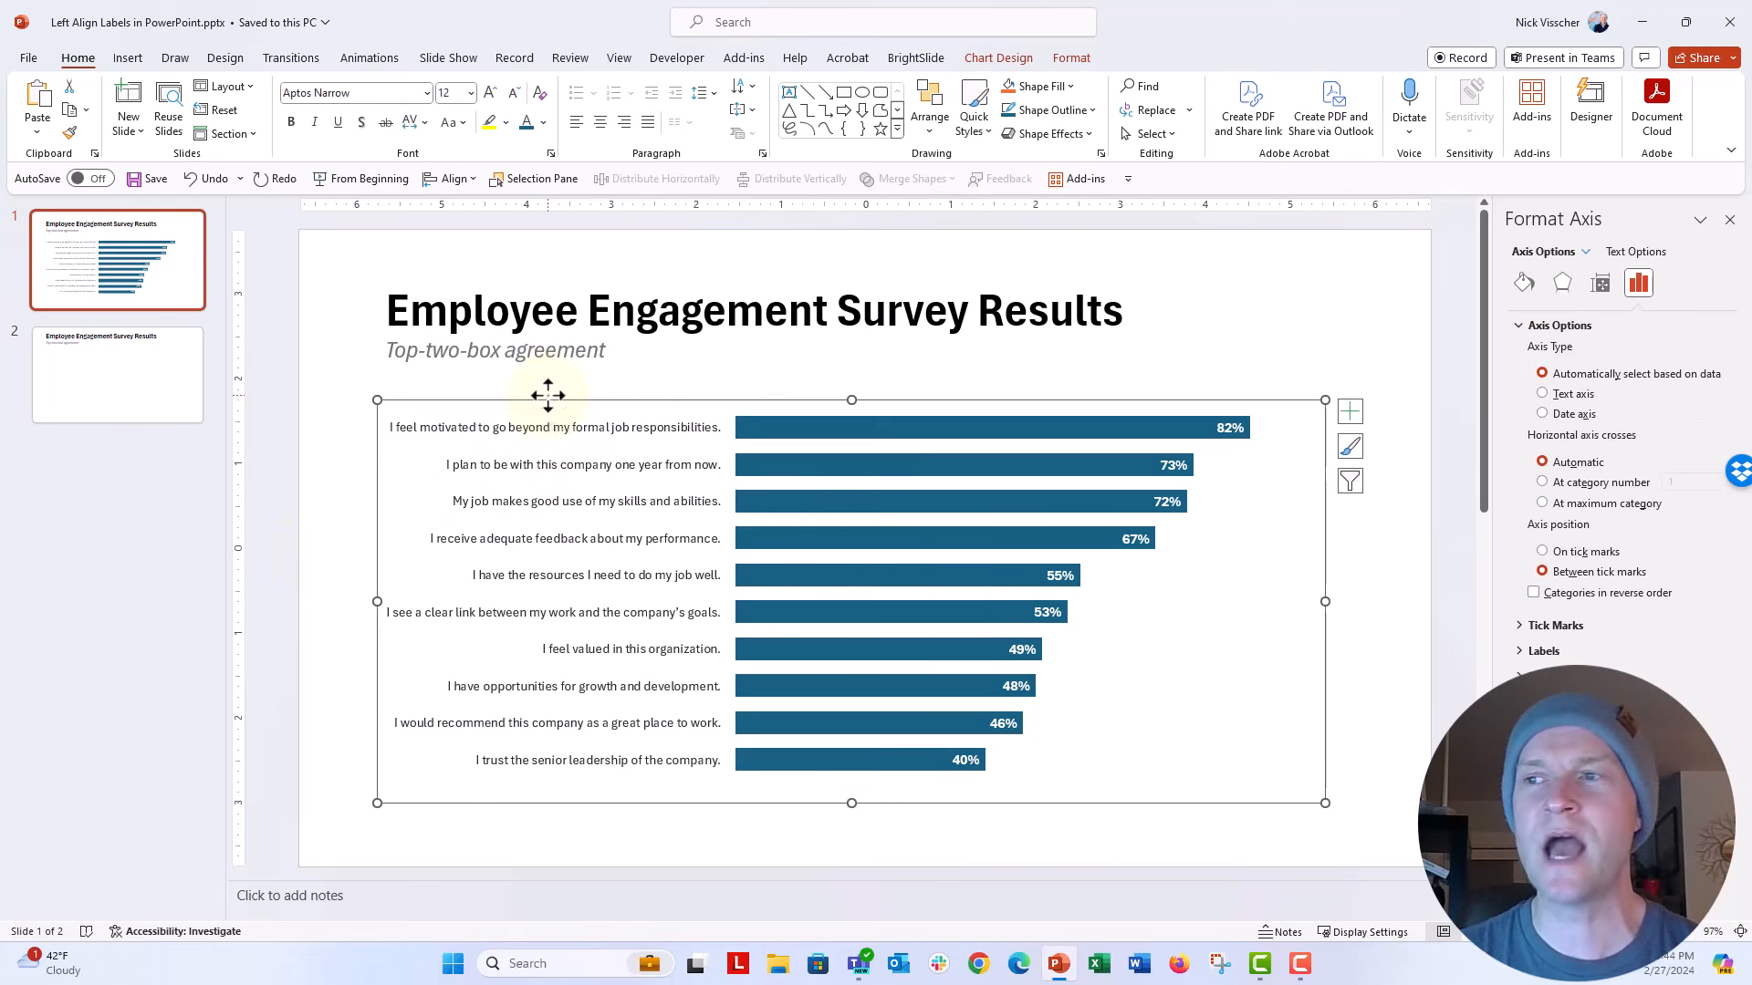
{"action": "left_click", "coordinate": [547, 395]}
{"action": "right_click", "coordinate": [550, 400]}
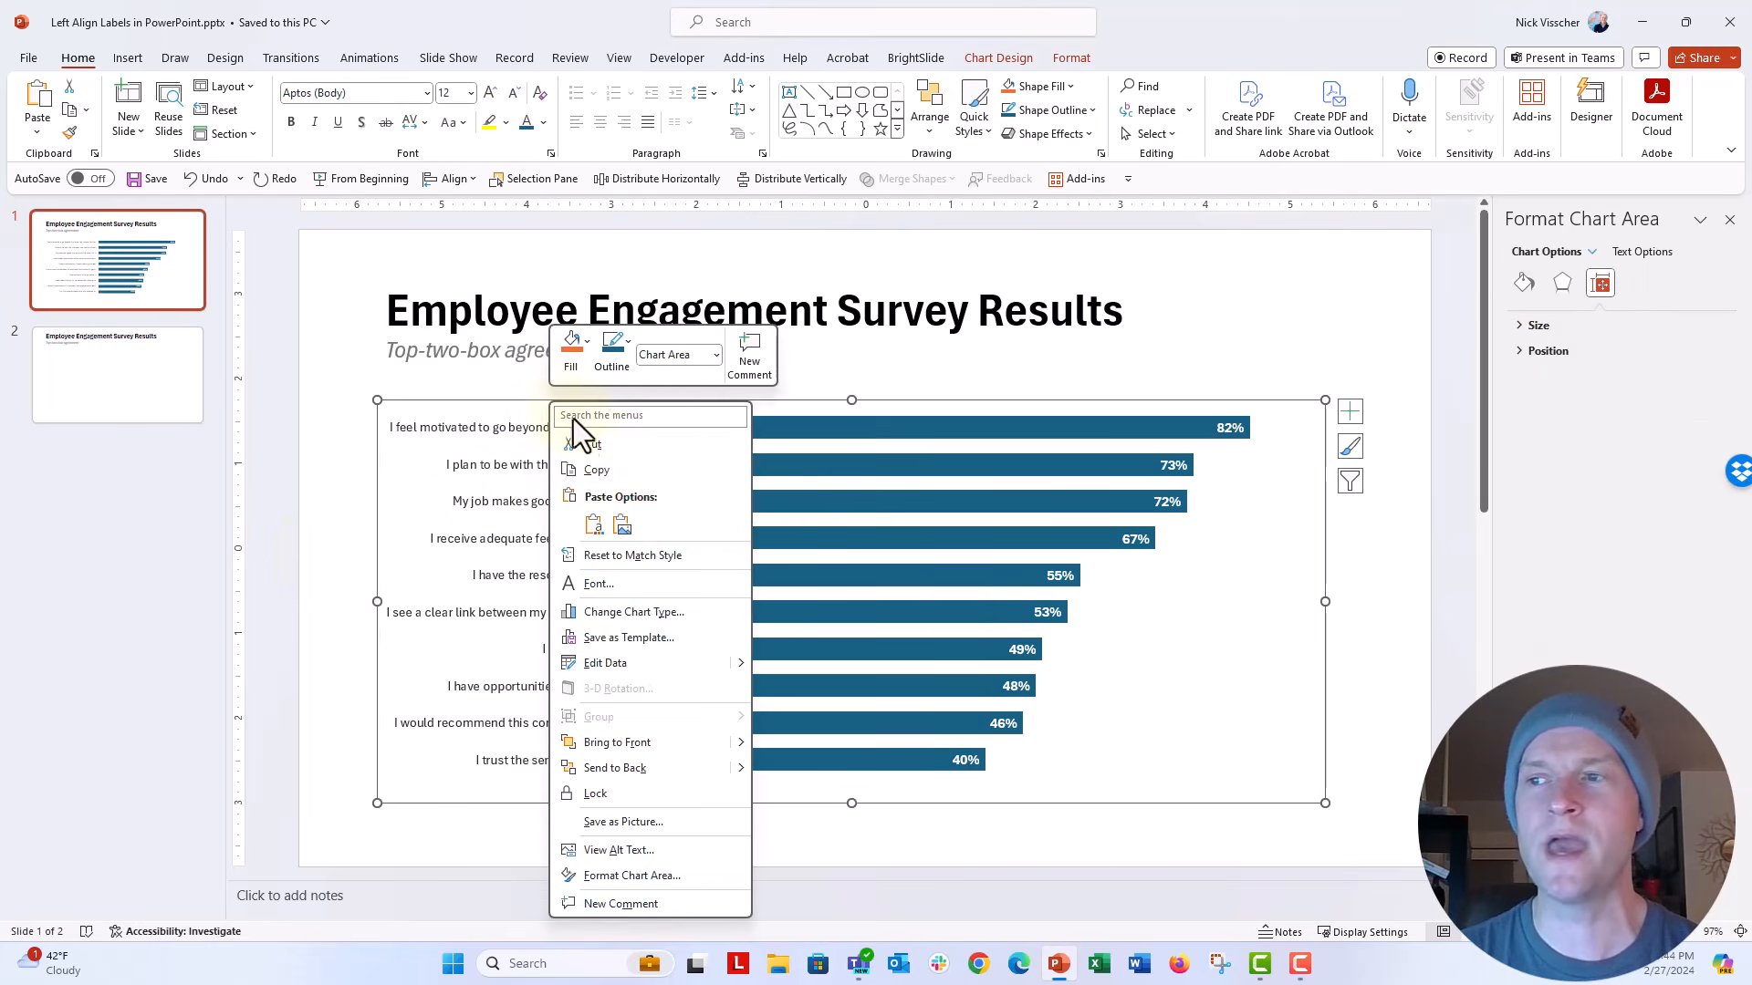
{"action": "left_click", "coordinate": [658, 471]}
Step: Paste the copied chart onto slide 2 as Picture (SVG) and move it slightly down, clear of the subtitle
{"action": "left_click", "coordinate": [188, 384]}
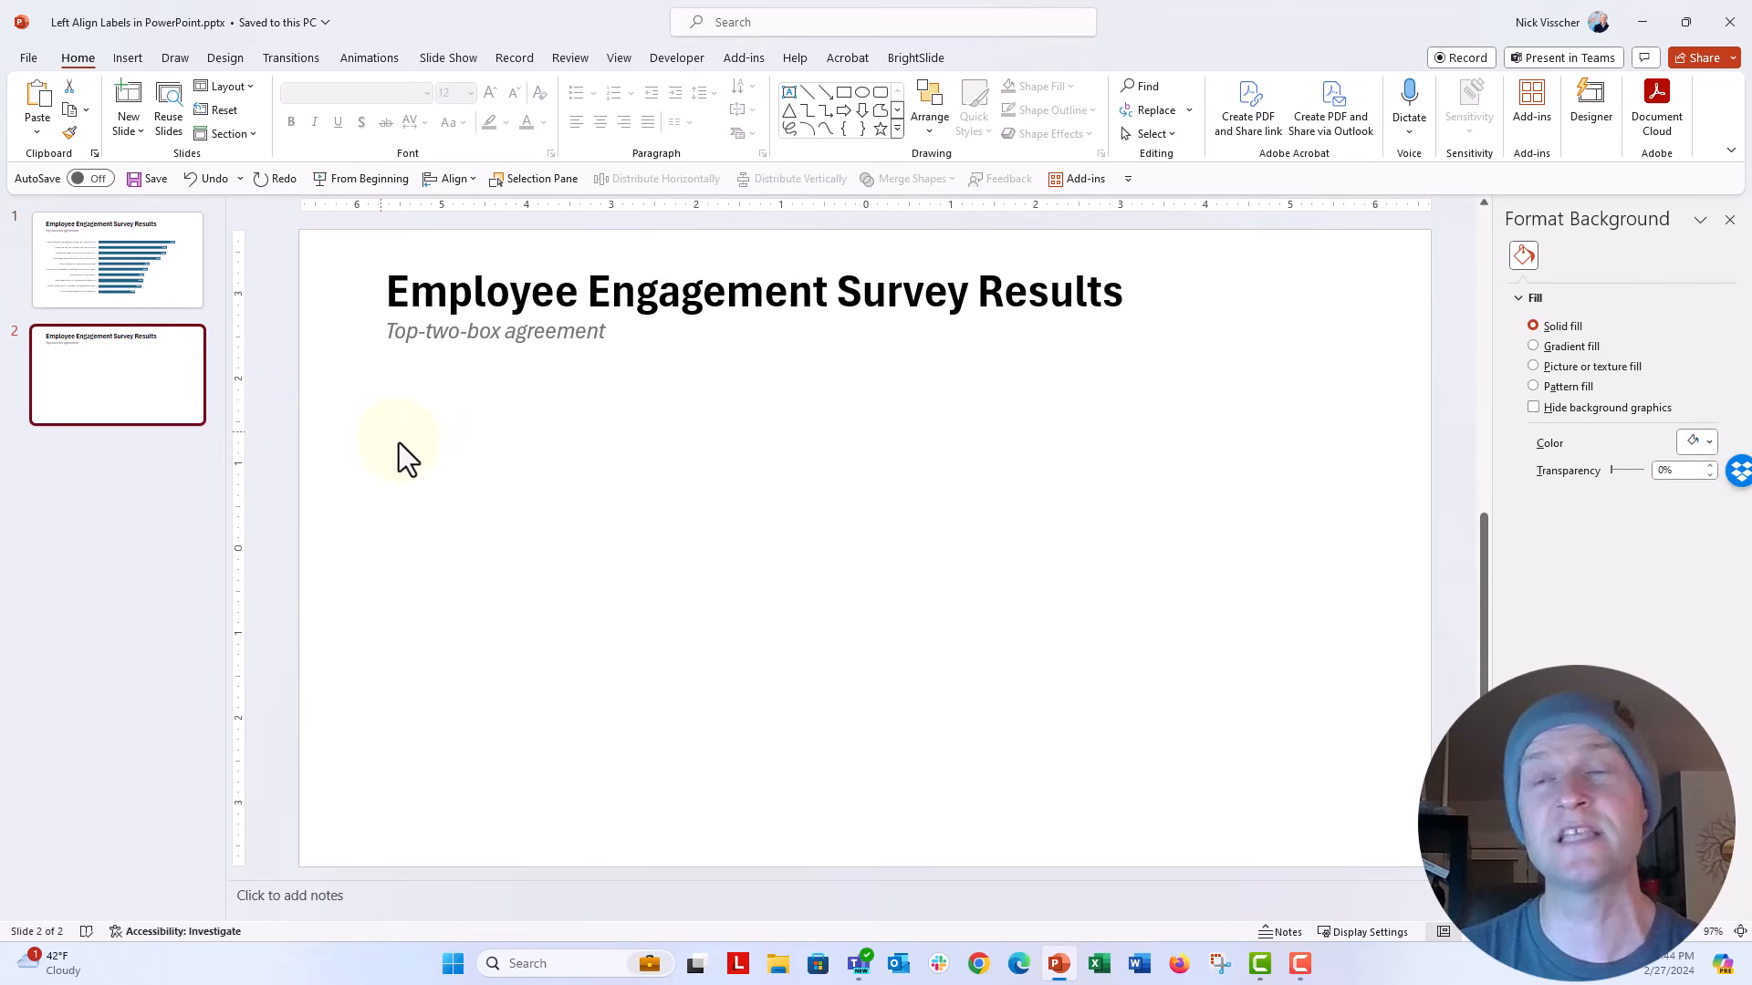
{"action": "left_click", "coordinate": [37, 134]}
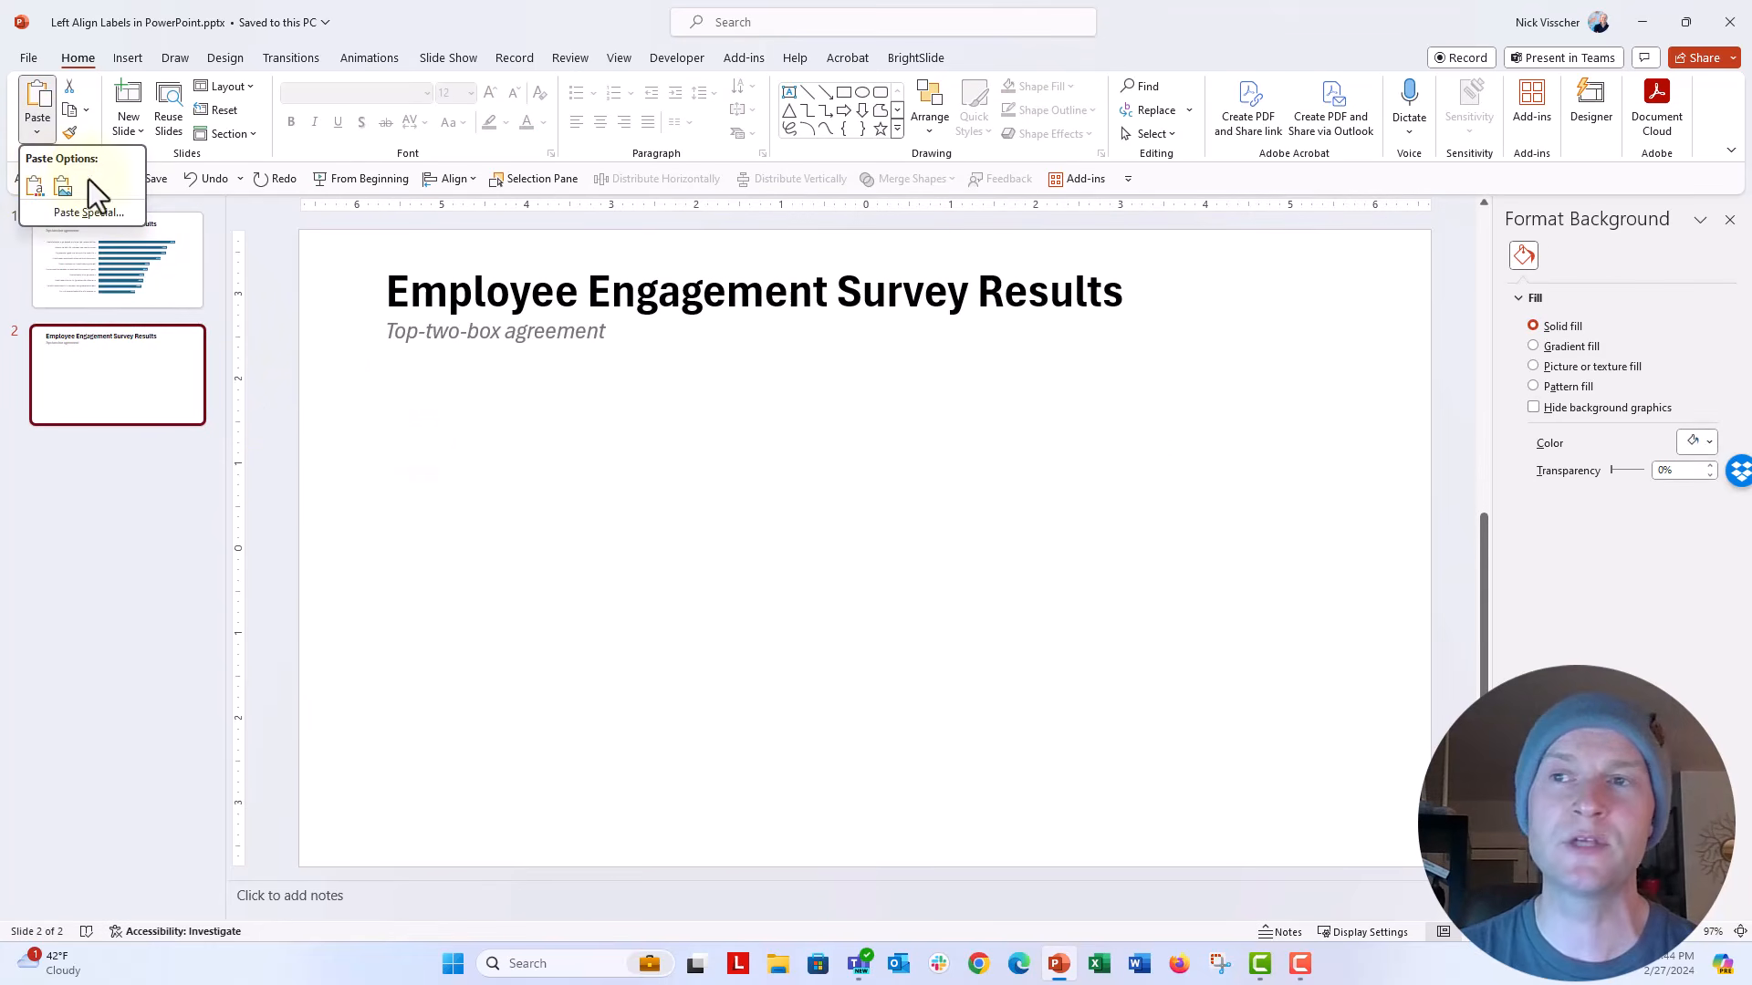
{"action": "left_click", "coordinate": [133, 217]}
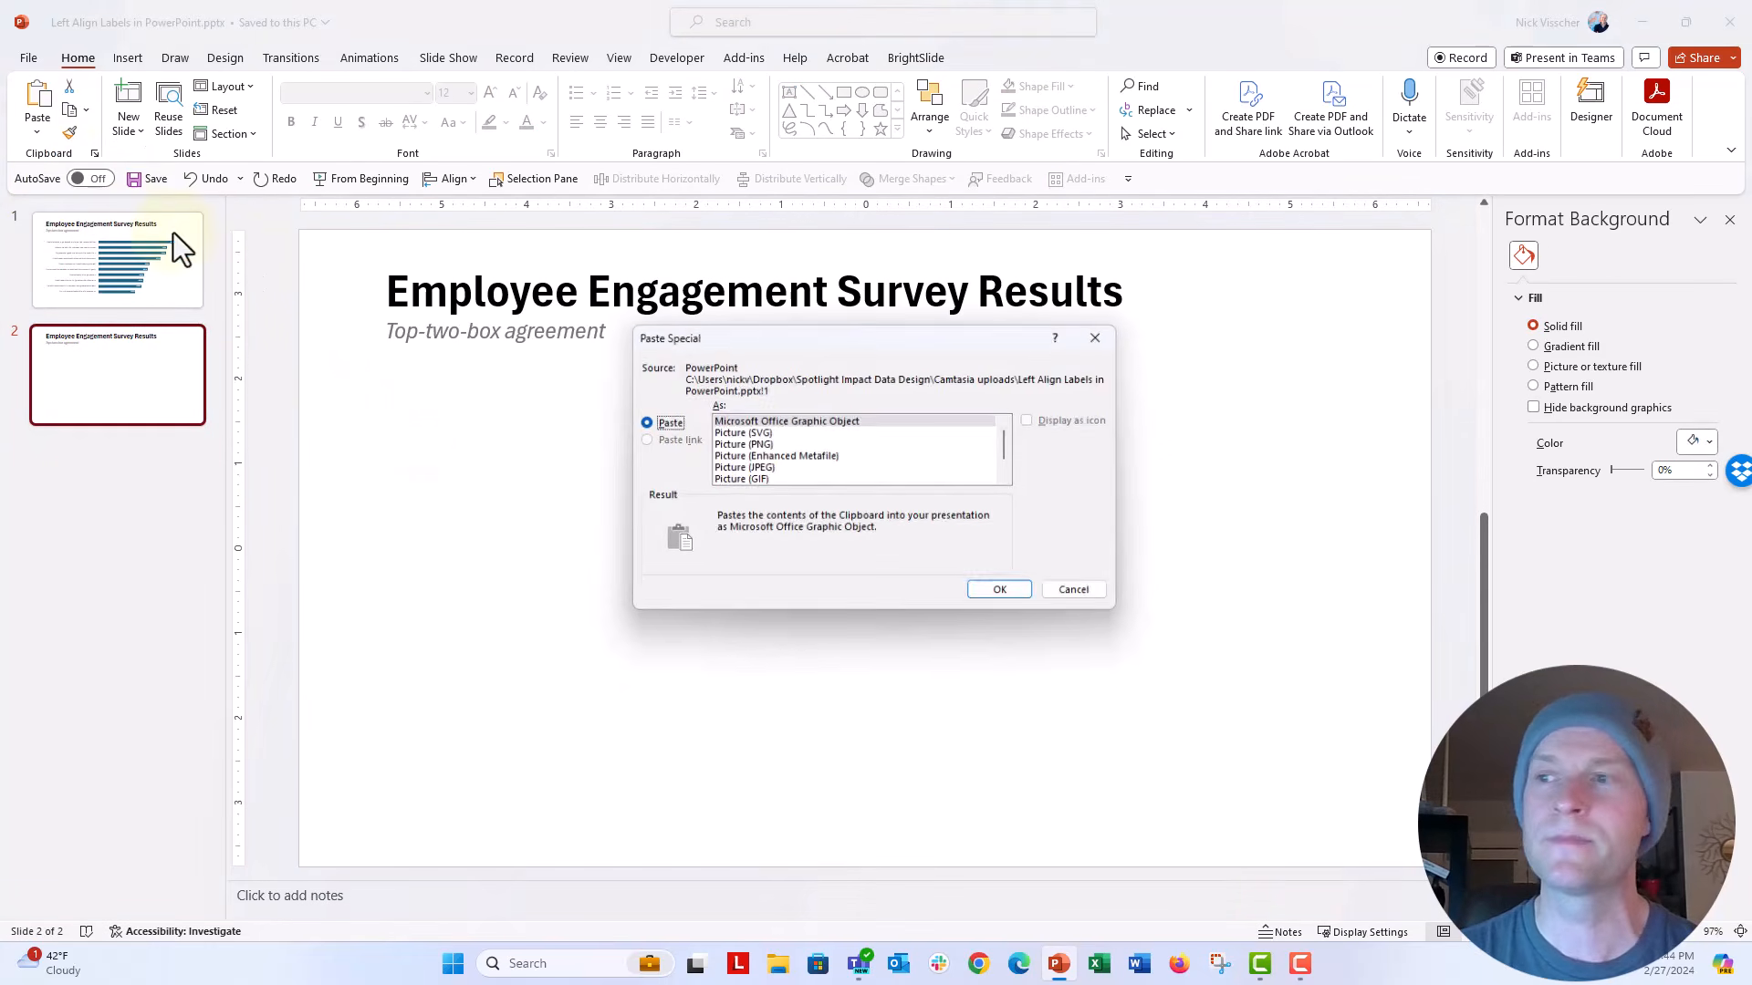
{"action": "left_click", "coordinate": [745, 435]}
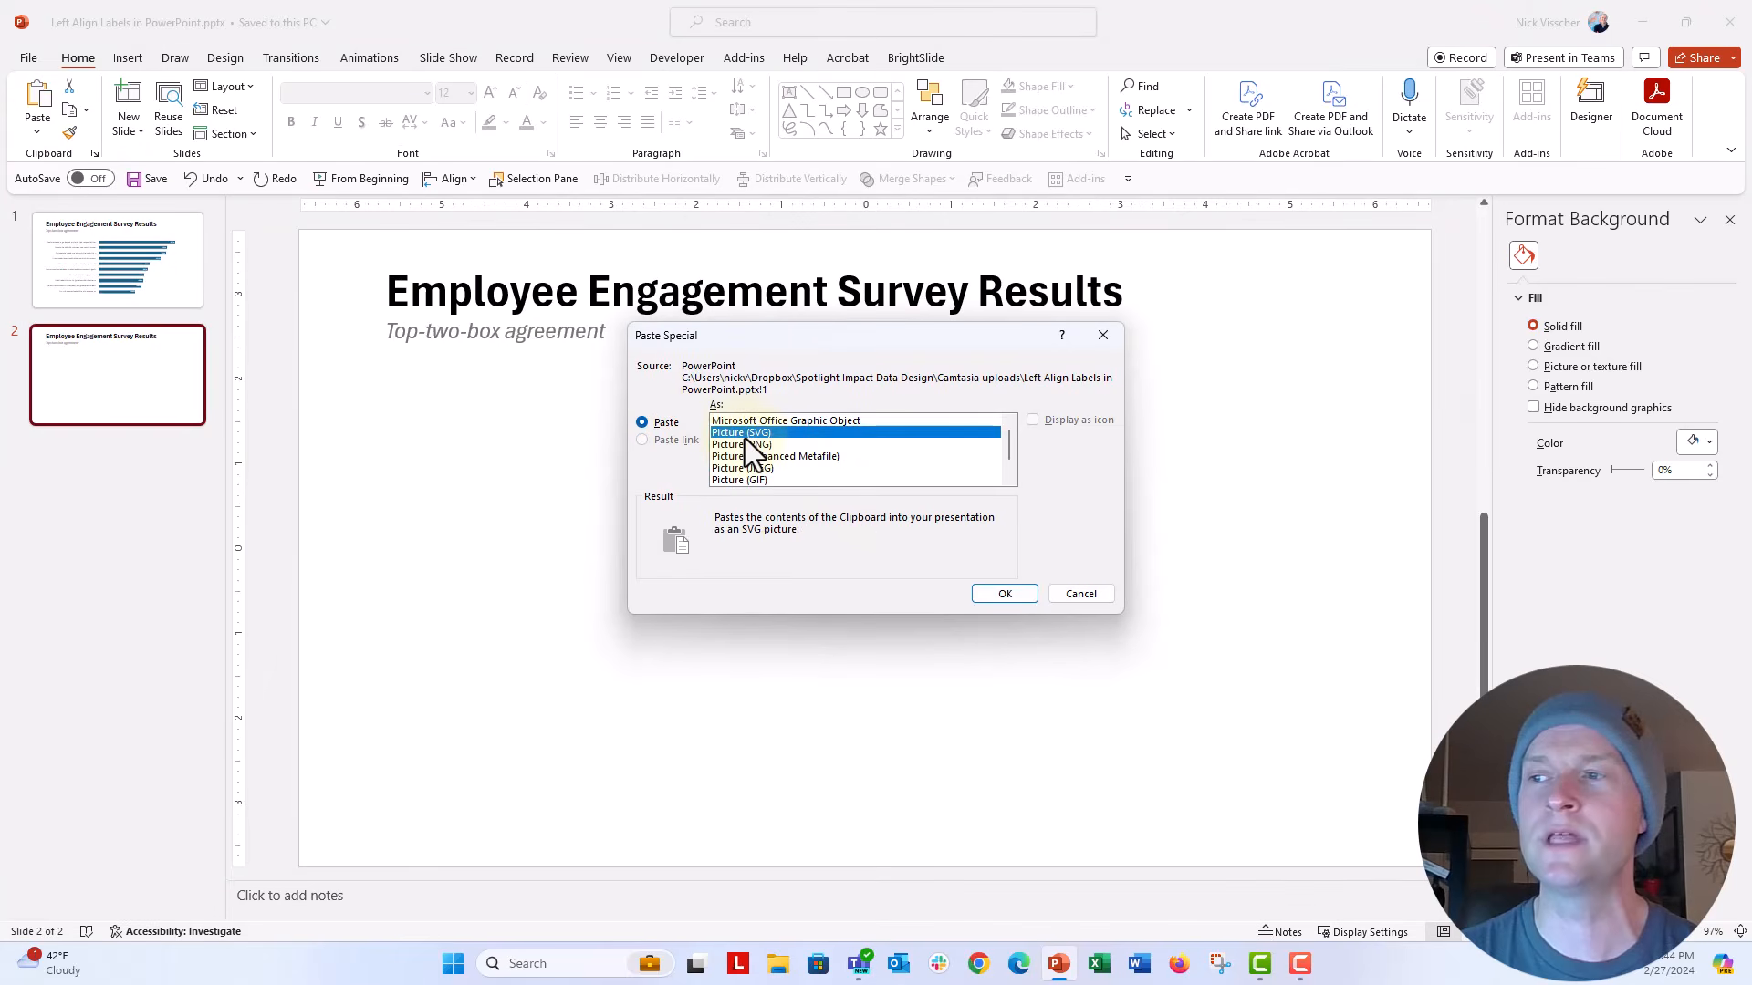
{"action": "left_click", "coordinate": [989, 594]}
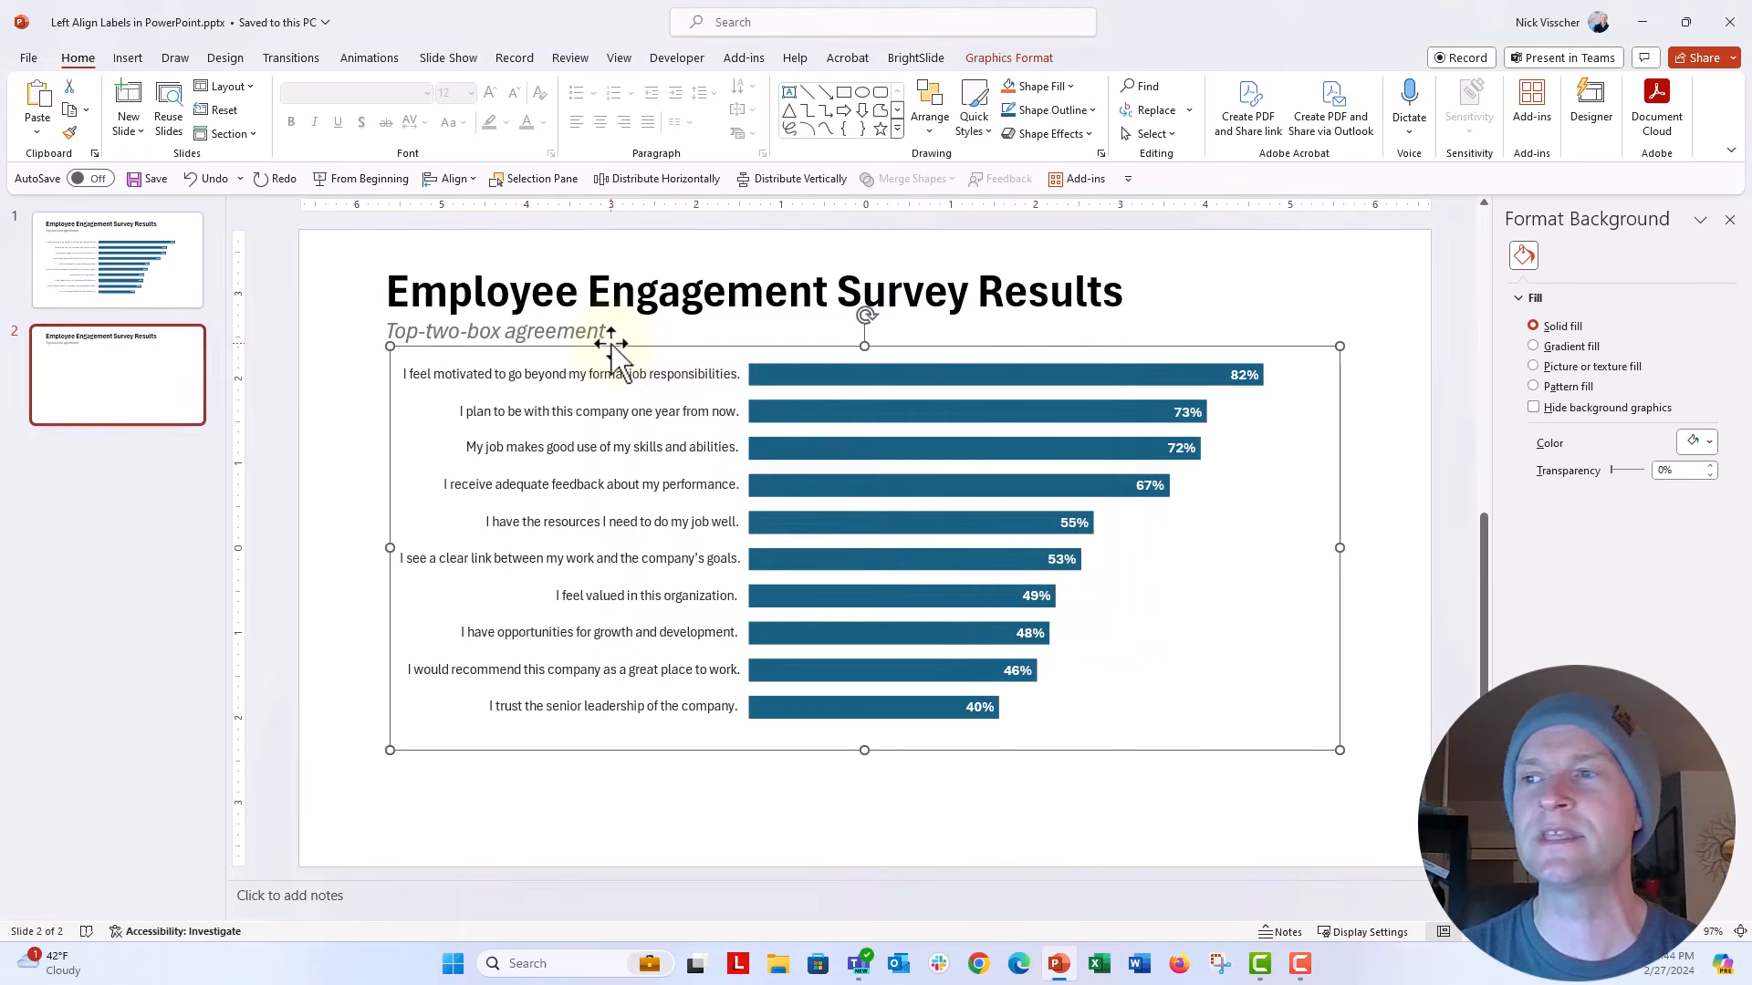
{"action": "left_click_drag", "start_coordinate": [611, 345], "coordinate": [616, 385]}
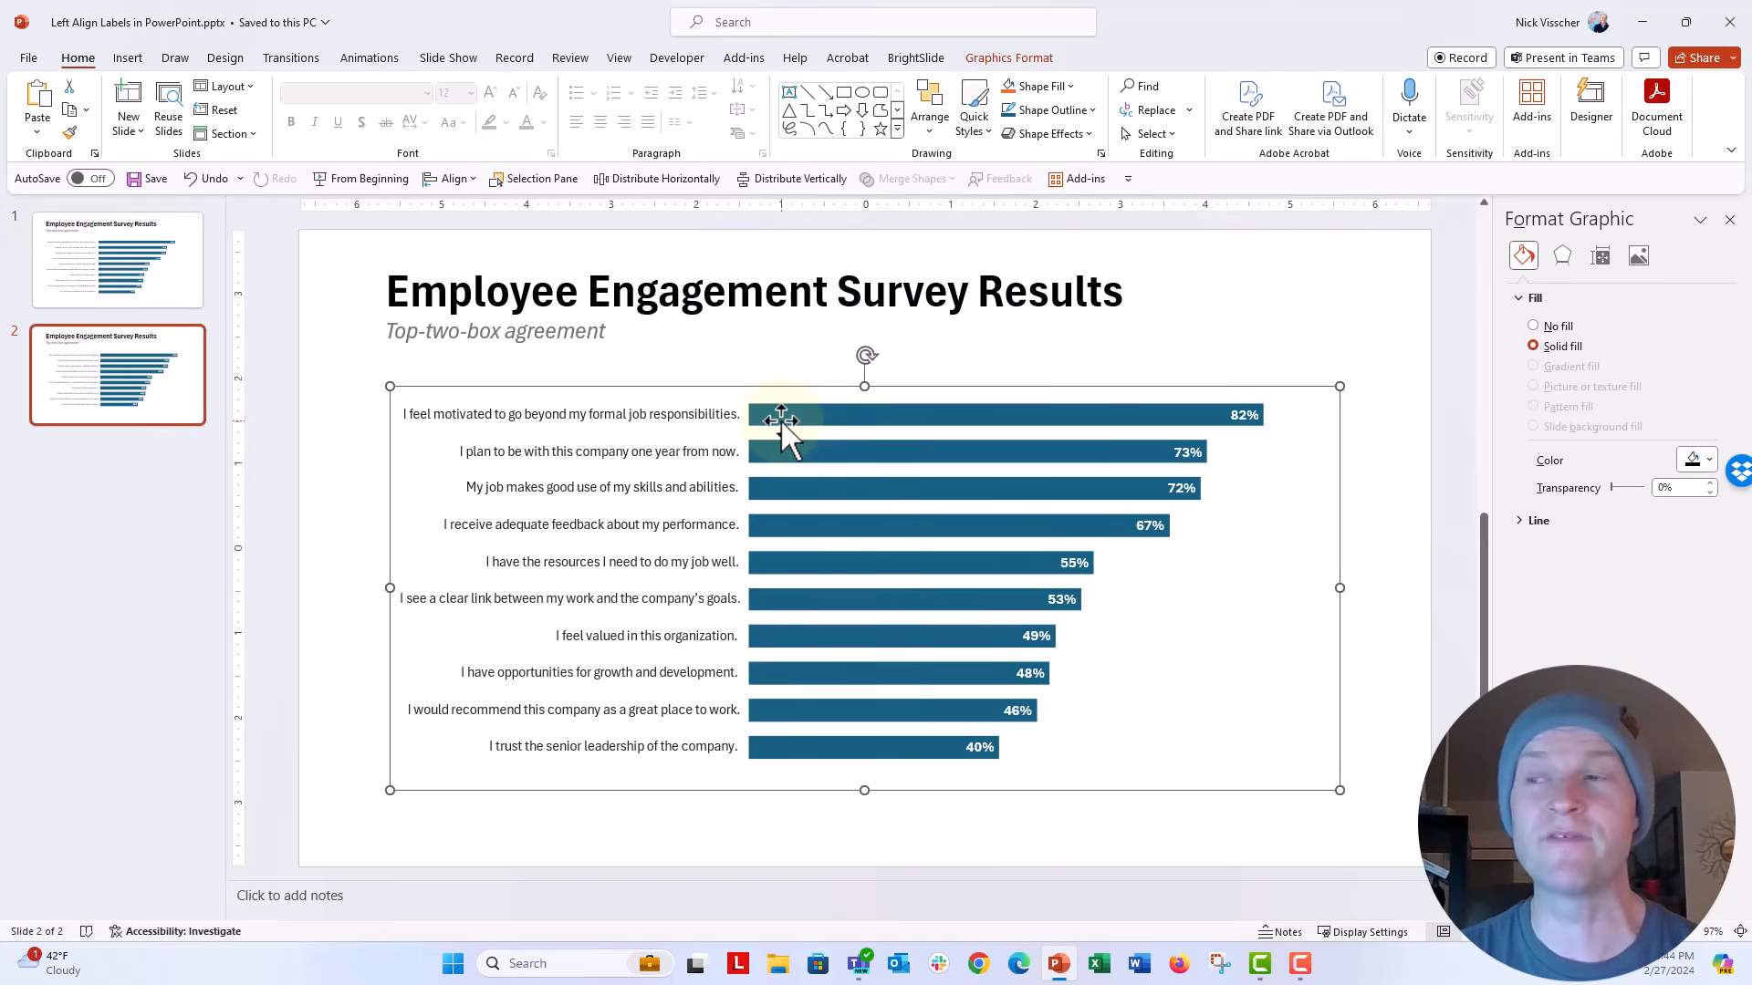
Step: Convert the pasted SVG chart to a Microsoft Office drawing object and ungroup it into individual shapes and text boxes
{"action": "right_click", "coordinate": [547, 391]}
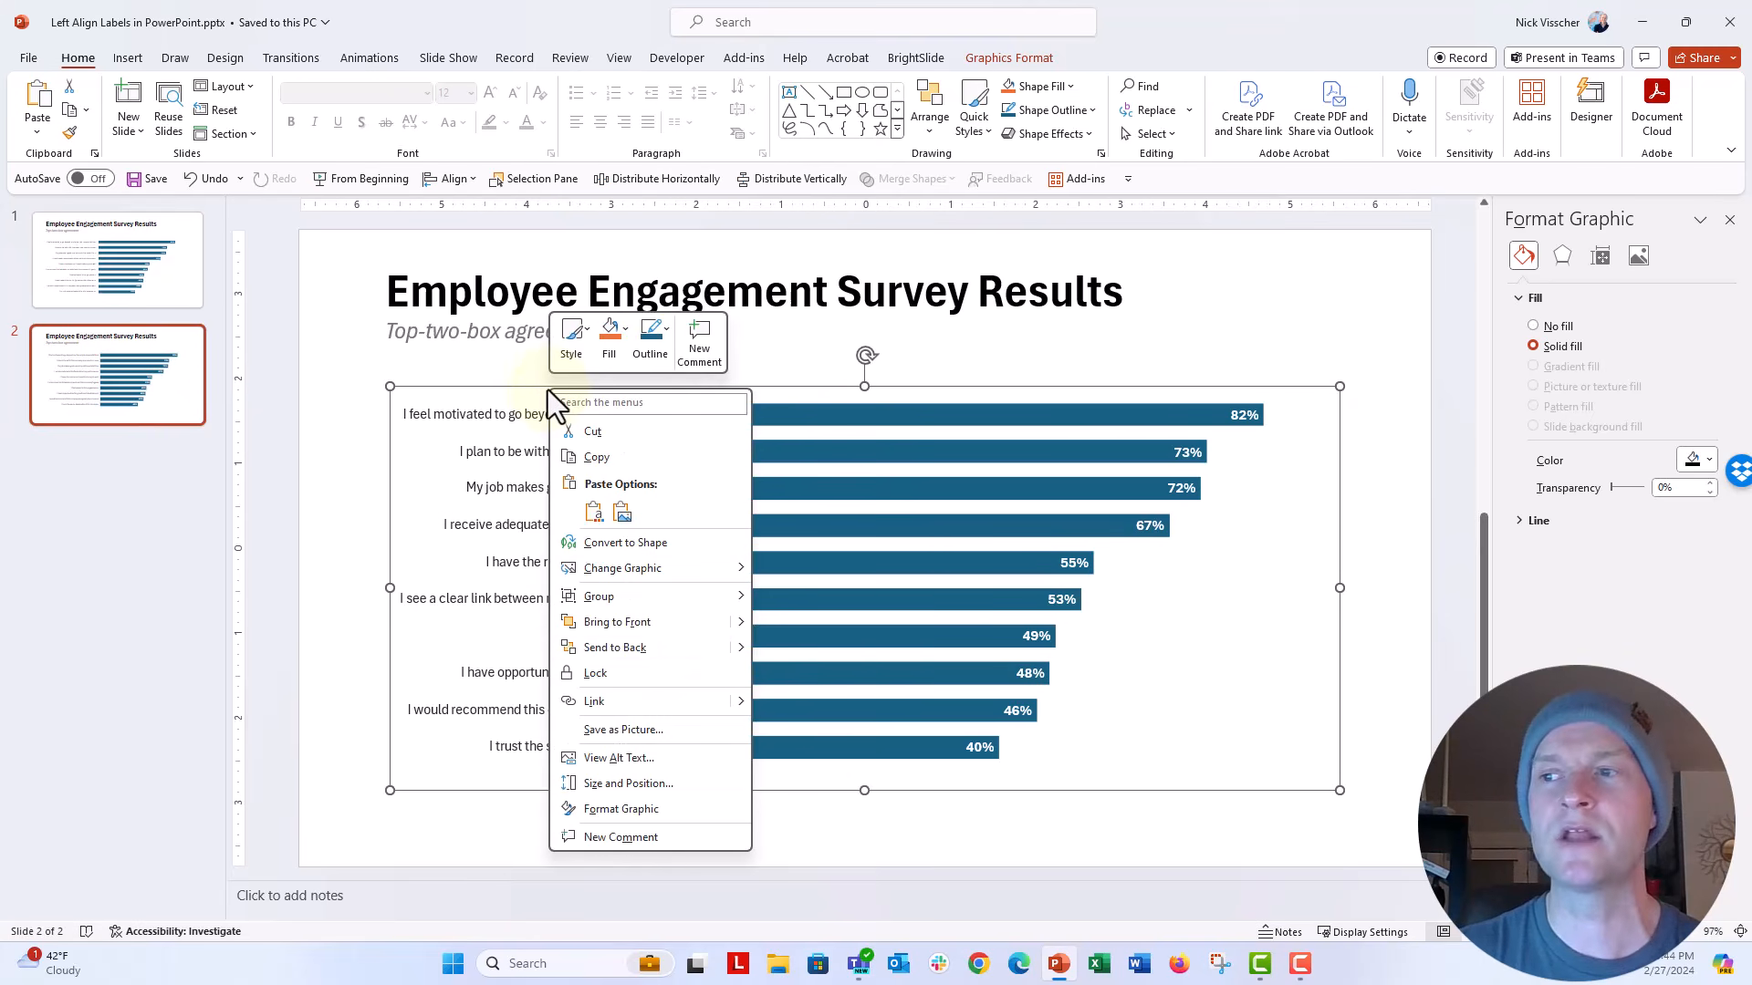
{"action": "mouse_move", "coordinate": [693, 598]}
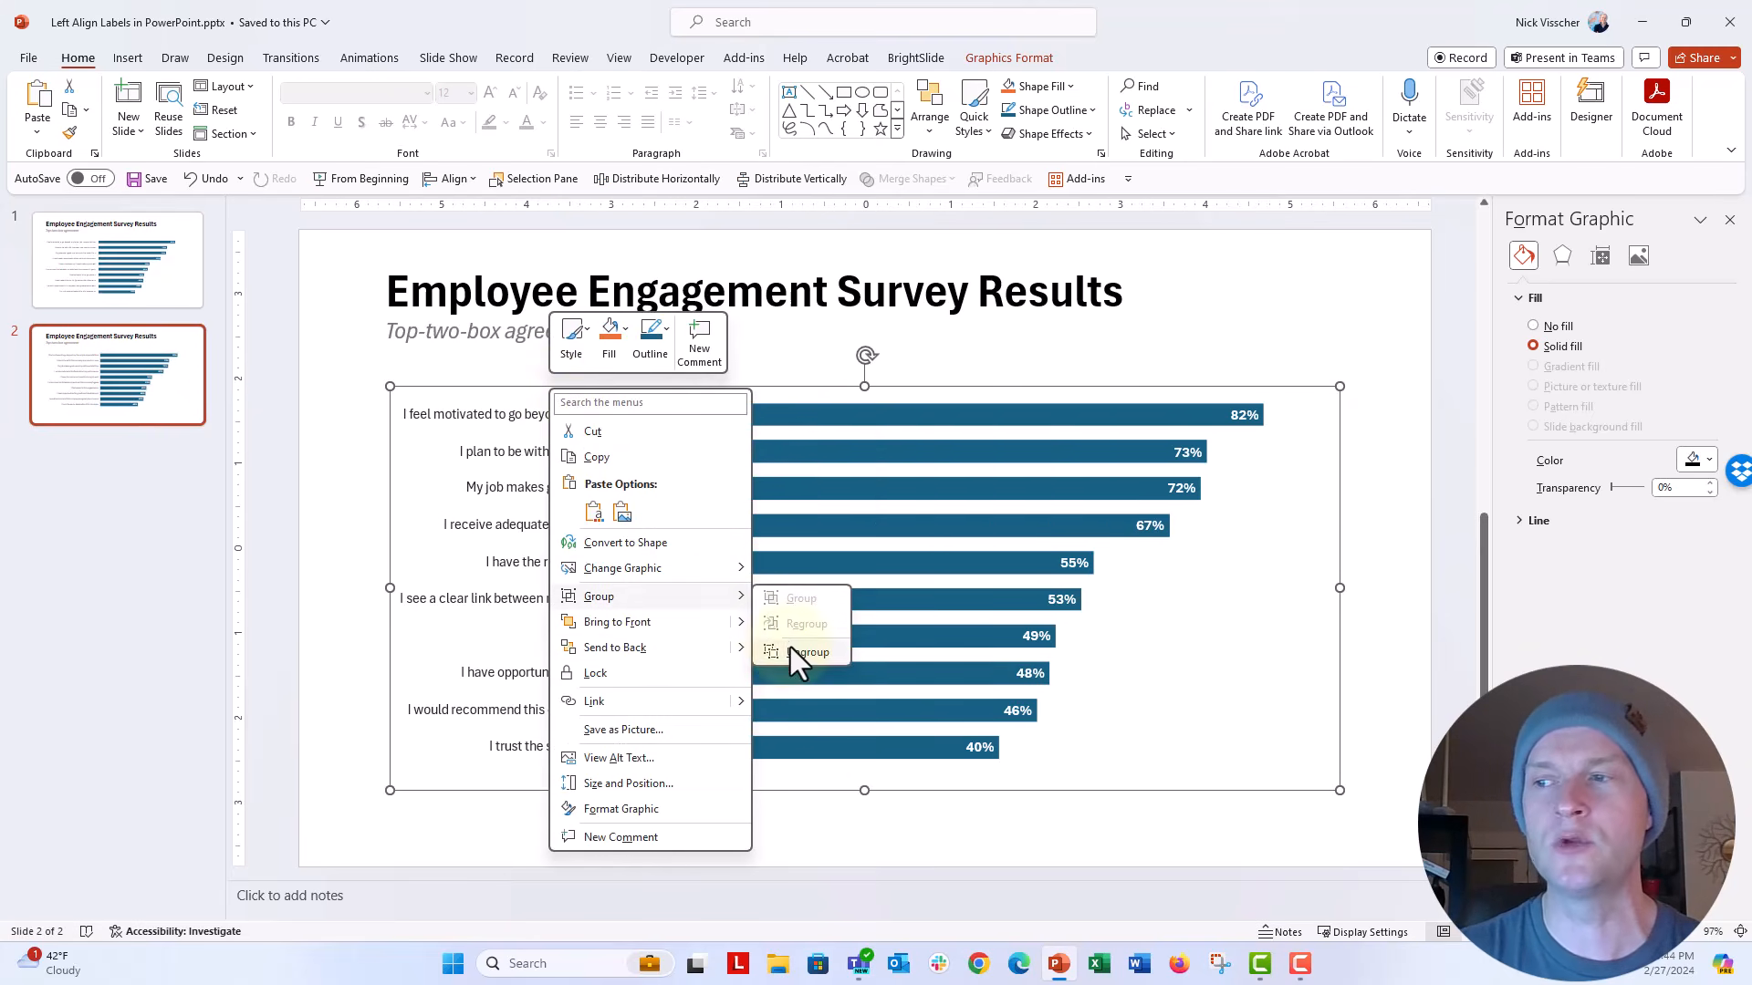
{"action": "left_click", "coordinate": [790, 648]}
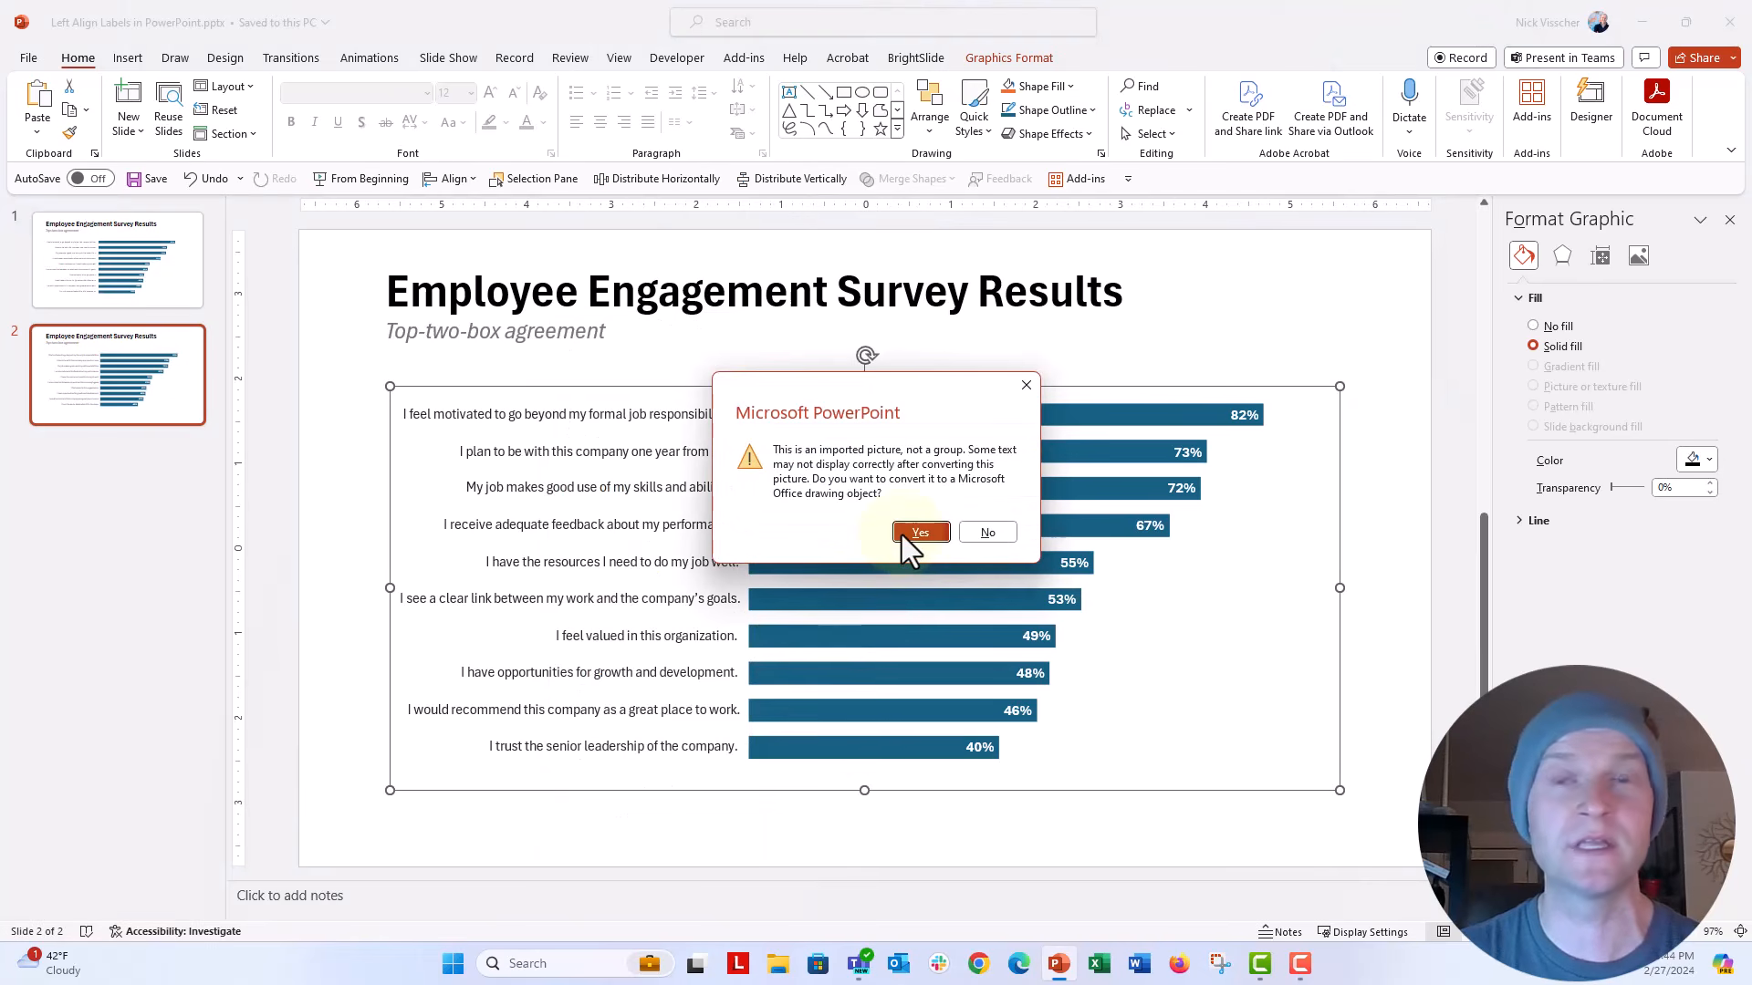
{"action": "left_click", "coordinate": [904, 535]}
{"action": "right_click", "coordinate": [602, 395]}
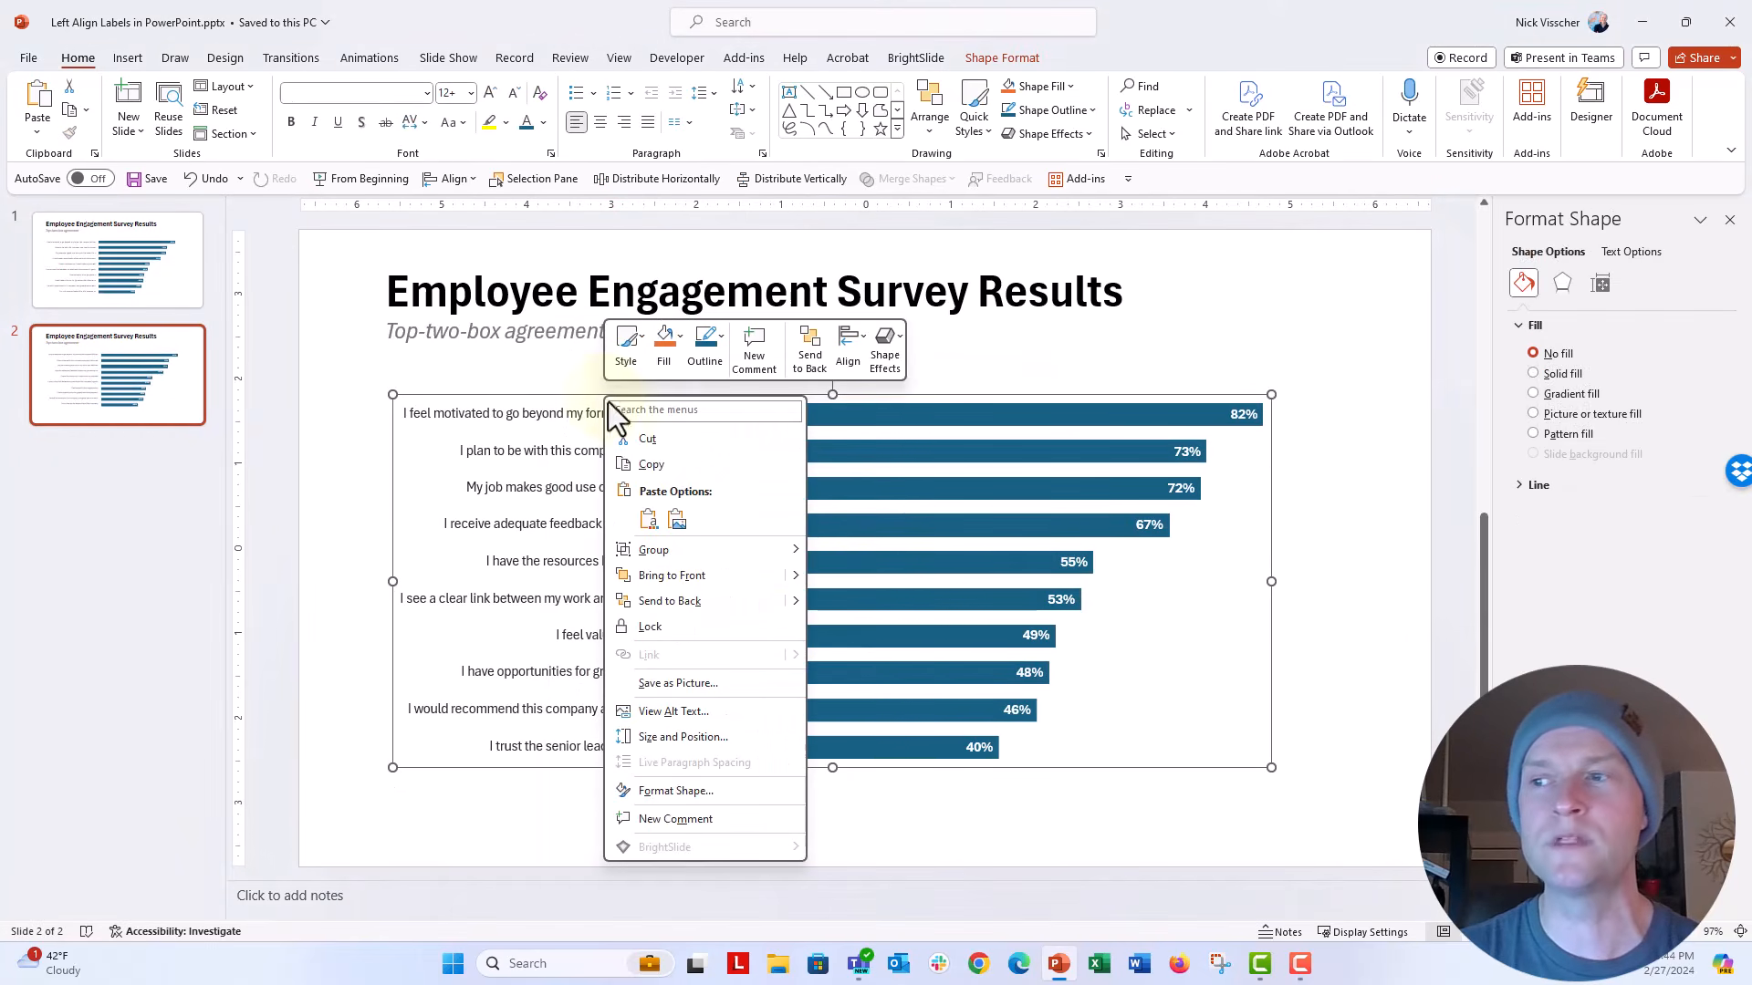
{"action": "mouse_move", "coordinate": [782, 559]}
{"action": "left_click", "coordinate": [860, 609]}
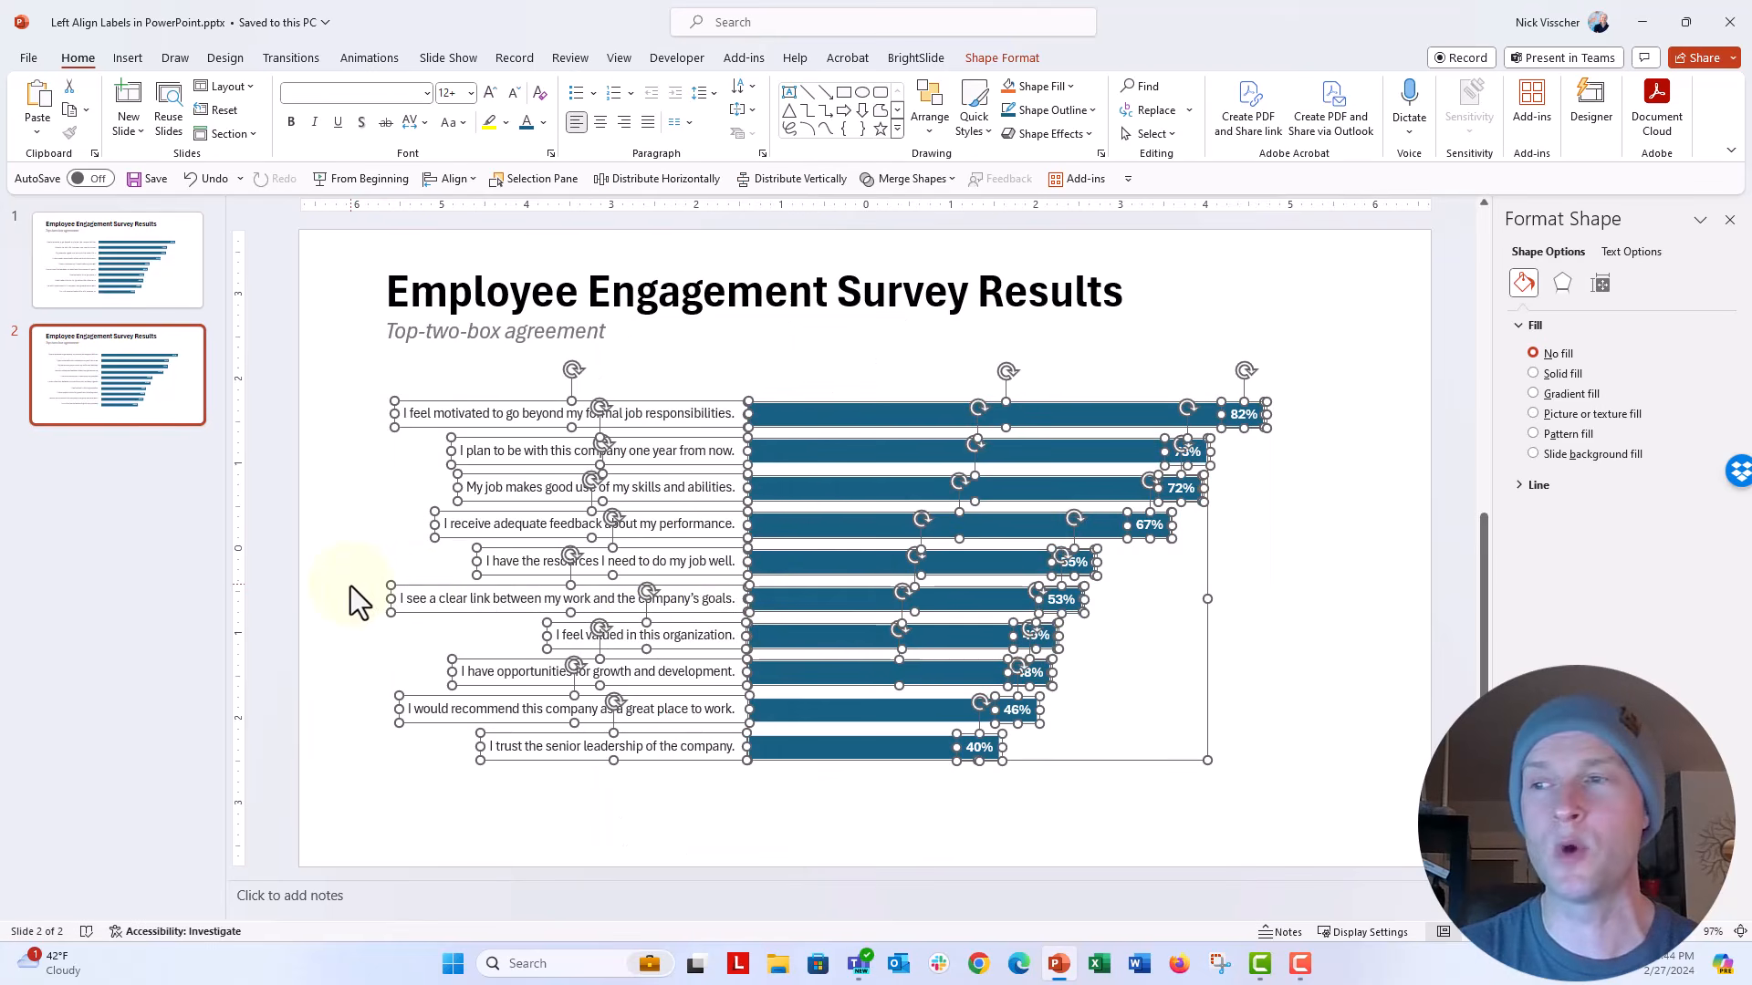
Step: Delete all the bars and percentage values on slide 2, and check that the remaining statement labels are separate text boxes
{"action": "left_click_drag", "start_coordinate": [743, 363], "coordinate": [1362, 852]}
{"action": "key", "text": "Delete"}
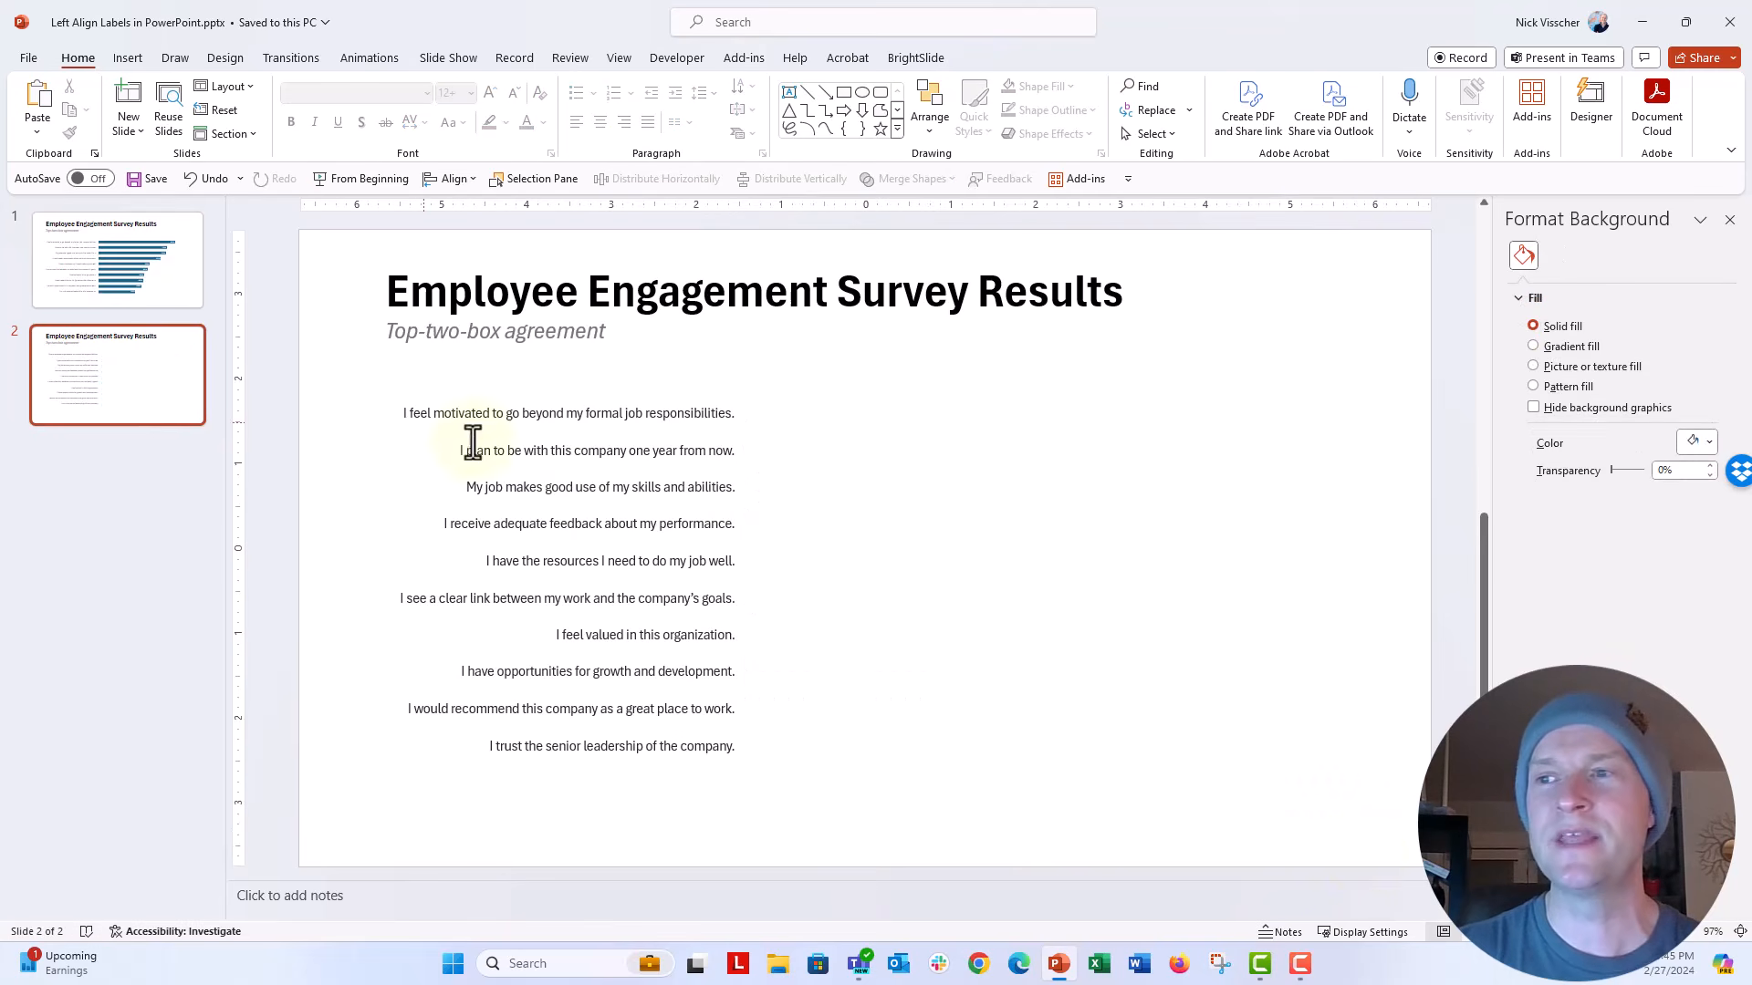
{"action": "left_click", "coordinate": [422, 415]}
{"action": "left_click", "coordinate": [474, 451]}
{"action": "left_click", "coordinate": [479, 486]}
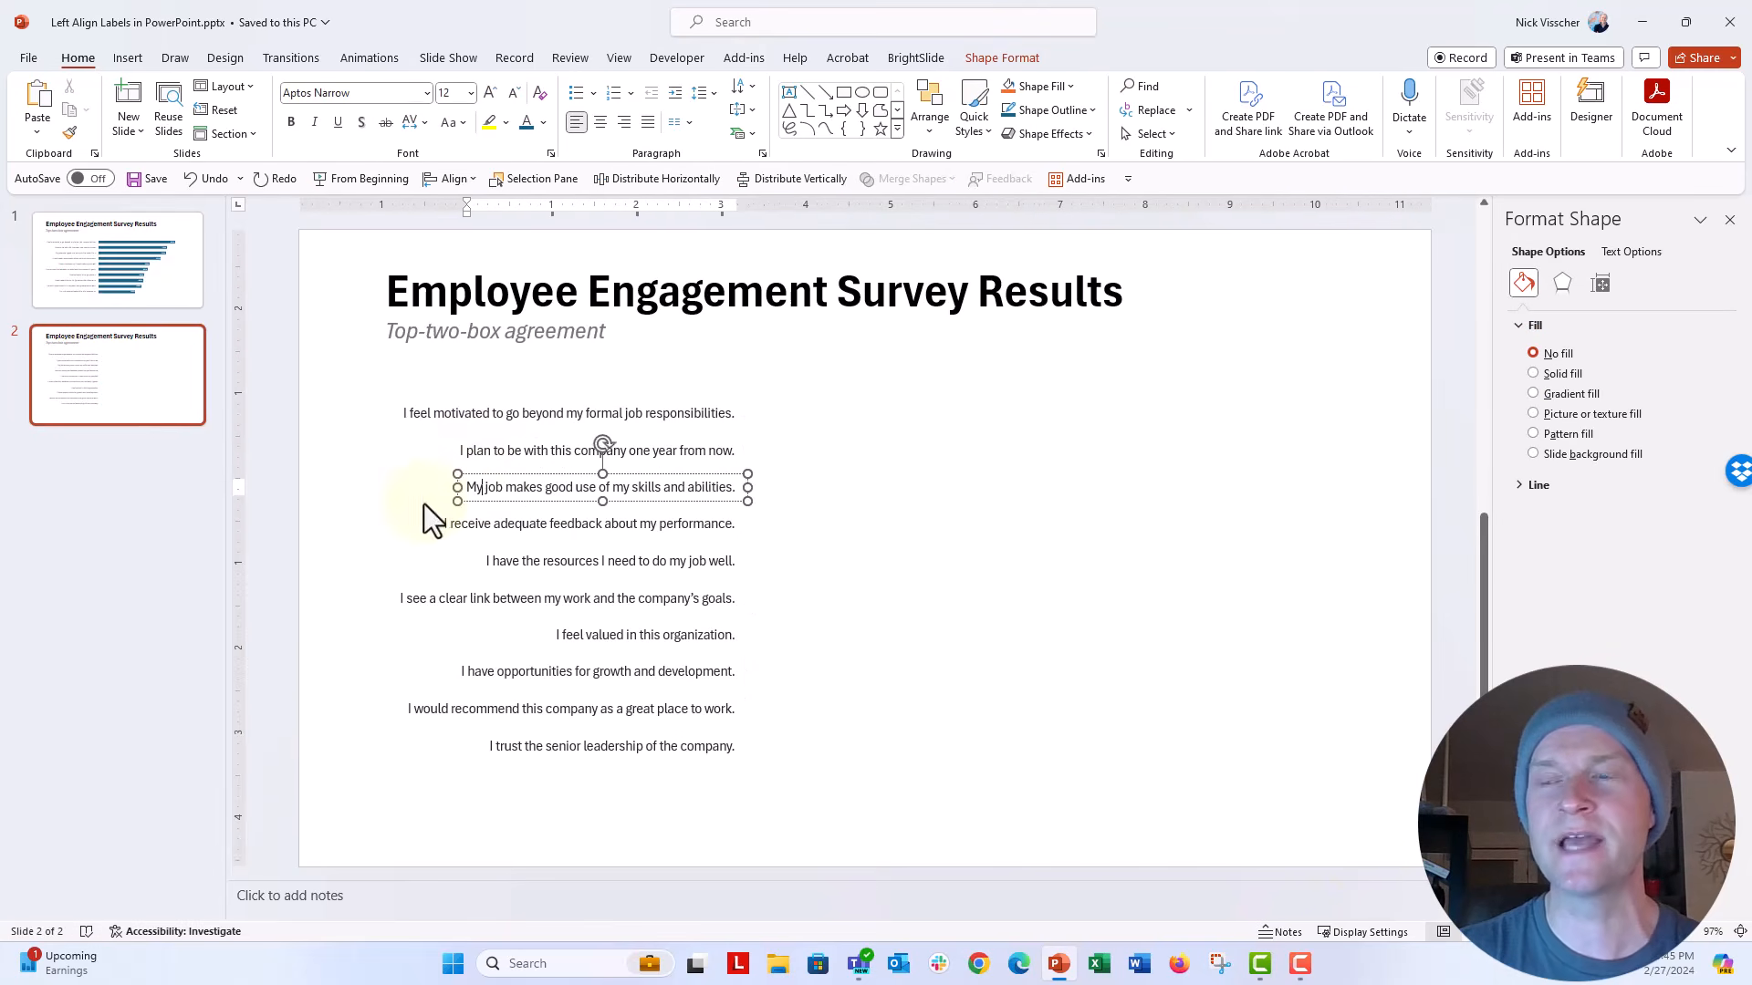
{"action": "left_click", "coordinate": [365, 518]}
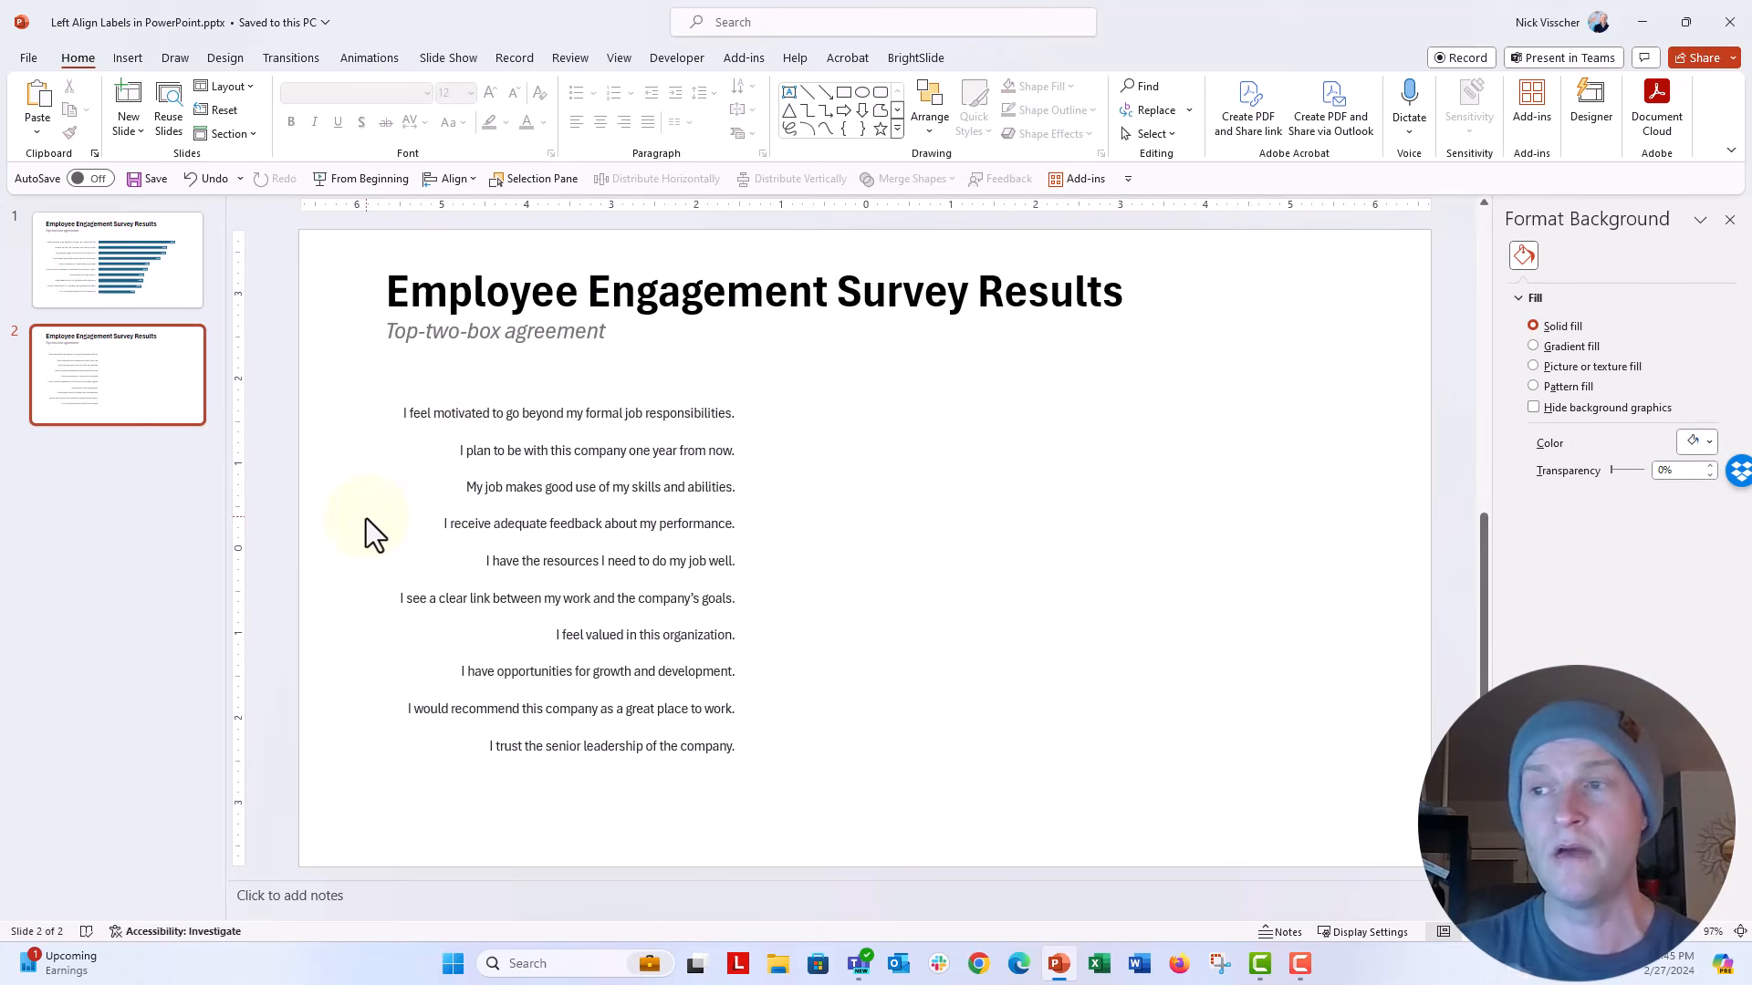
Step: Align all the statement text boxes on slide 2 to the left and group them
{"action": "left_click_drag", "start_coordinate": [360, 384], "coordinate": [845, 828]}
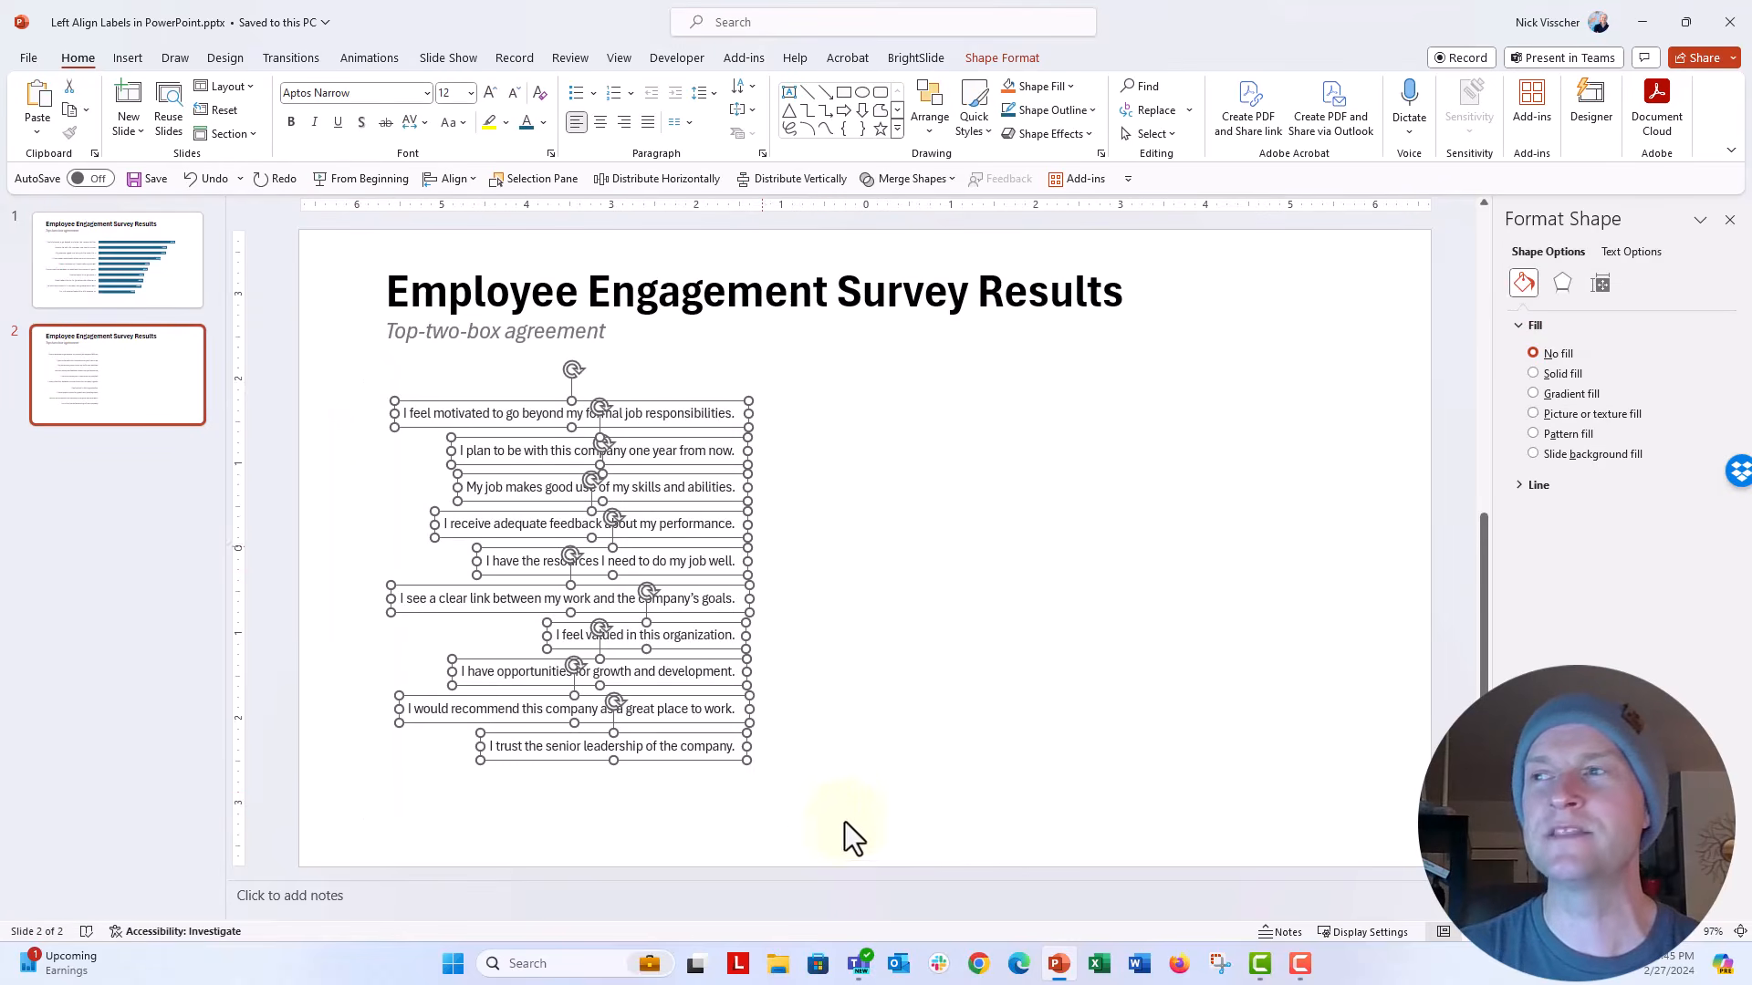
{"action": "left_click", "coordinate": [932, 132]}
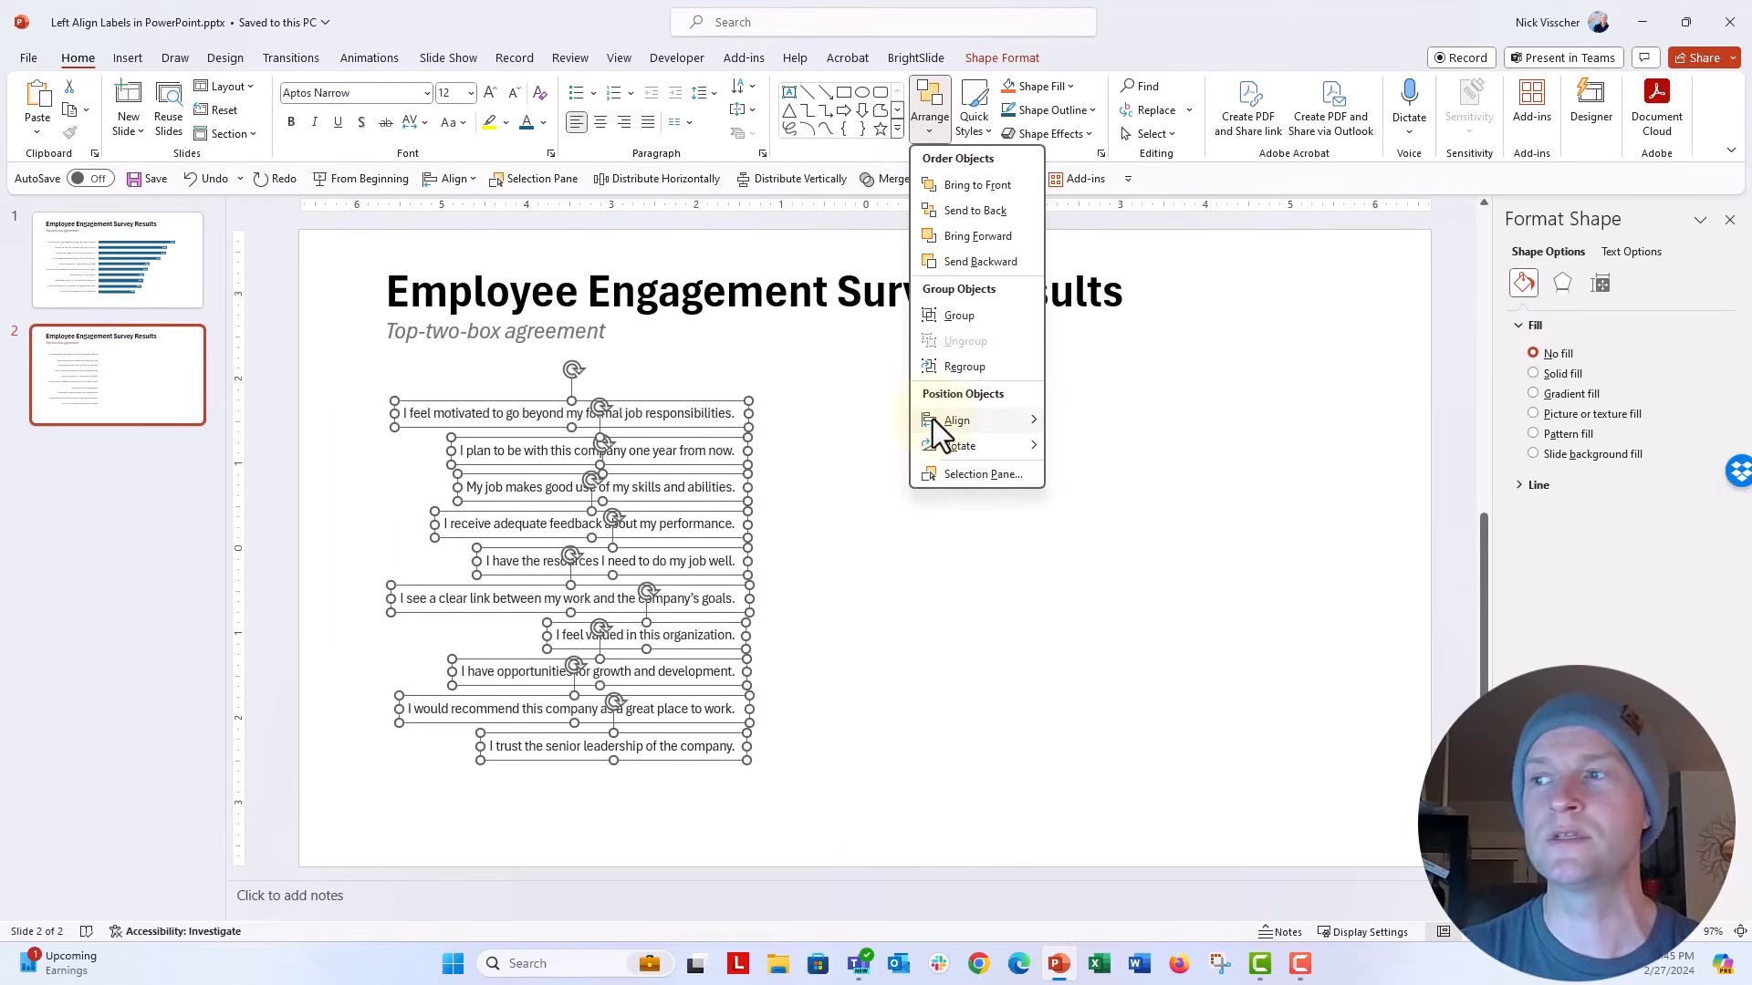
{"action": "mouse_move", "coordinate": [1013, 420]}
{"action": "left_click", "coordinate": [1145, 422]}
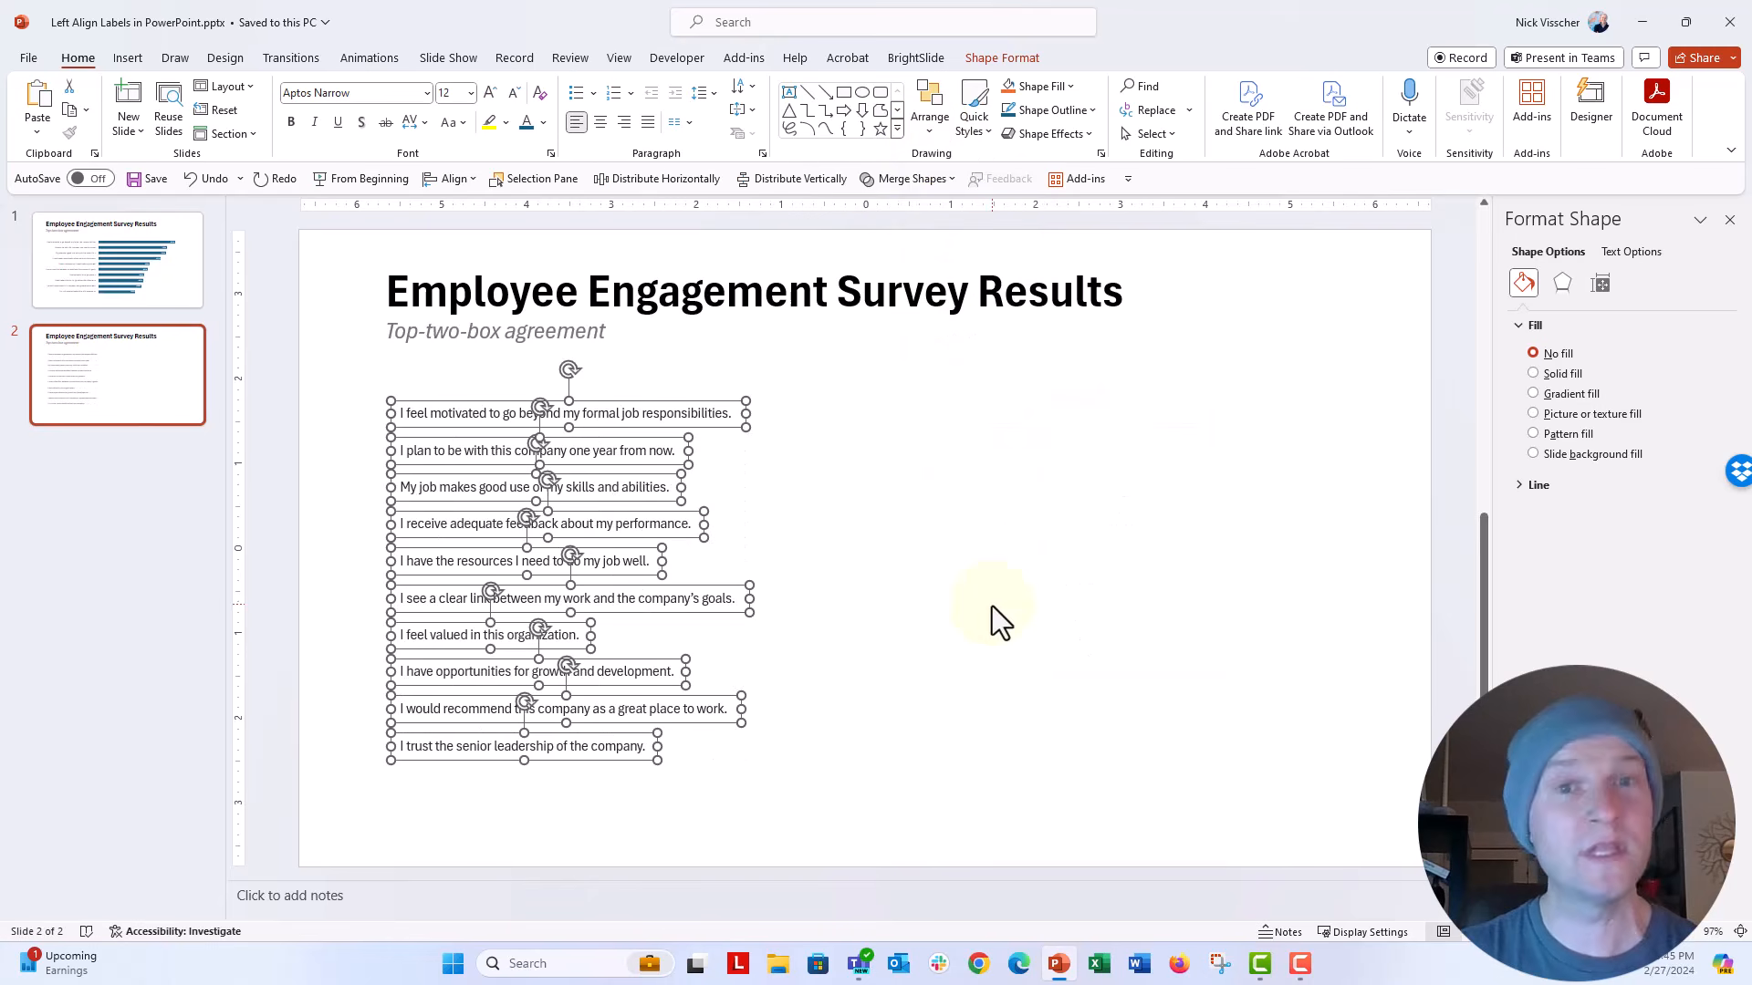
{"action": "key", "text": "ctrl+g"}
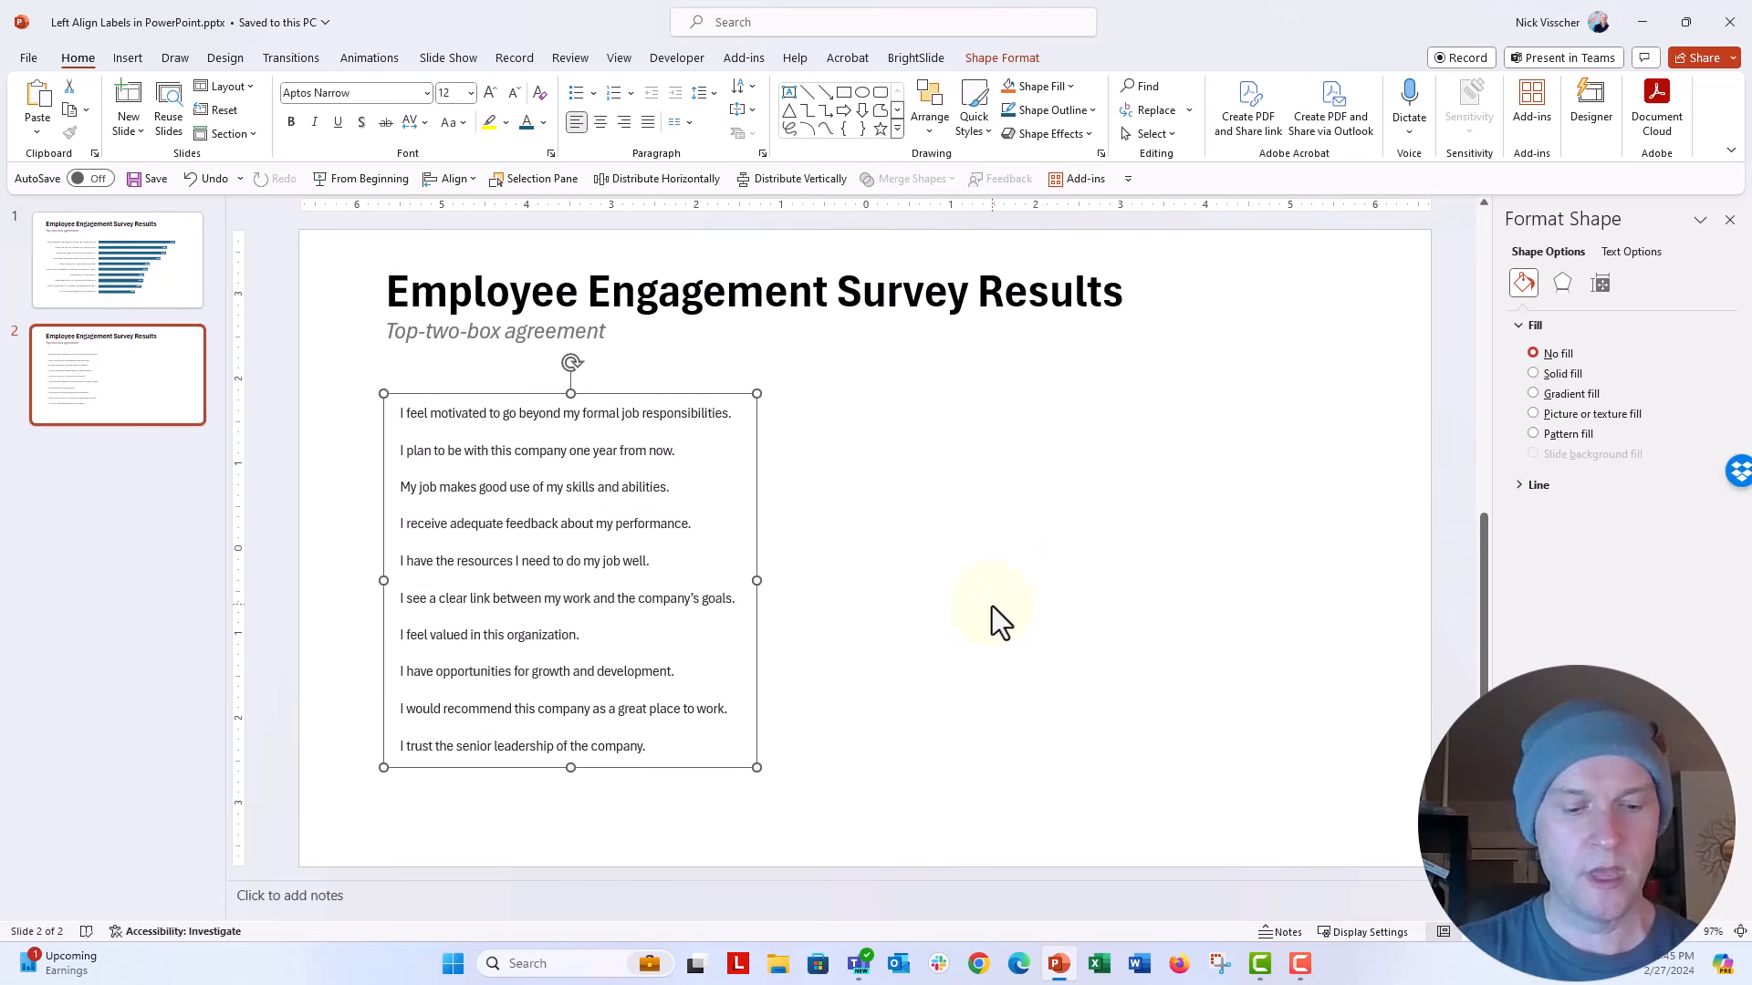
Step: Delete the category axis labels from the bar chart on slide 1
{"action": "left_click", "coordinate": [119, 292]}
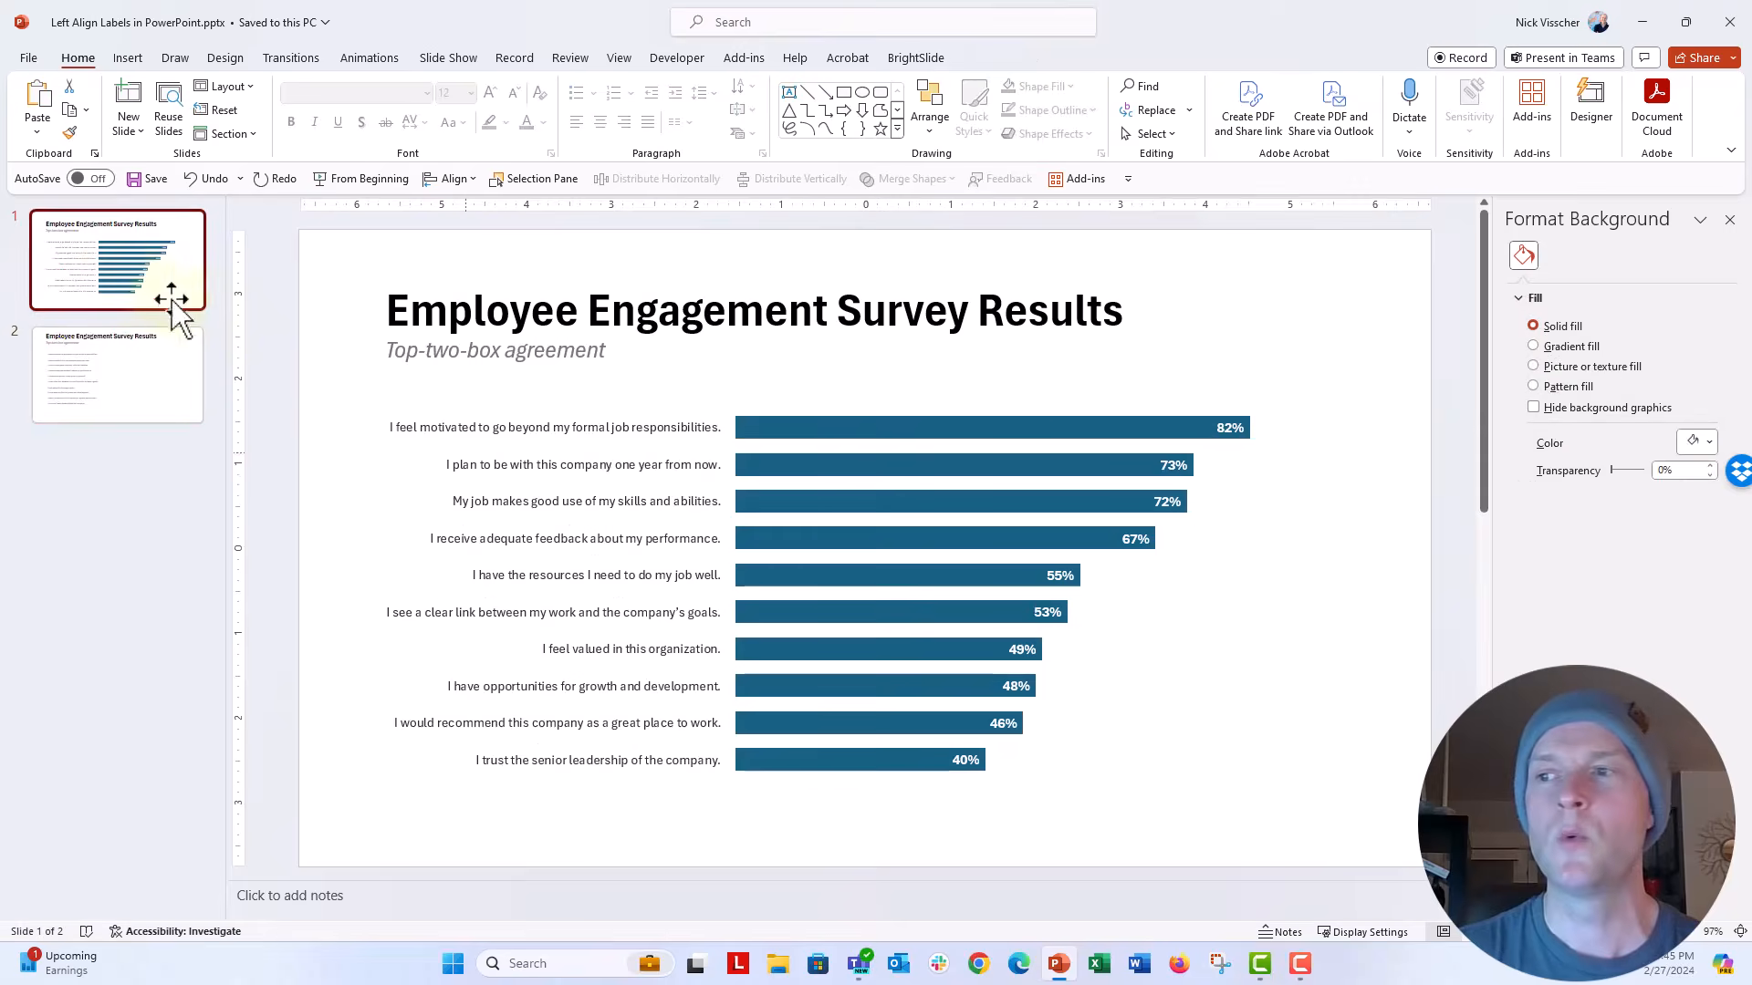
{"action": "left_click", "coordinate": [534, 434]}
{"action": "key", "text": "Delete"}
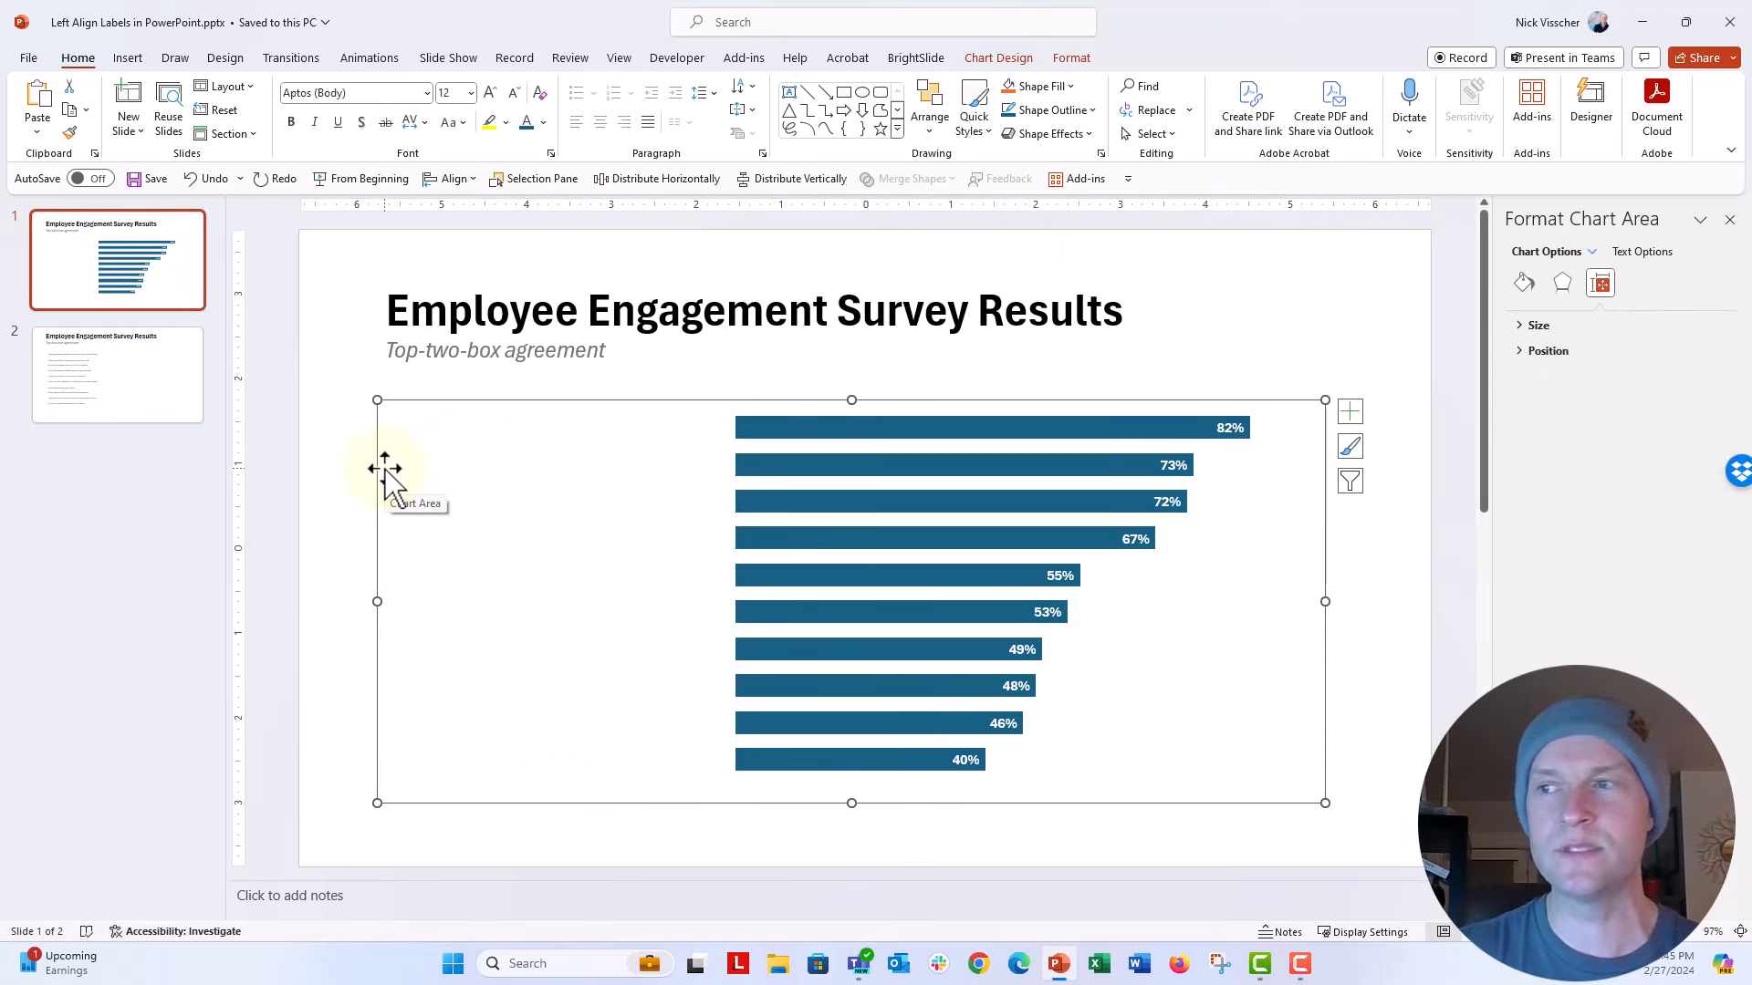
{"action": "left_click", "coordinate": [355, 490]}
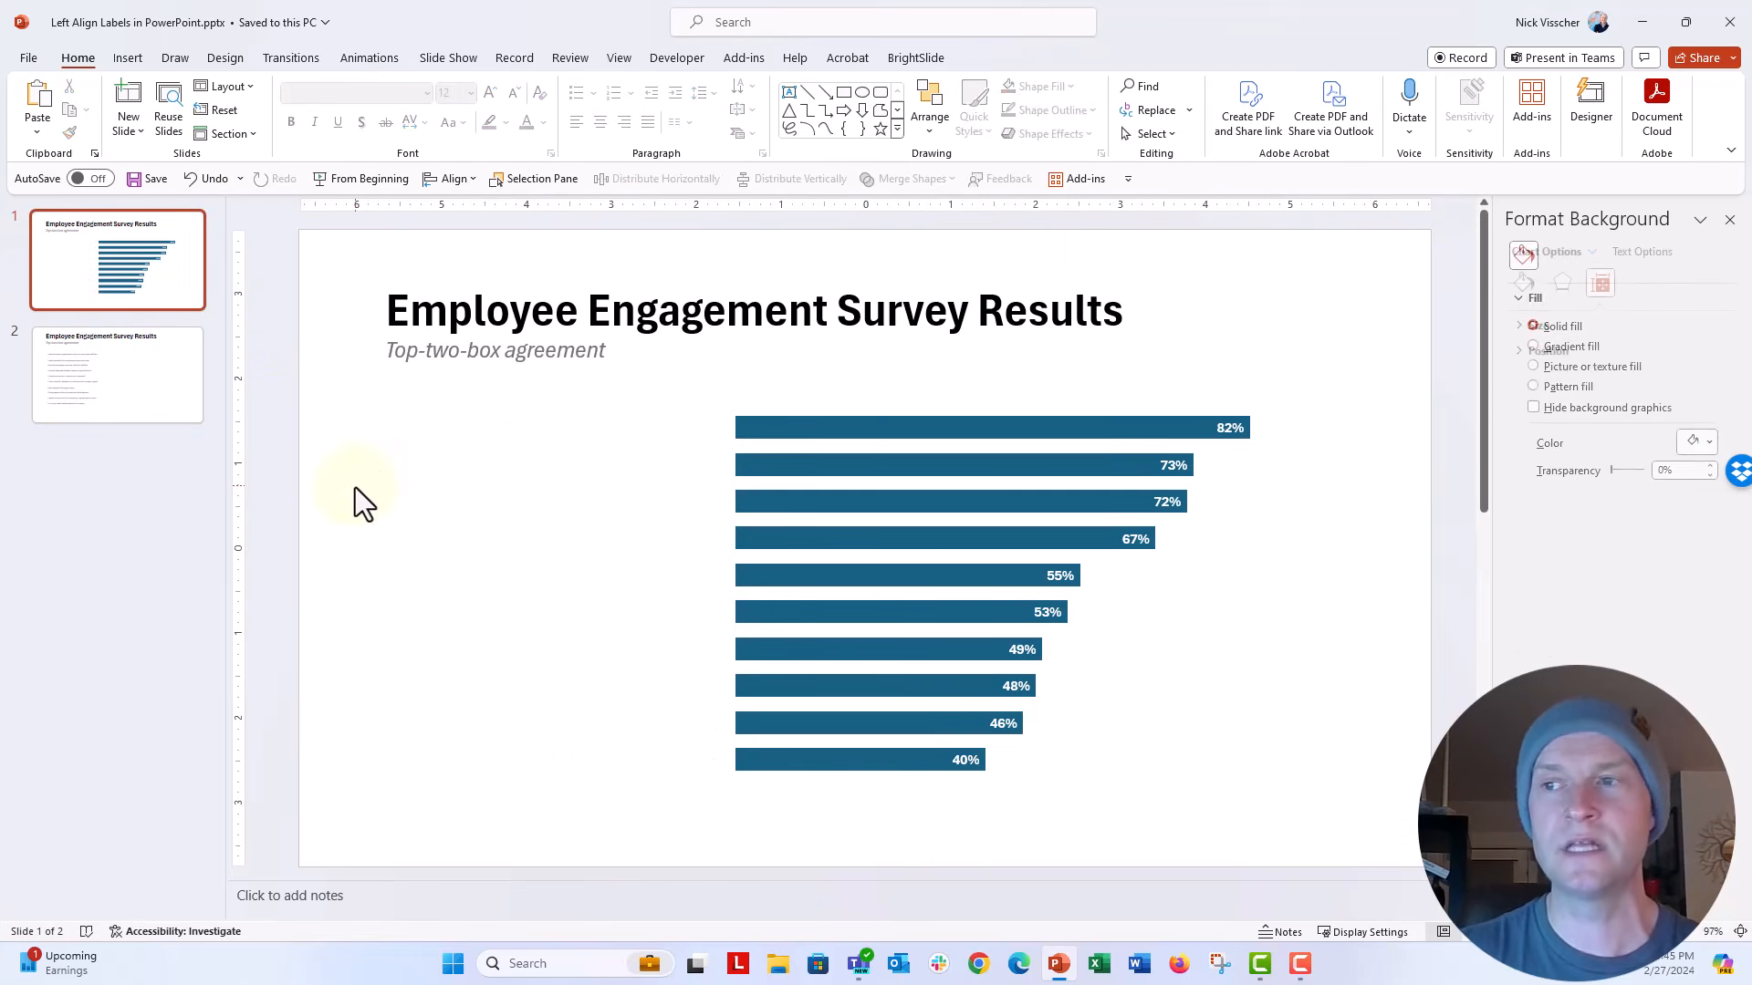
Step: Paste the grouped statement labels onto slide 1 and nudge them down and left to line up with the chart's bars
{"action": "key", "text": "ctrl+v"}
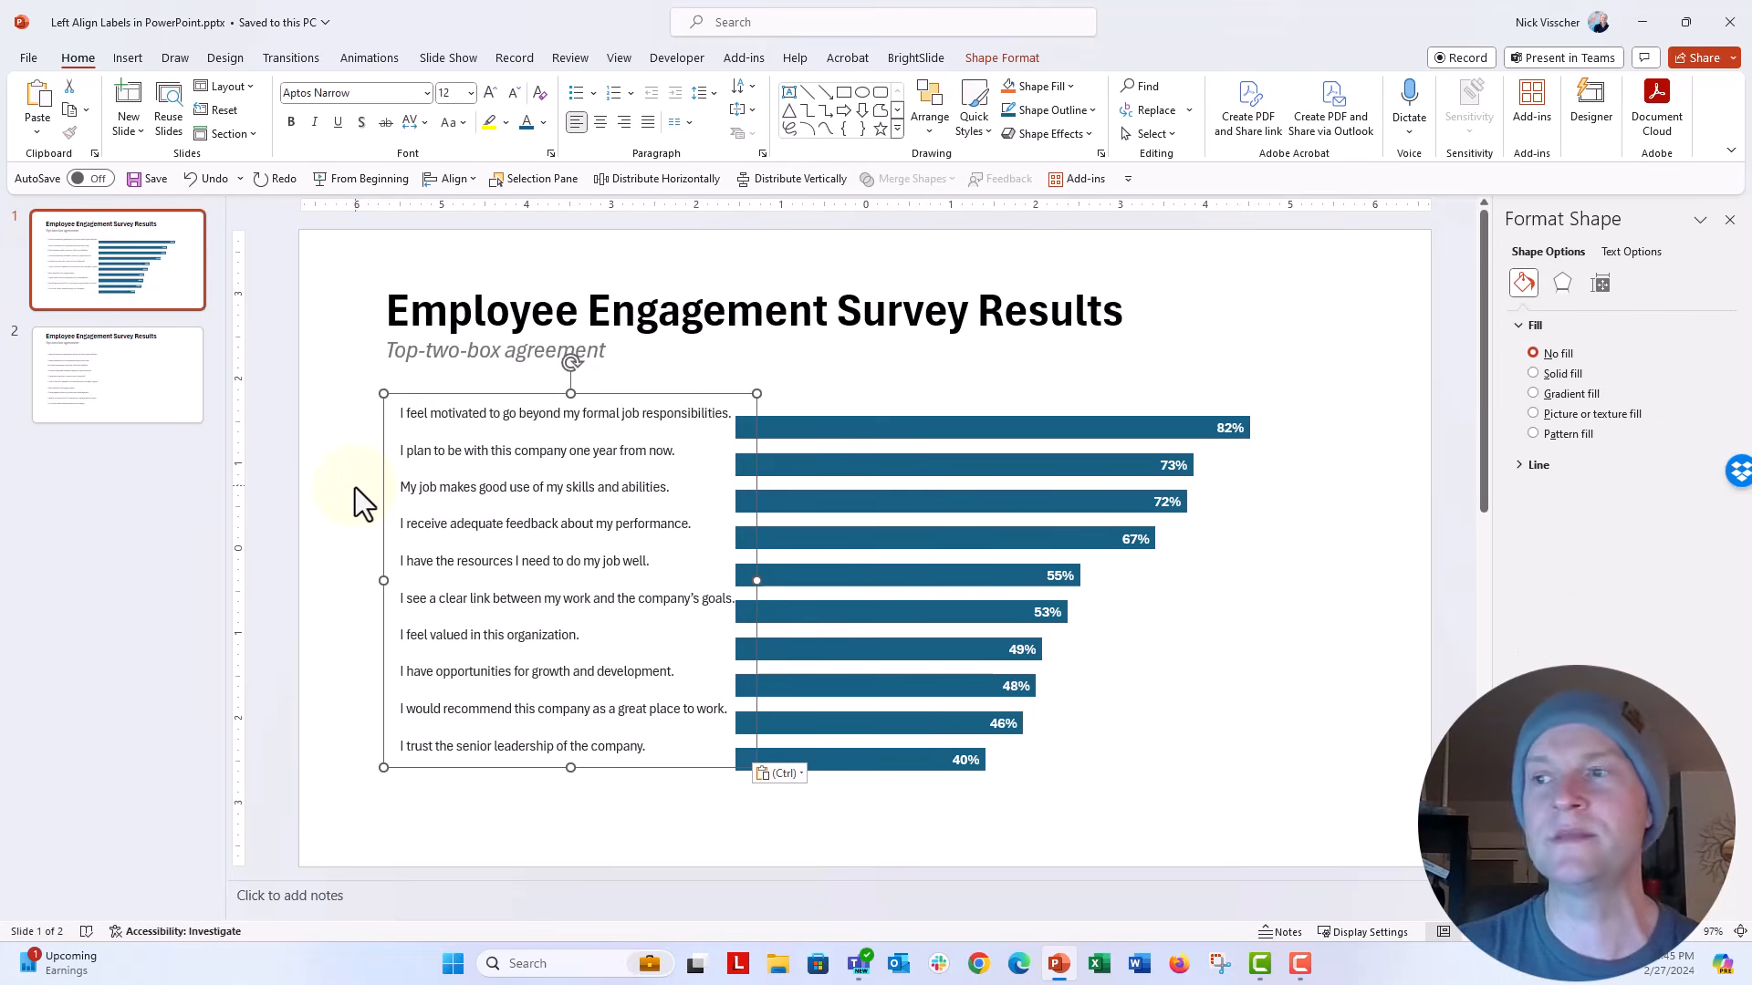
{"action": "key", "text": "Down"}
{"action": "key", "text": "Down"}
{"action": "key", "text": "Down"}
{"action": "key", "text": "Down"}
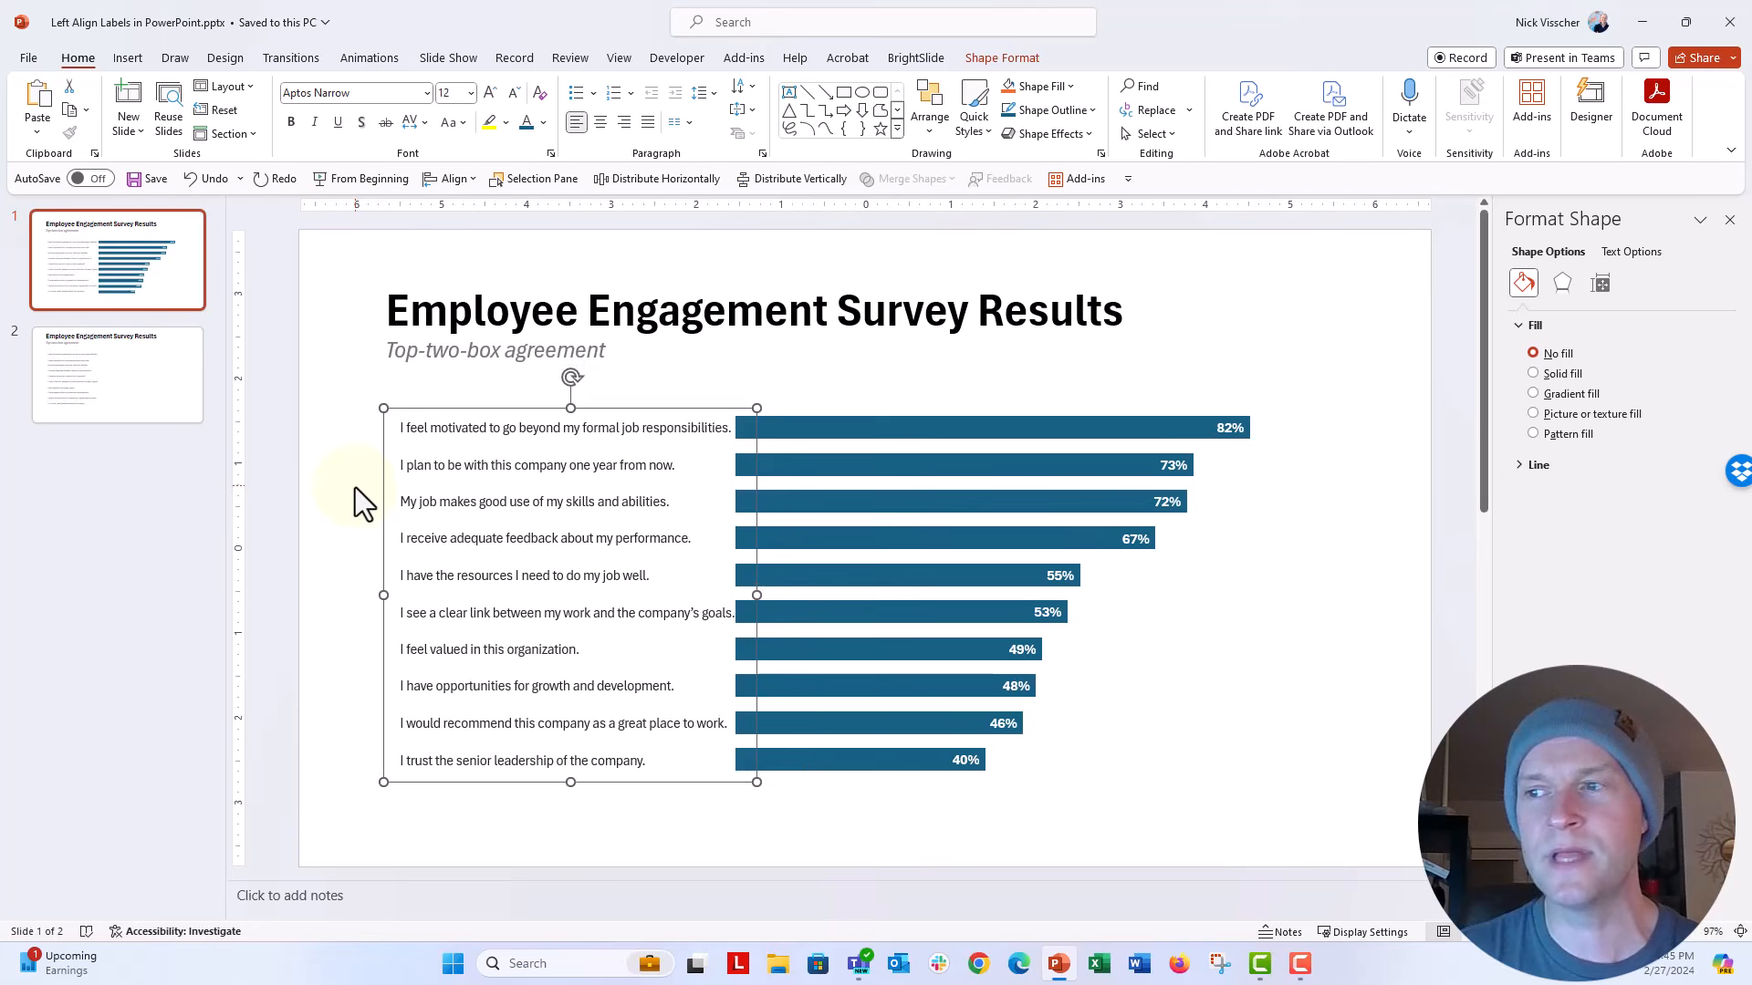
{"action": "key", "text": "Left"}
{"action": "key", "text": "Left"}
{"action": "key", "text": "Up"}
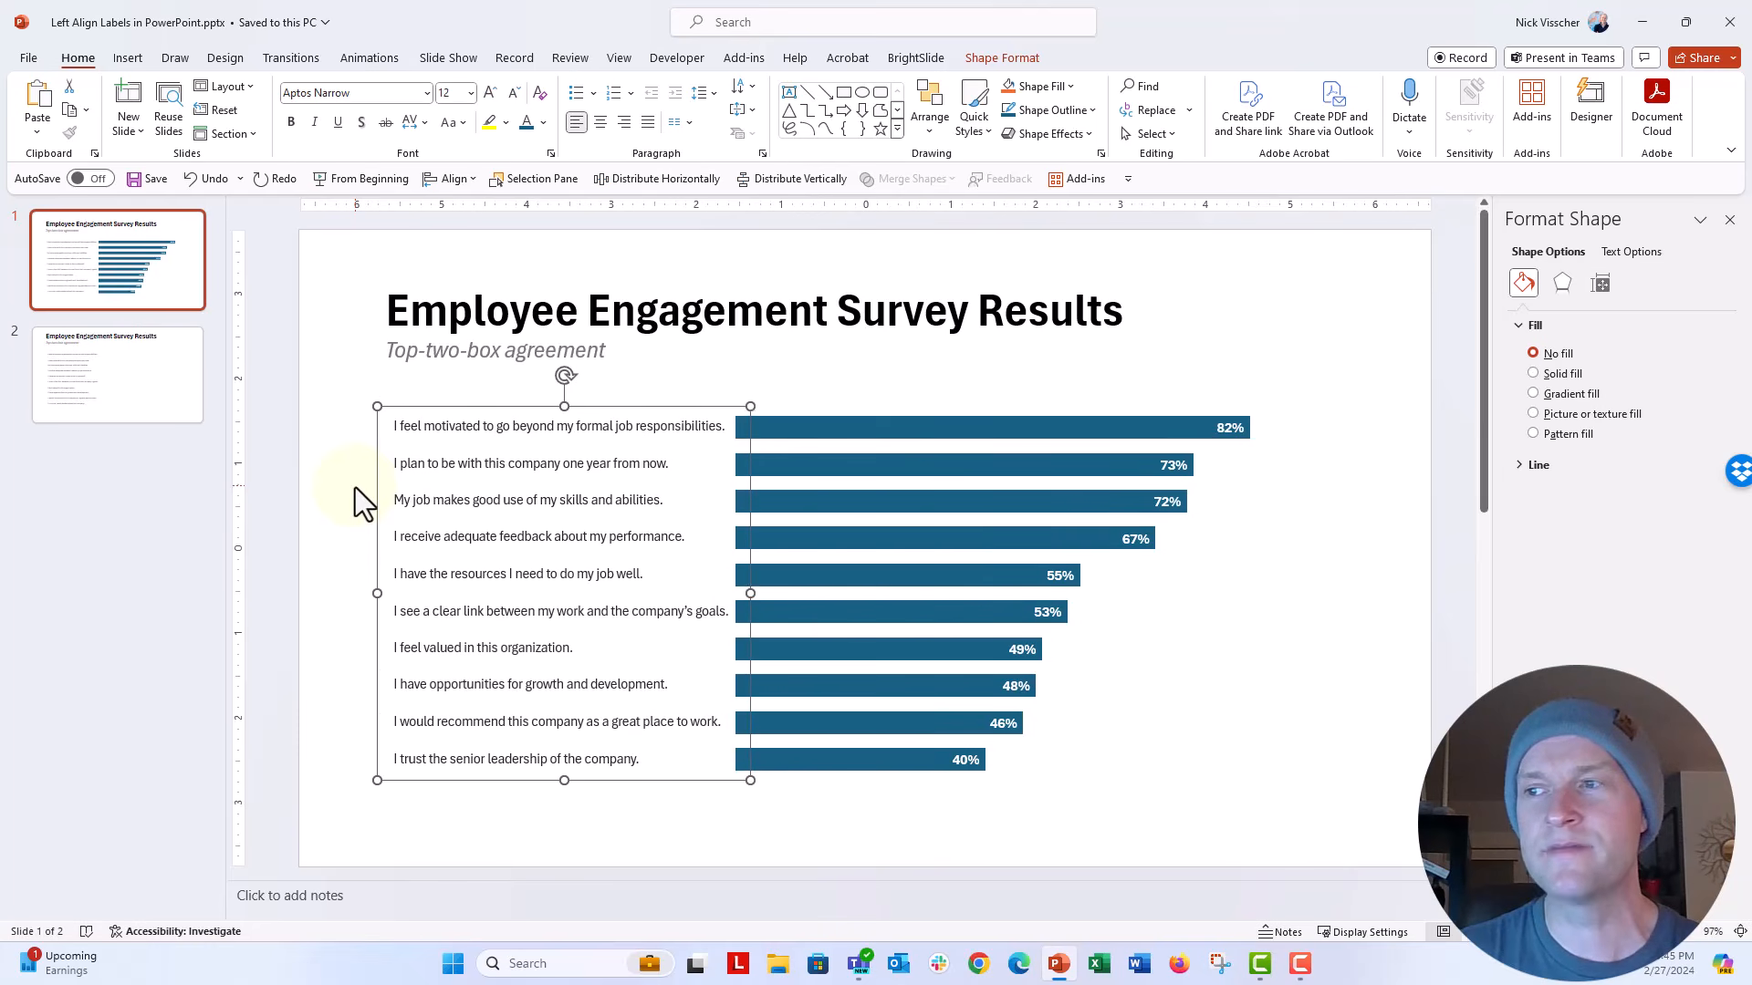
{"action": "key", "text": "Left"}
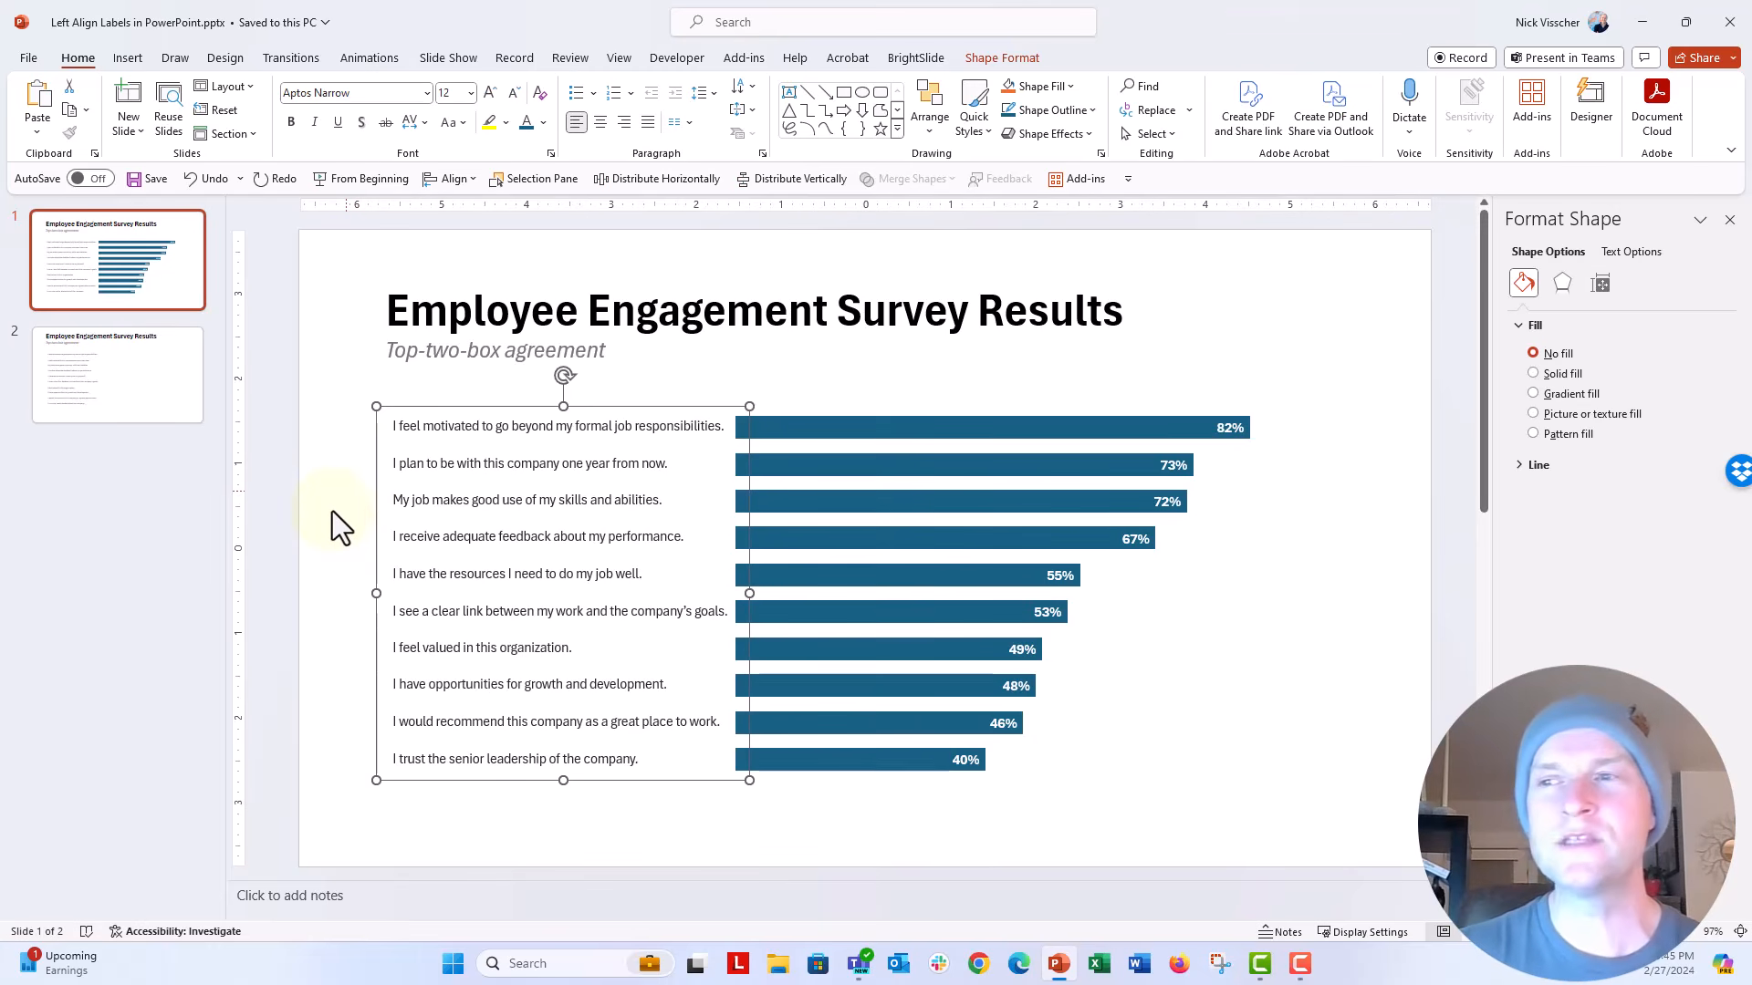
{"action": "left_click", "coordinate": [332, 511]}
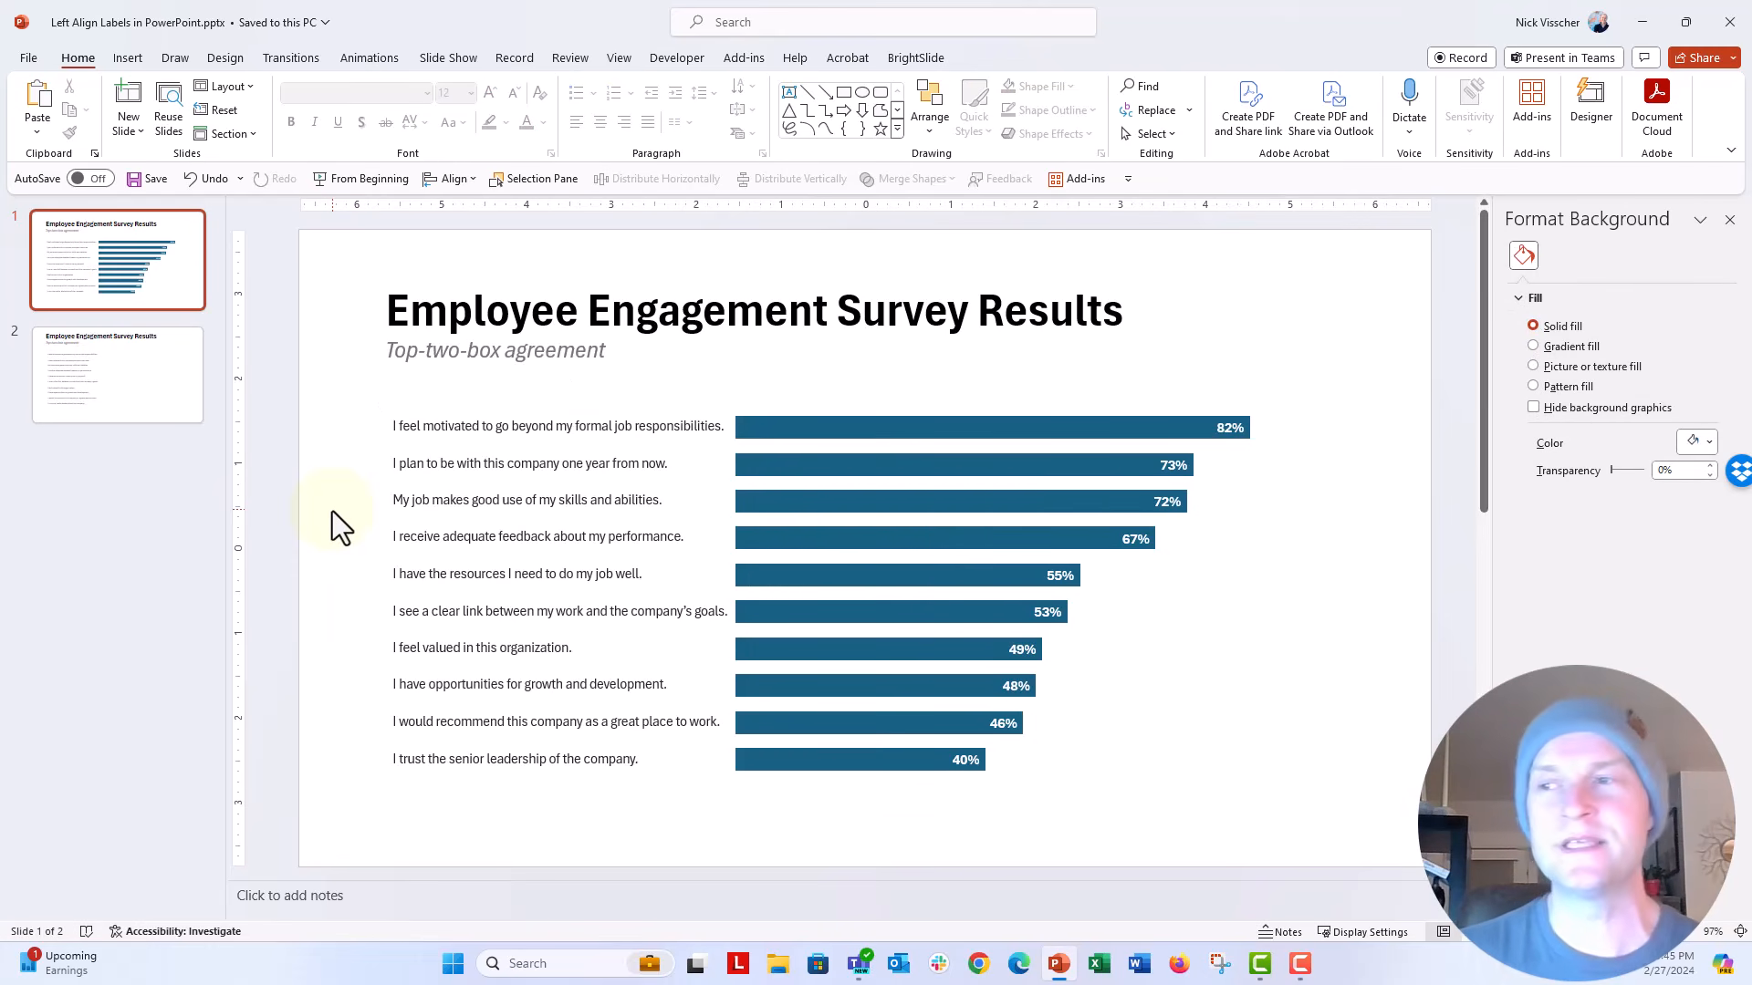
Step: Fill all the bars of the slide 1 chart with light gray
{"action": "left_click", "coordinate": [775, 430]}
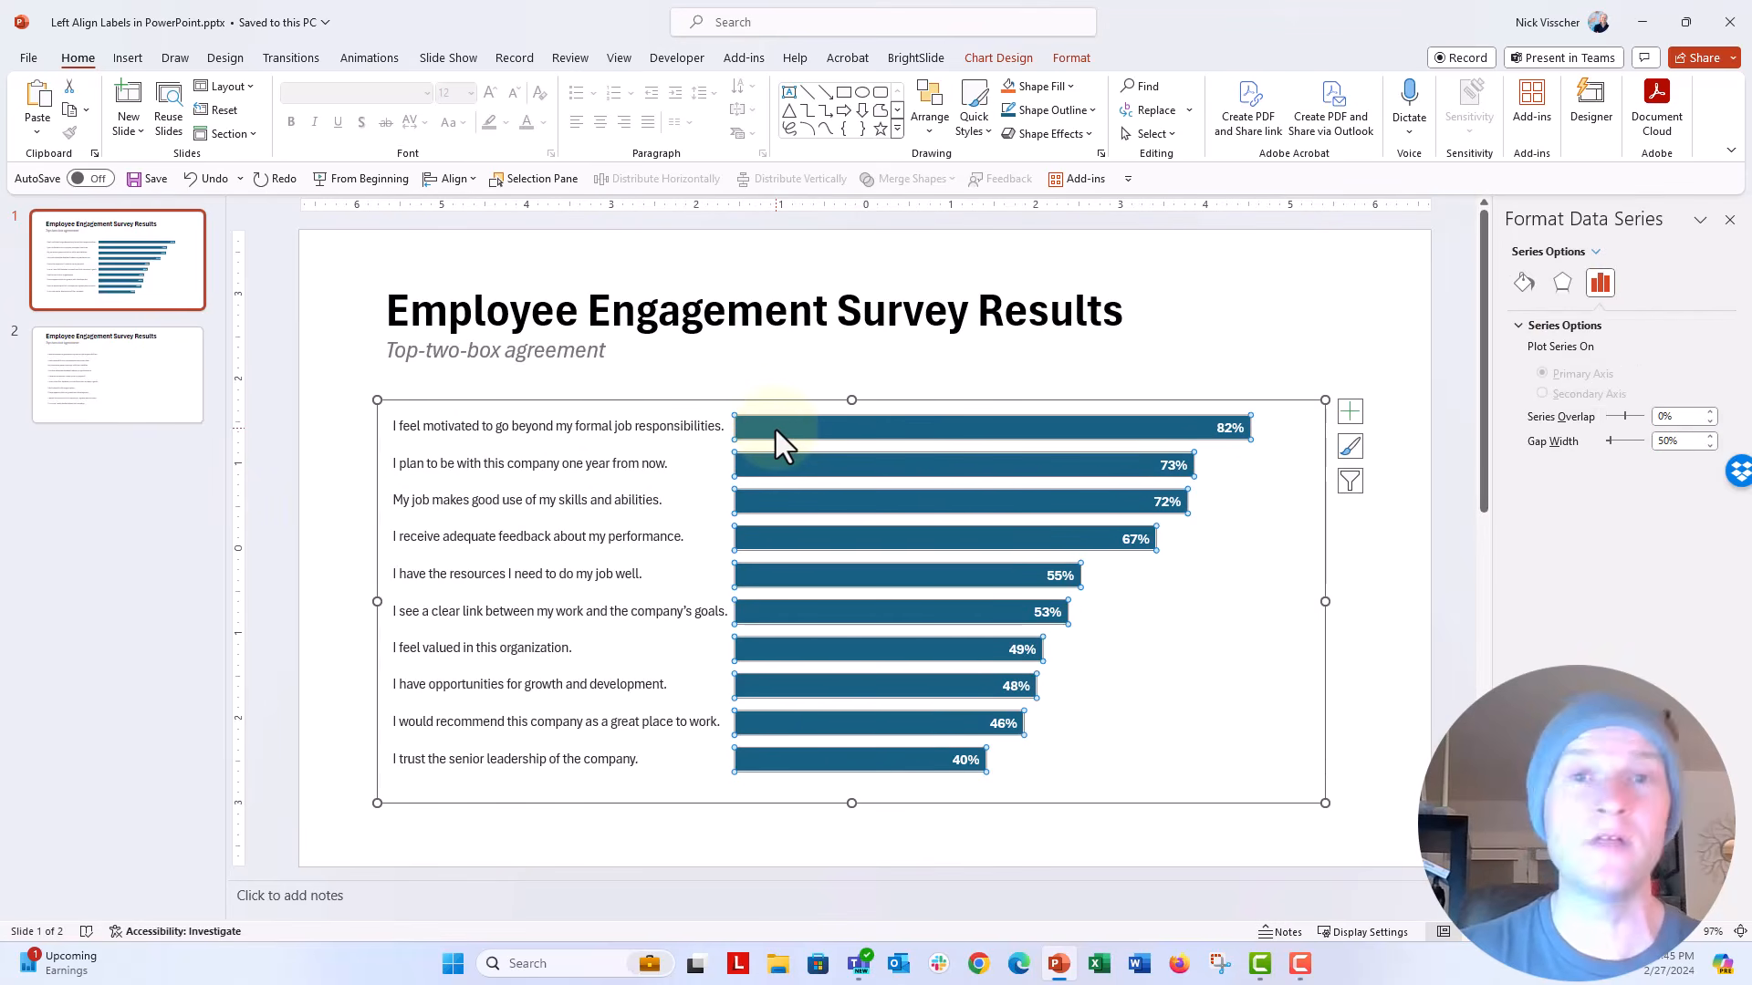
{"action": "left_click", "coordinate": [1523, 285]}
{"action": "left_click", "coordinate": [1697, 533]}
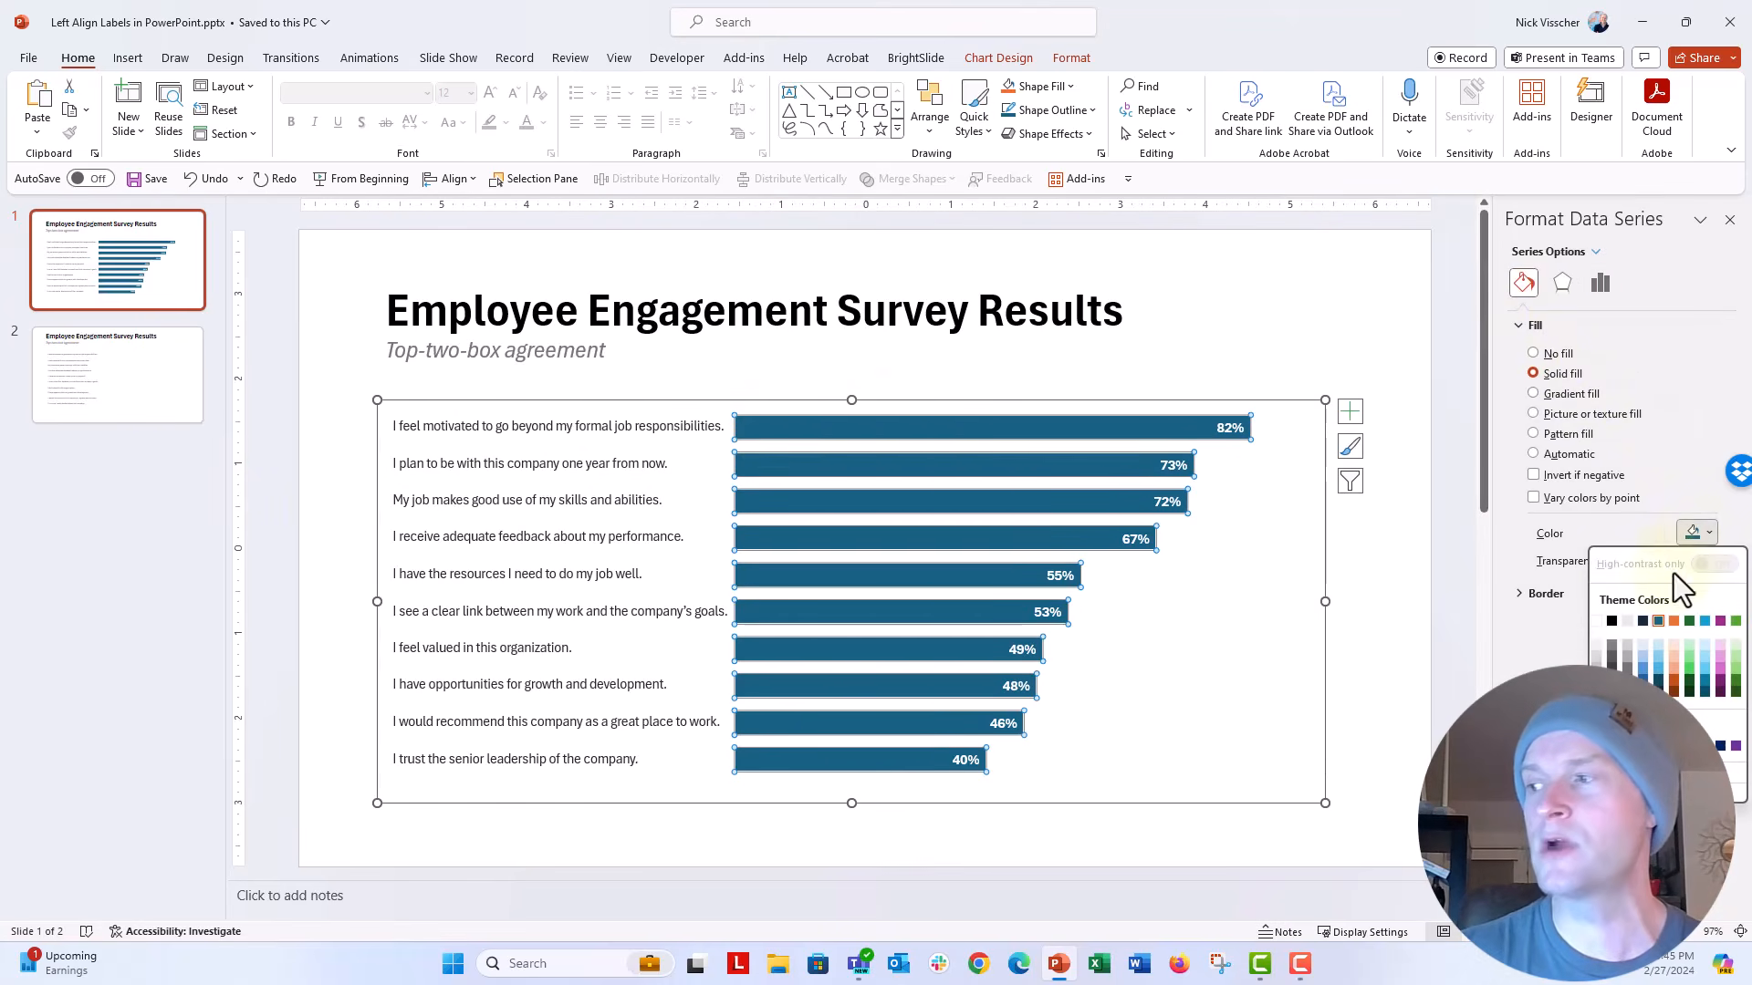
{"action": "left_click", "coordinate": [1624, 647]}
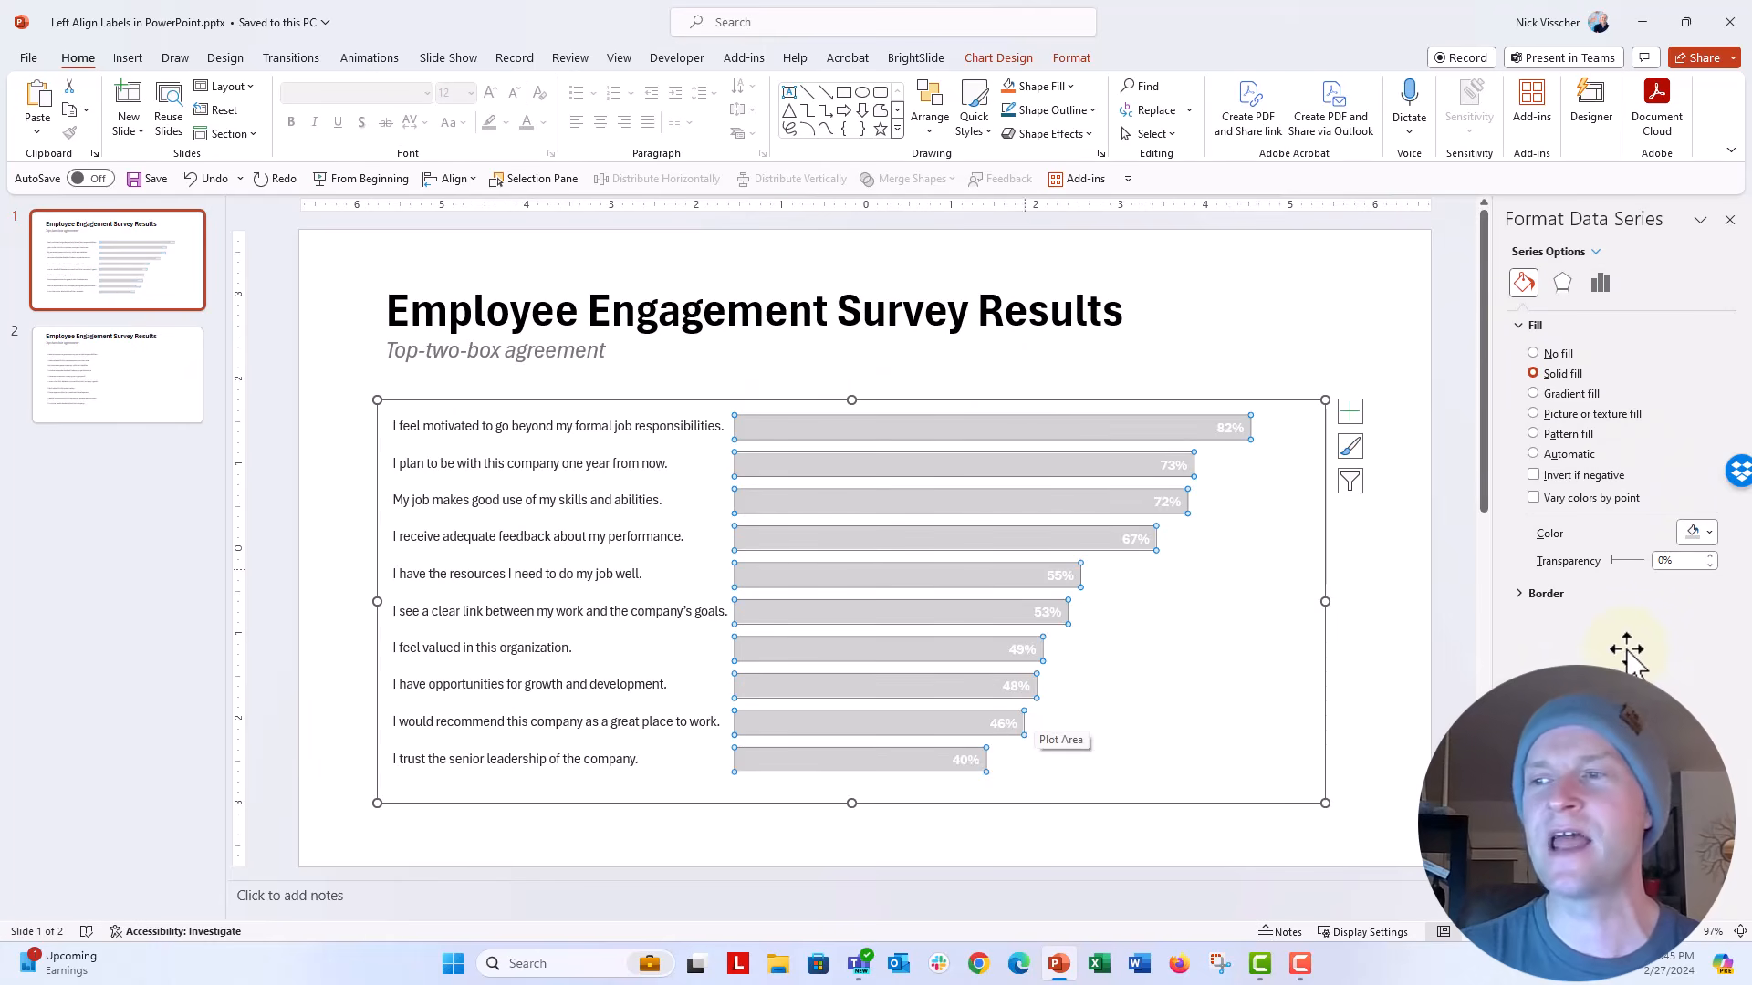
Step: Make the label "I feel valued in this organization." dark blue and bold
{"action": "left_click", "coordinate": [530, 650]}
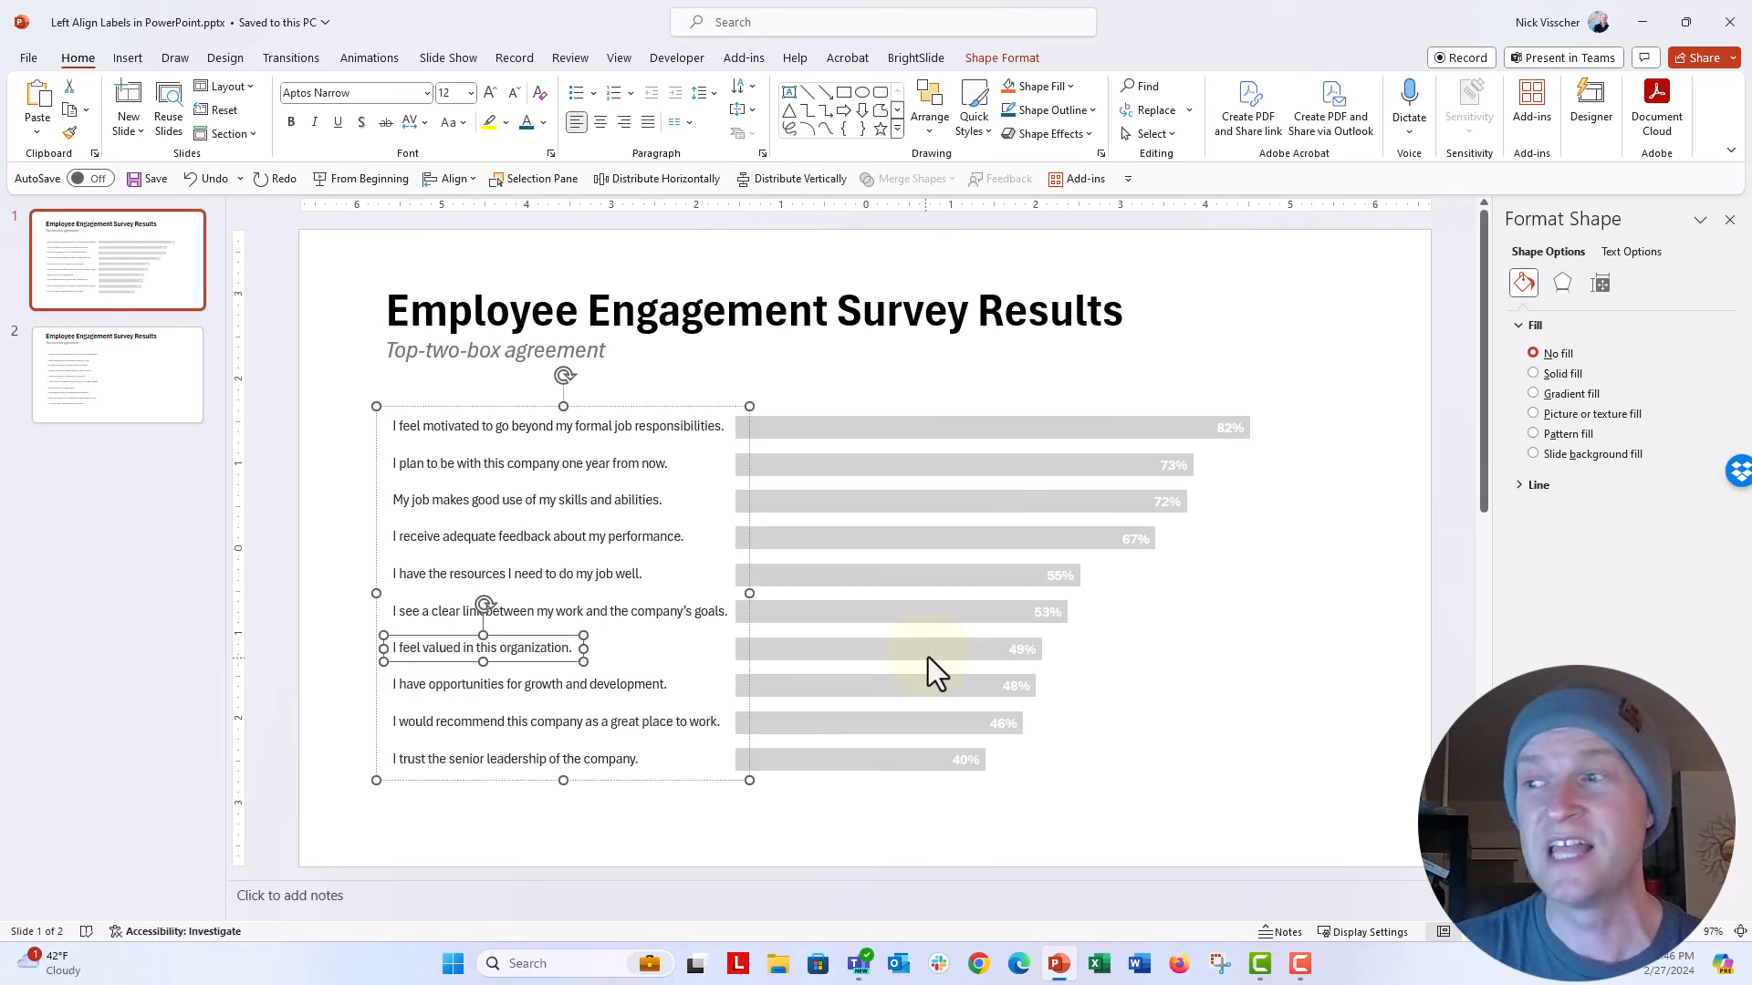
{"action": "mouse_move", "coordinate": [928, 659]}
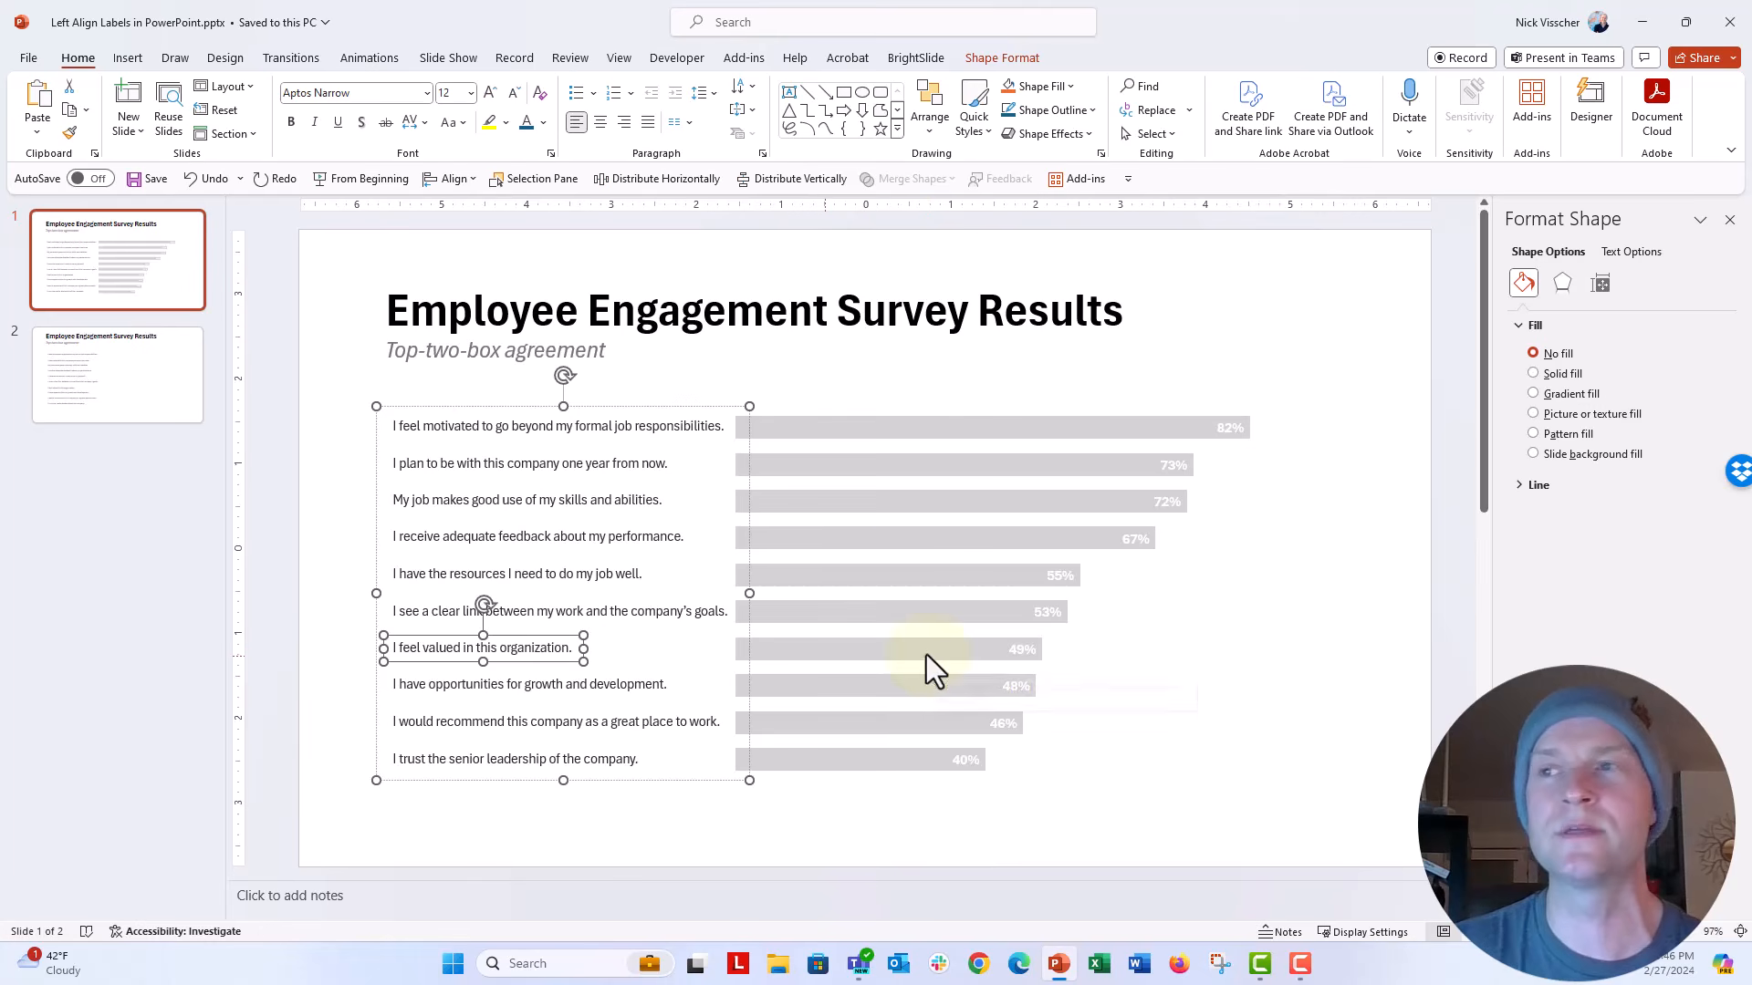
{"action": "left_click", "coordinate": [523, 119]}
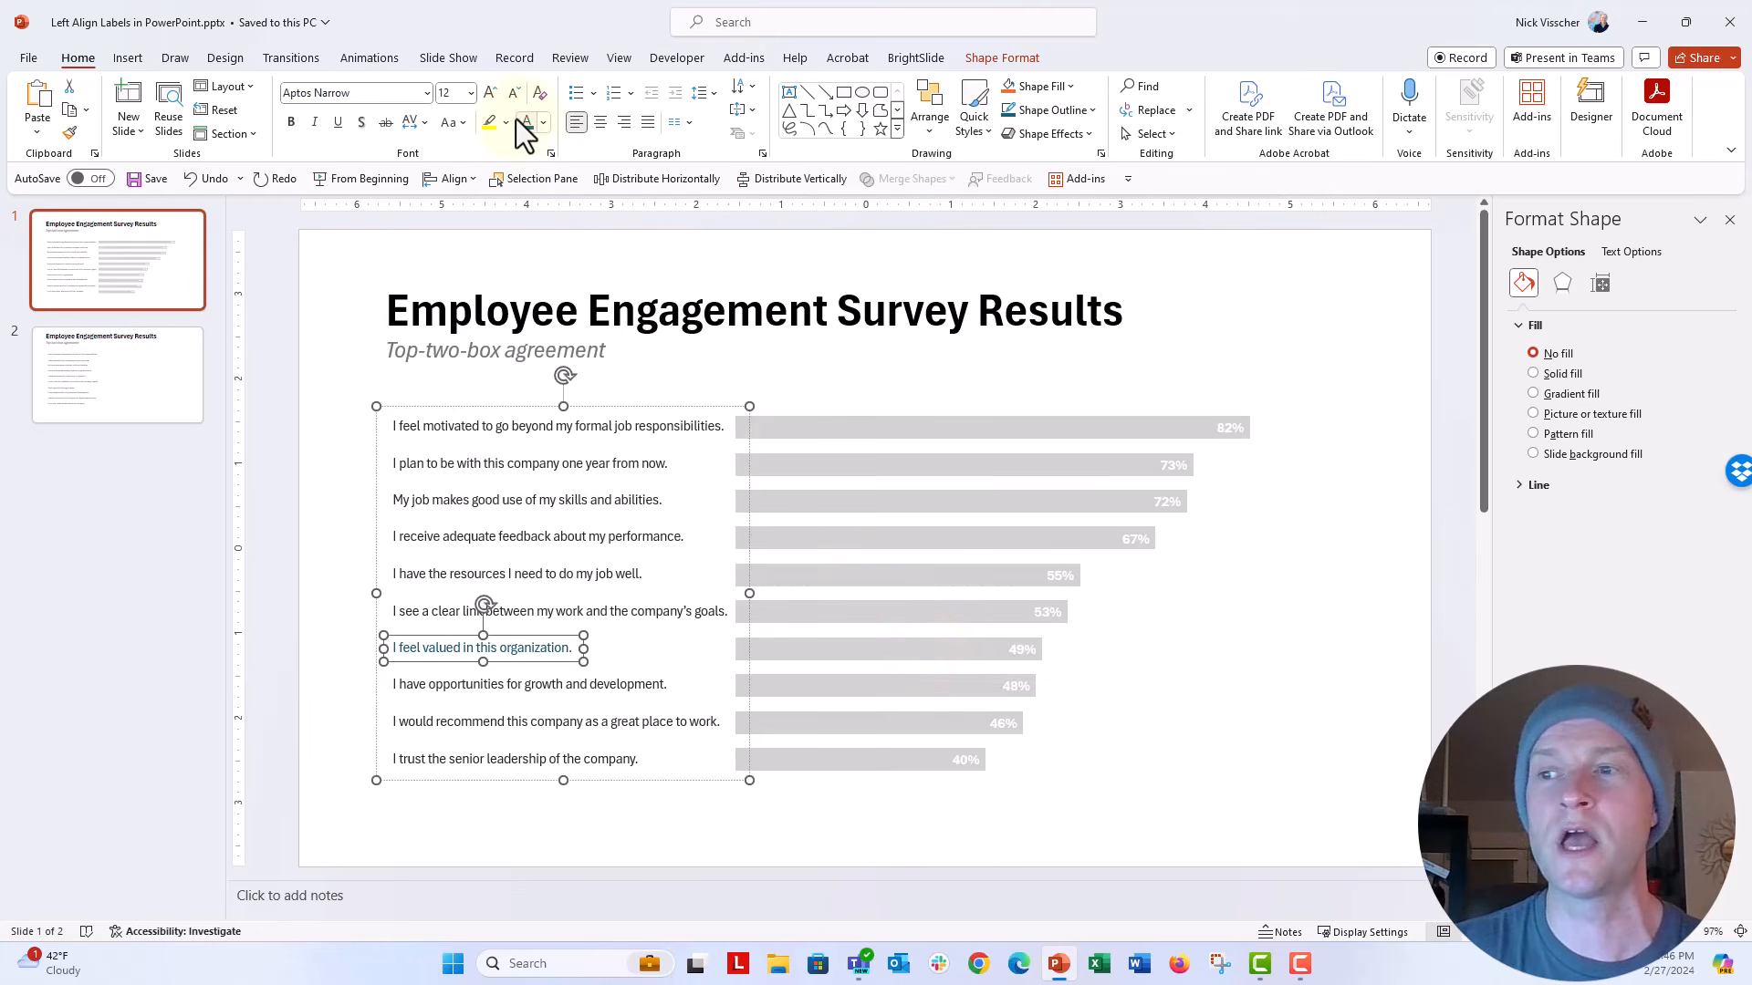
{"action": "left_click", "coordinate": [292, 126]}
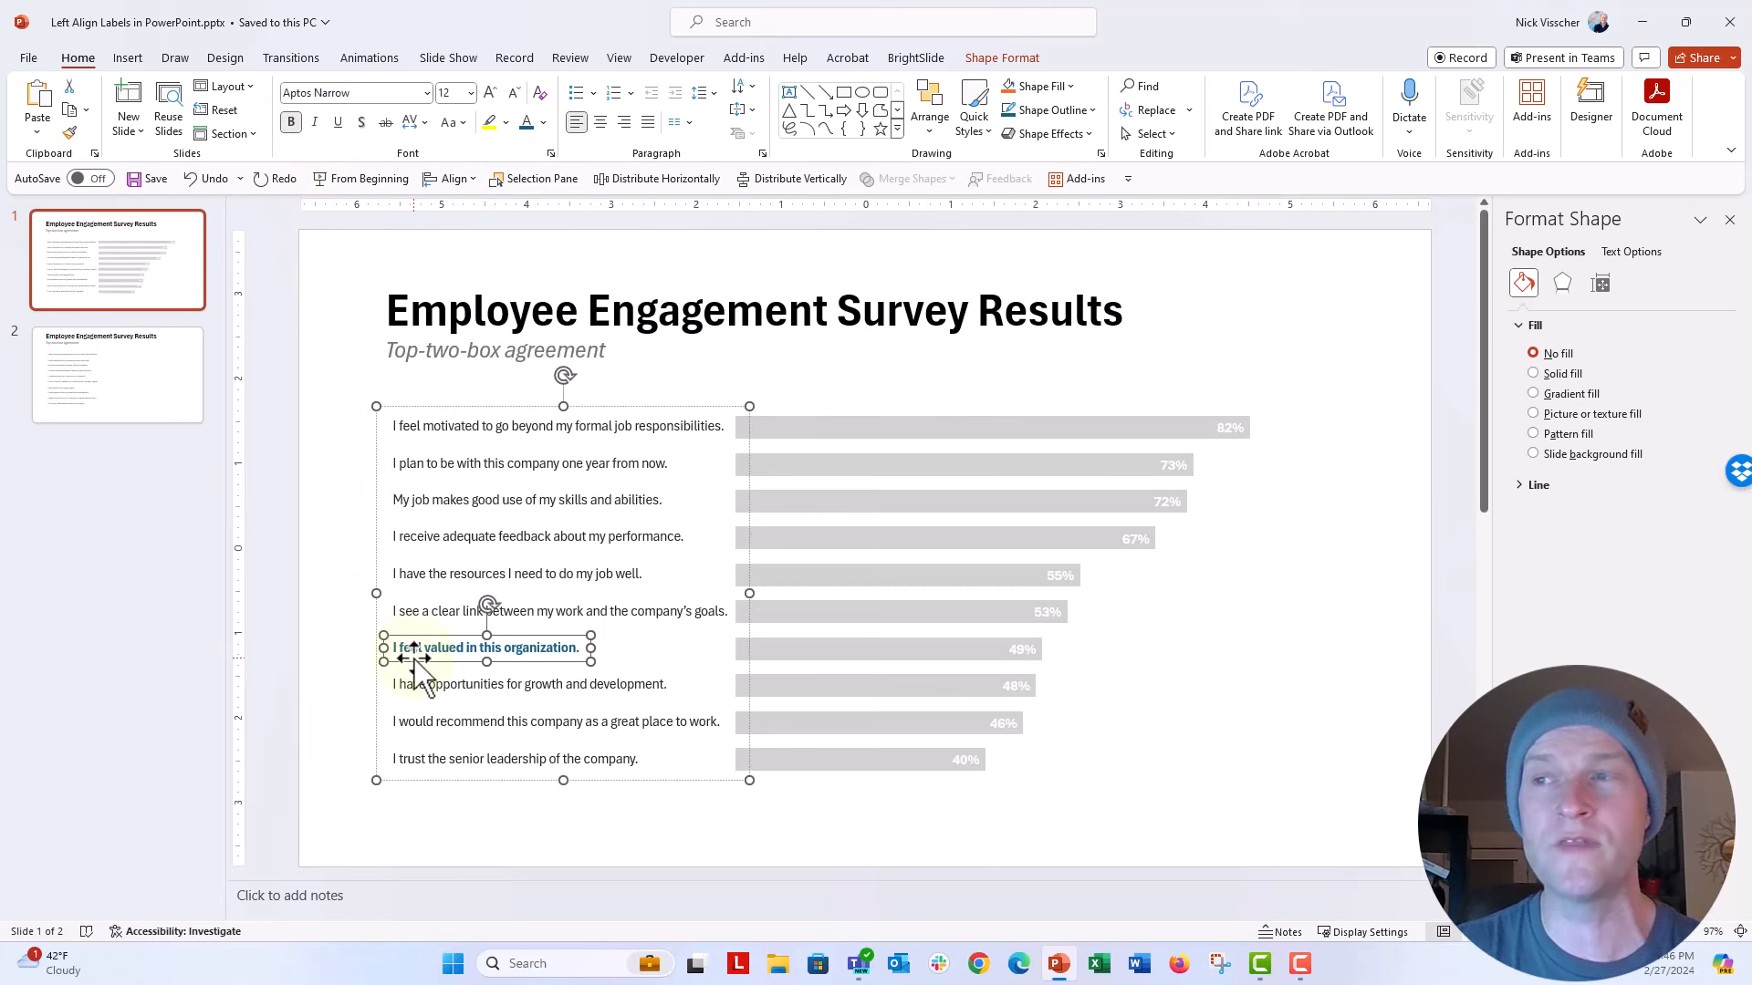
Step: Fill only the bar for "I feel valued in this organization." with the theme's dark blue
{"action": "left_click", "coordinate": [770, 655]}
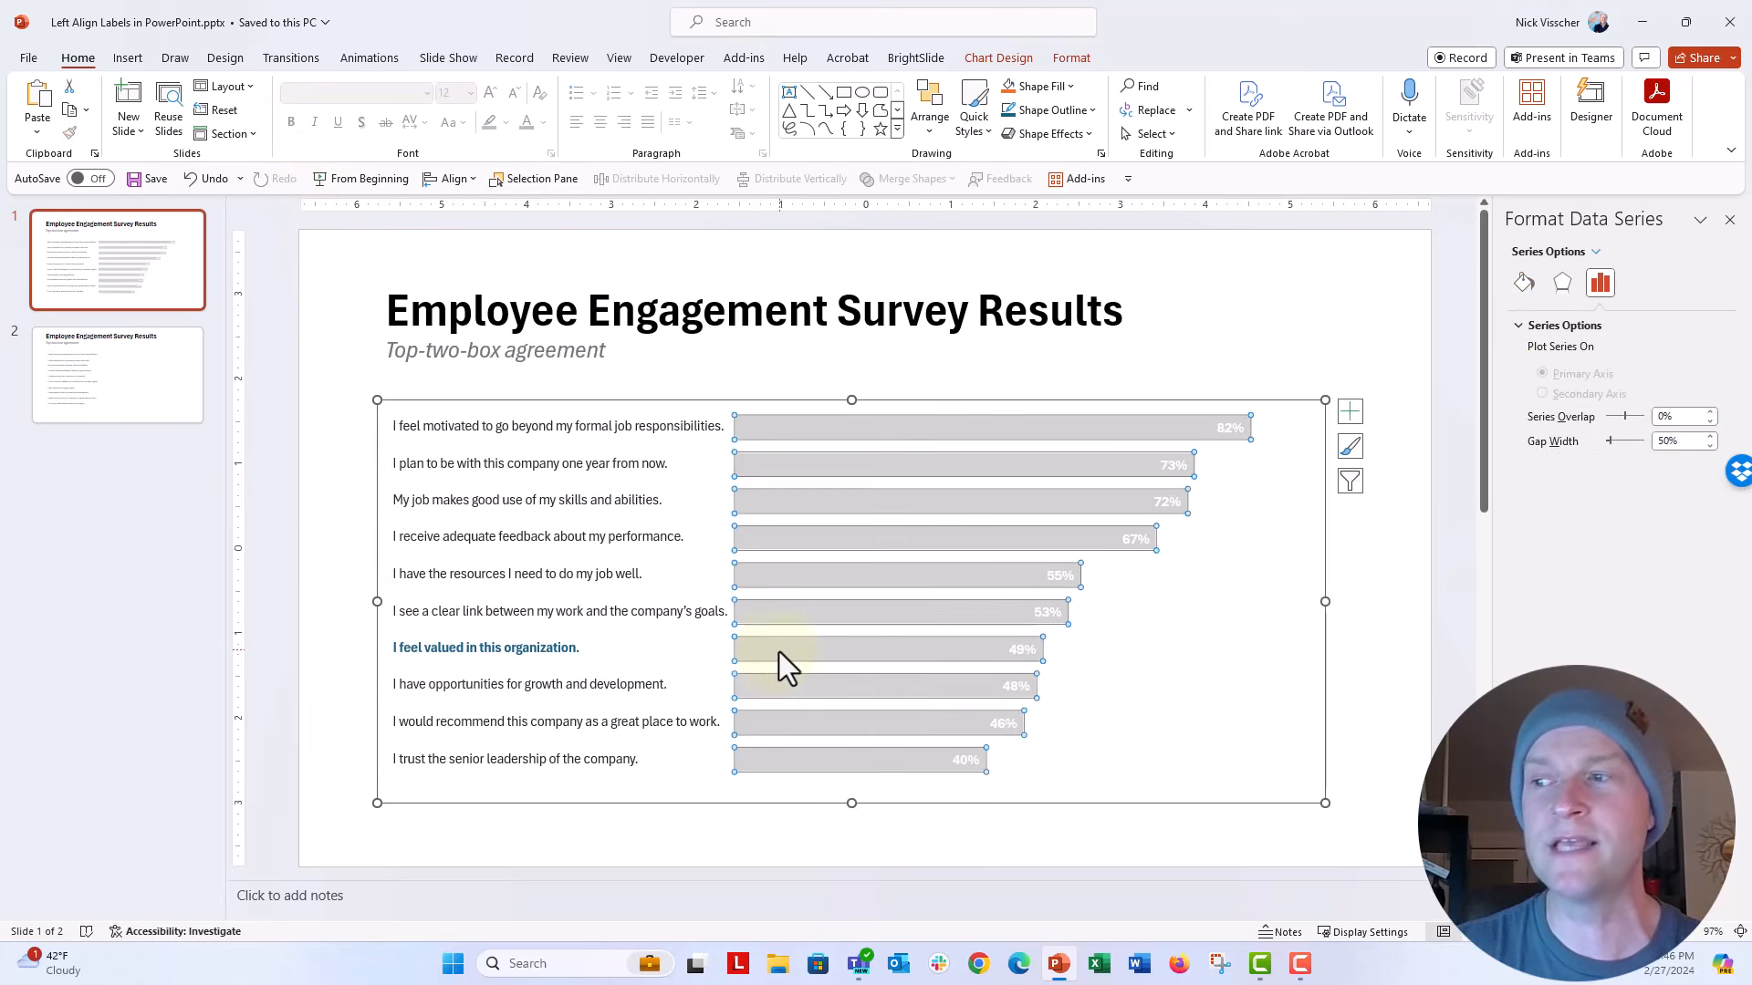
{"action": "left_click", "coordinate": [780, 652]}
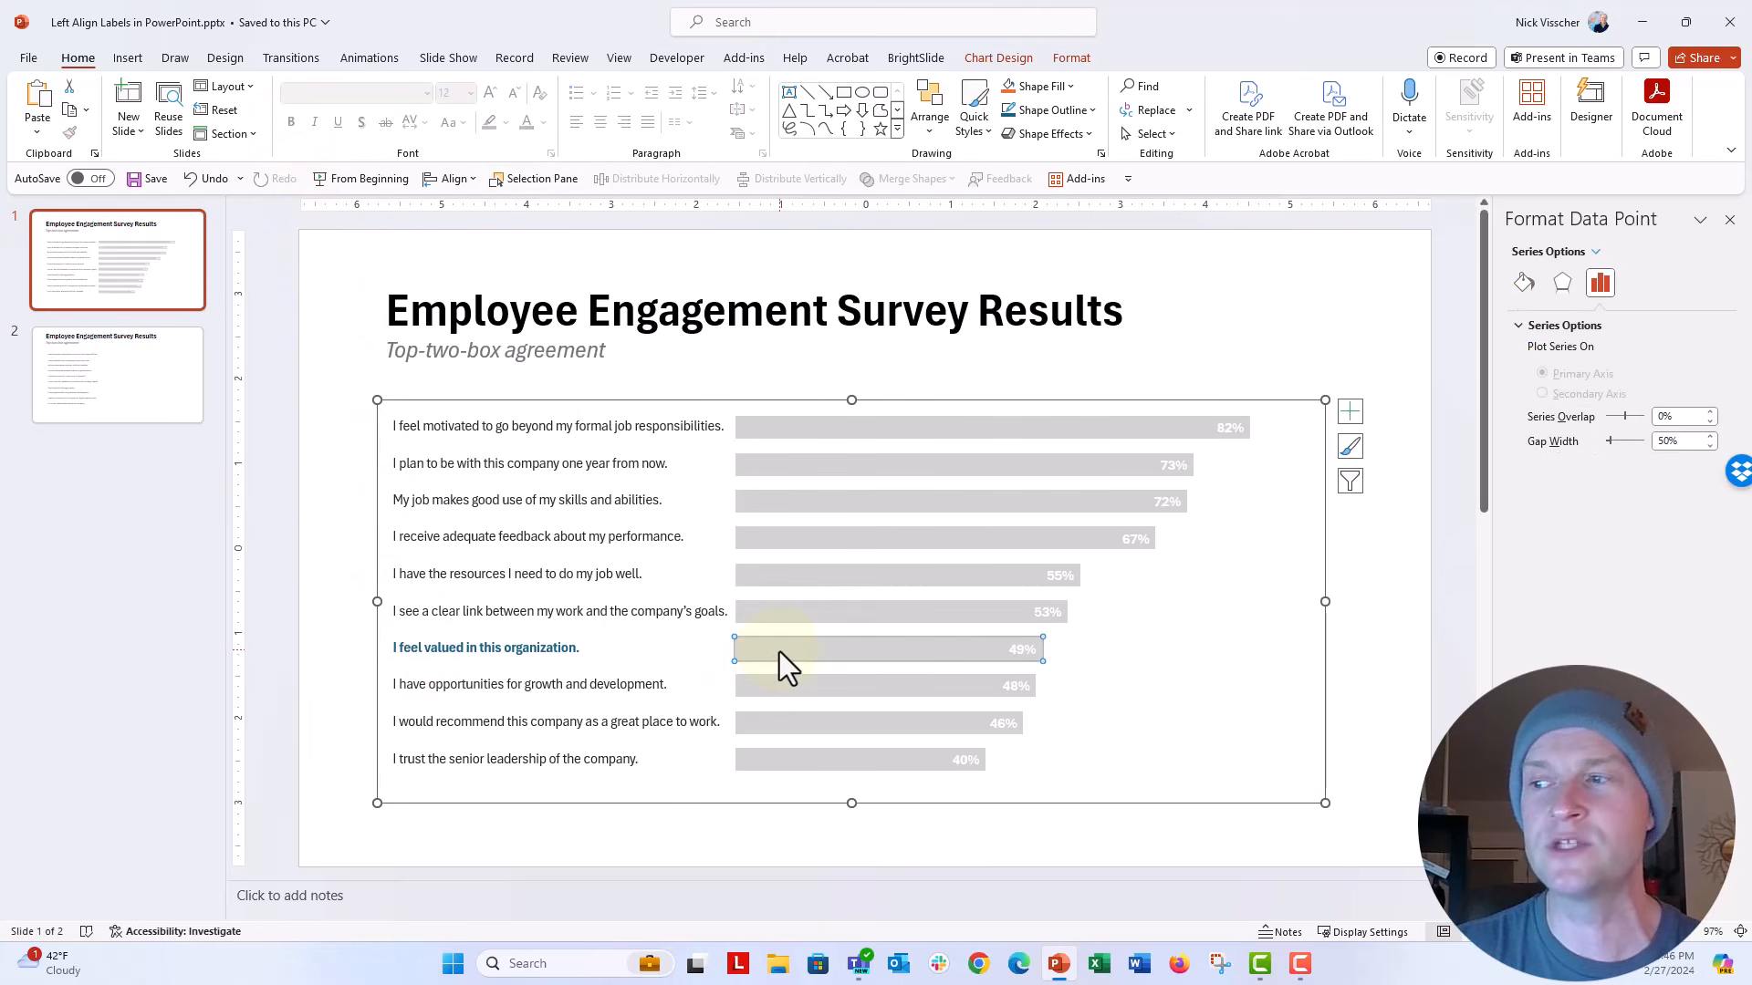
{"action": "left_click", "coordinate": [1524, 285]}
{"action": "left_click", "coordinate": [1692, 533]}
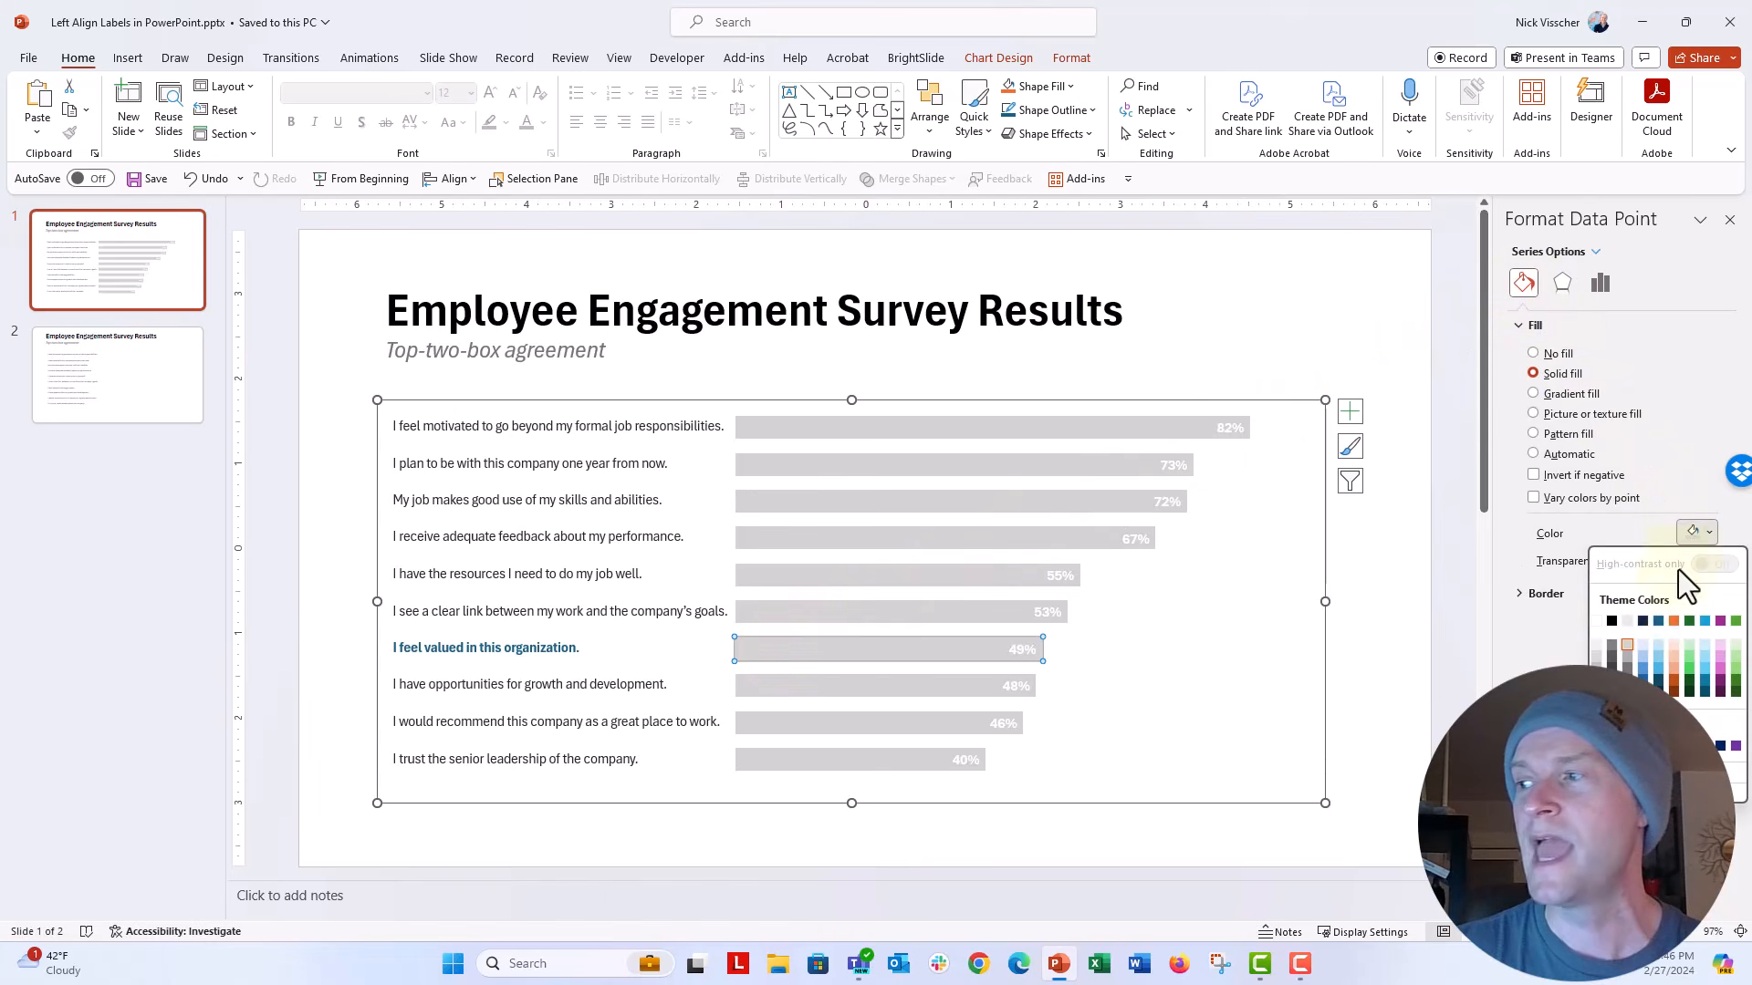
{"action": "left_click", "coordinate": [1659, 622]}
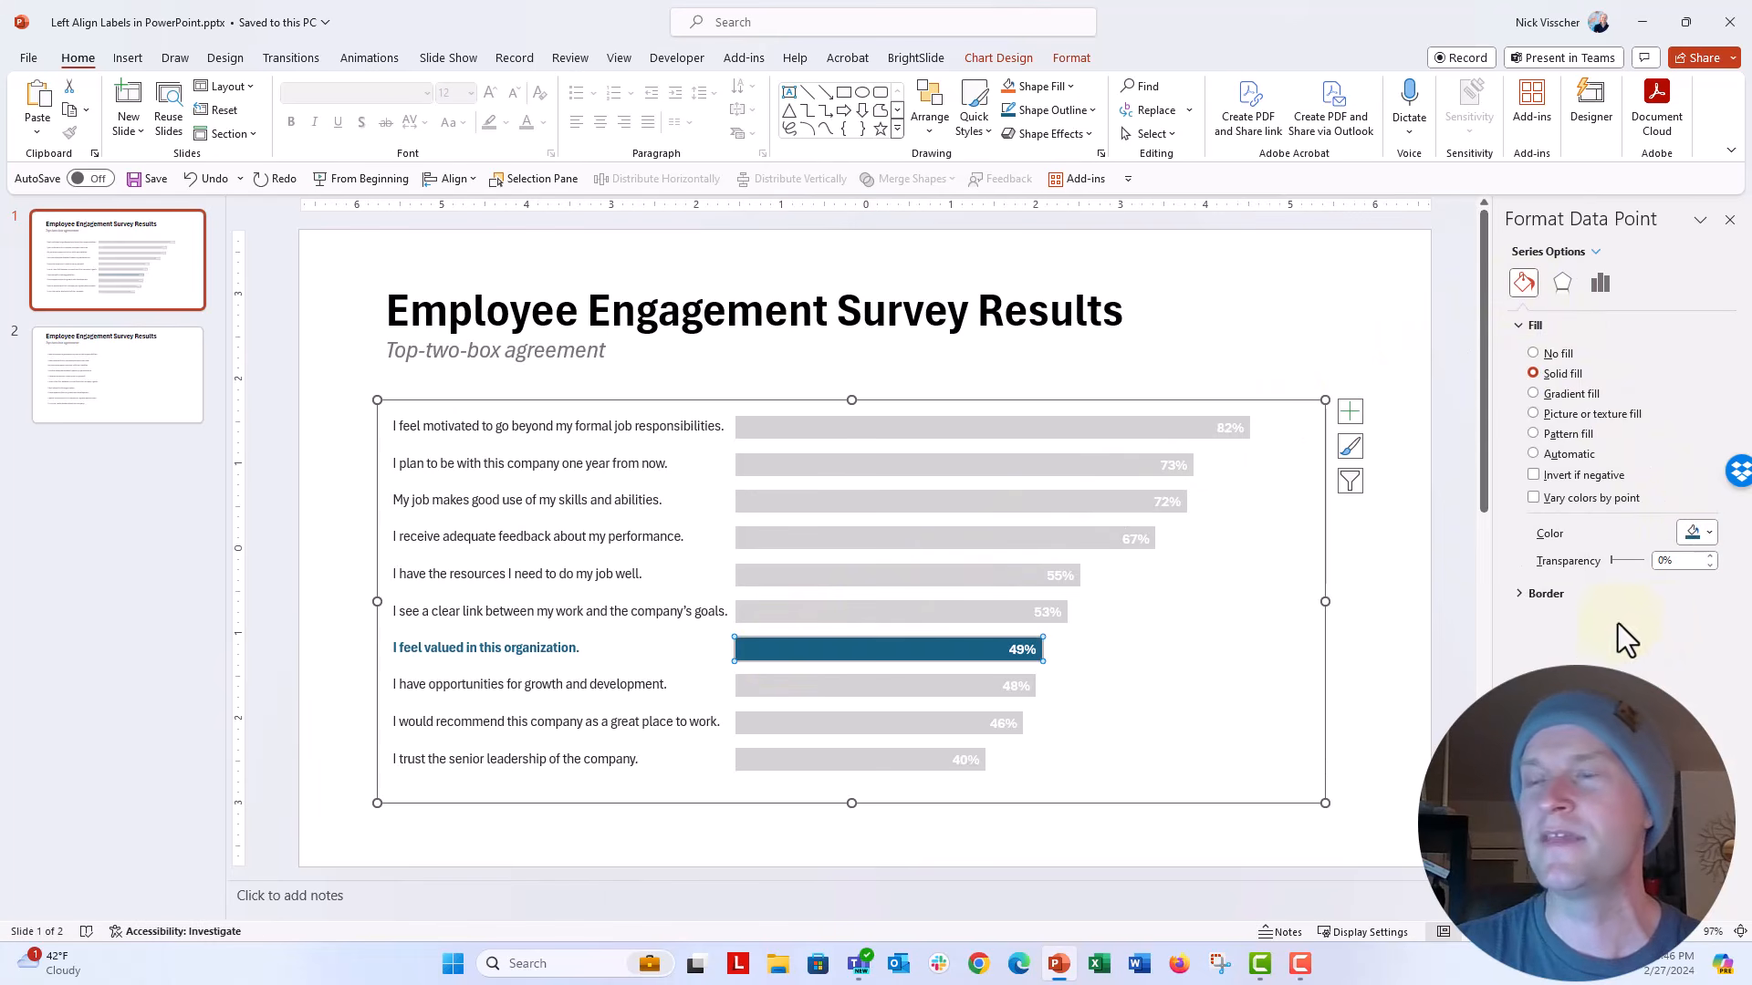
{"action": "left_click", "coordinate": [326, 598]}
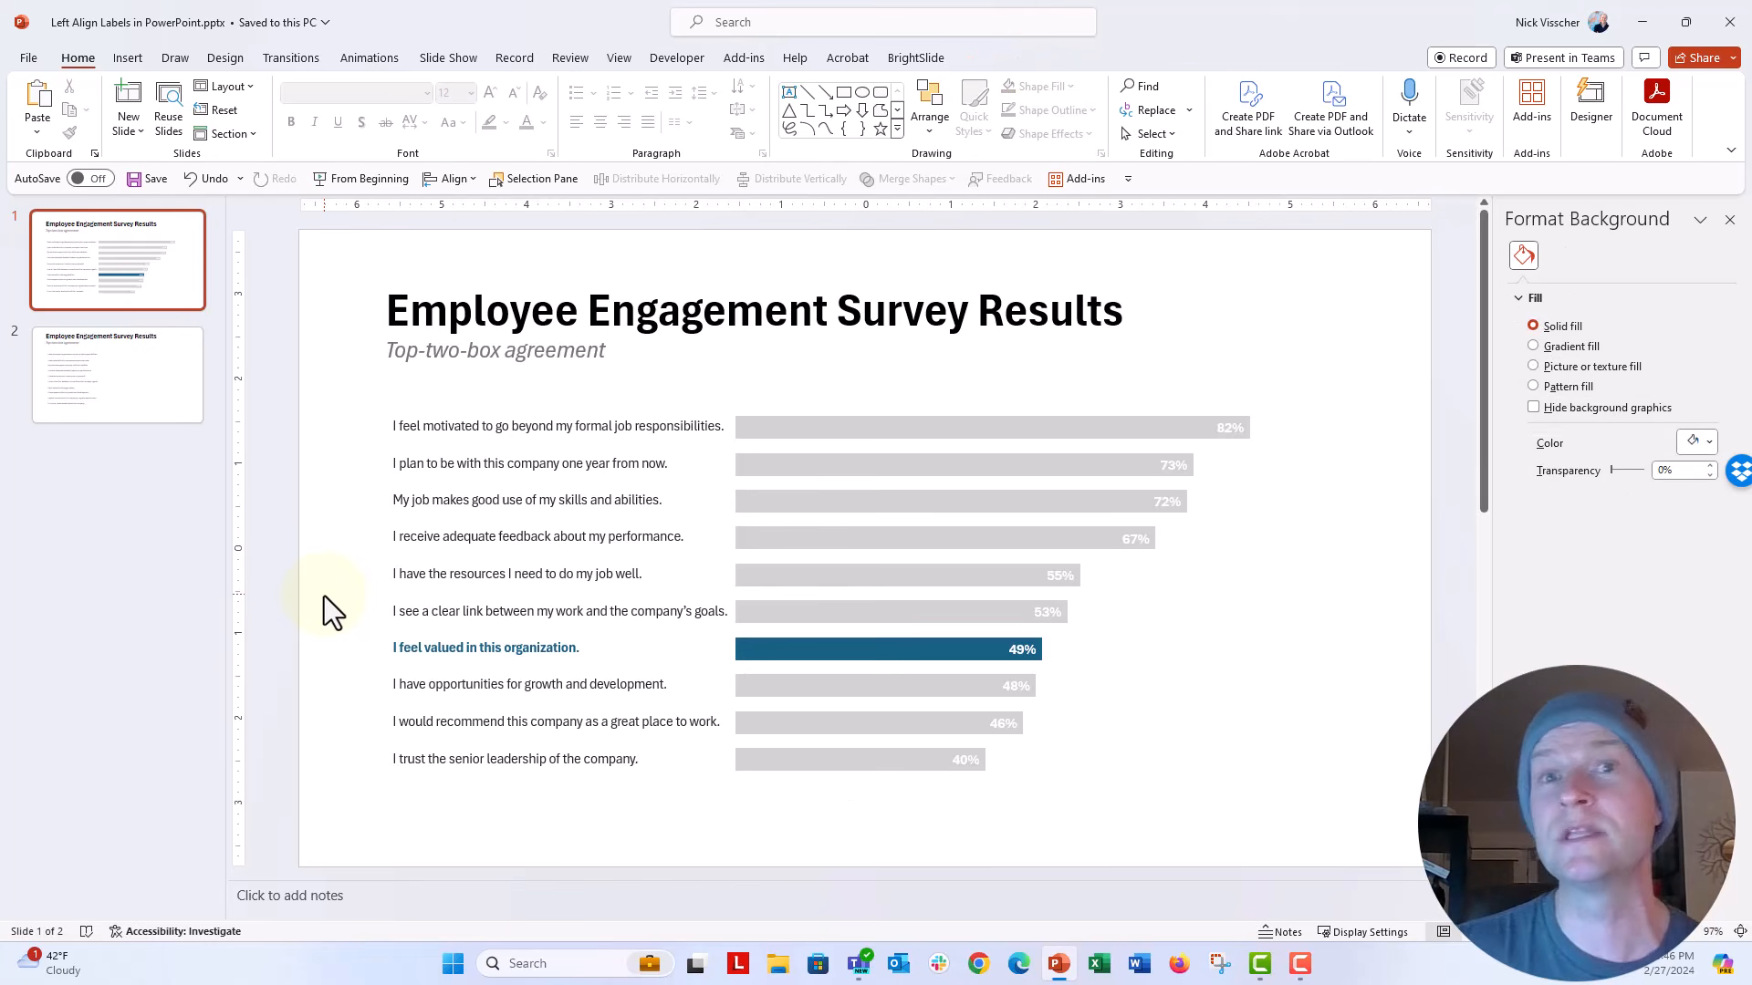
{"action": "left_click", "coordinate": [876, 431]}
{"action": "left_click", "coordinate": [877, 431]}
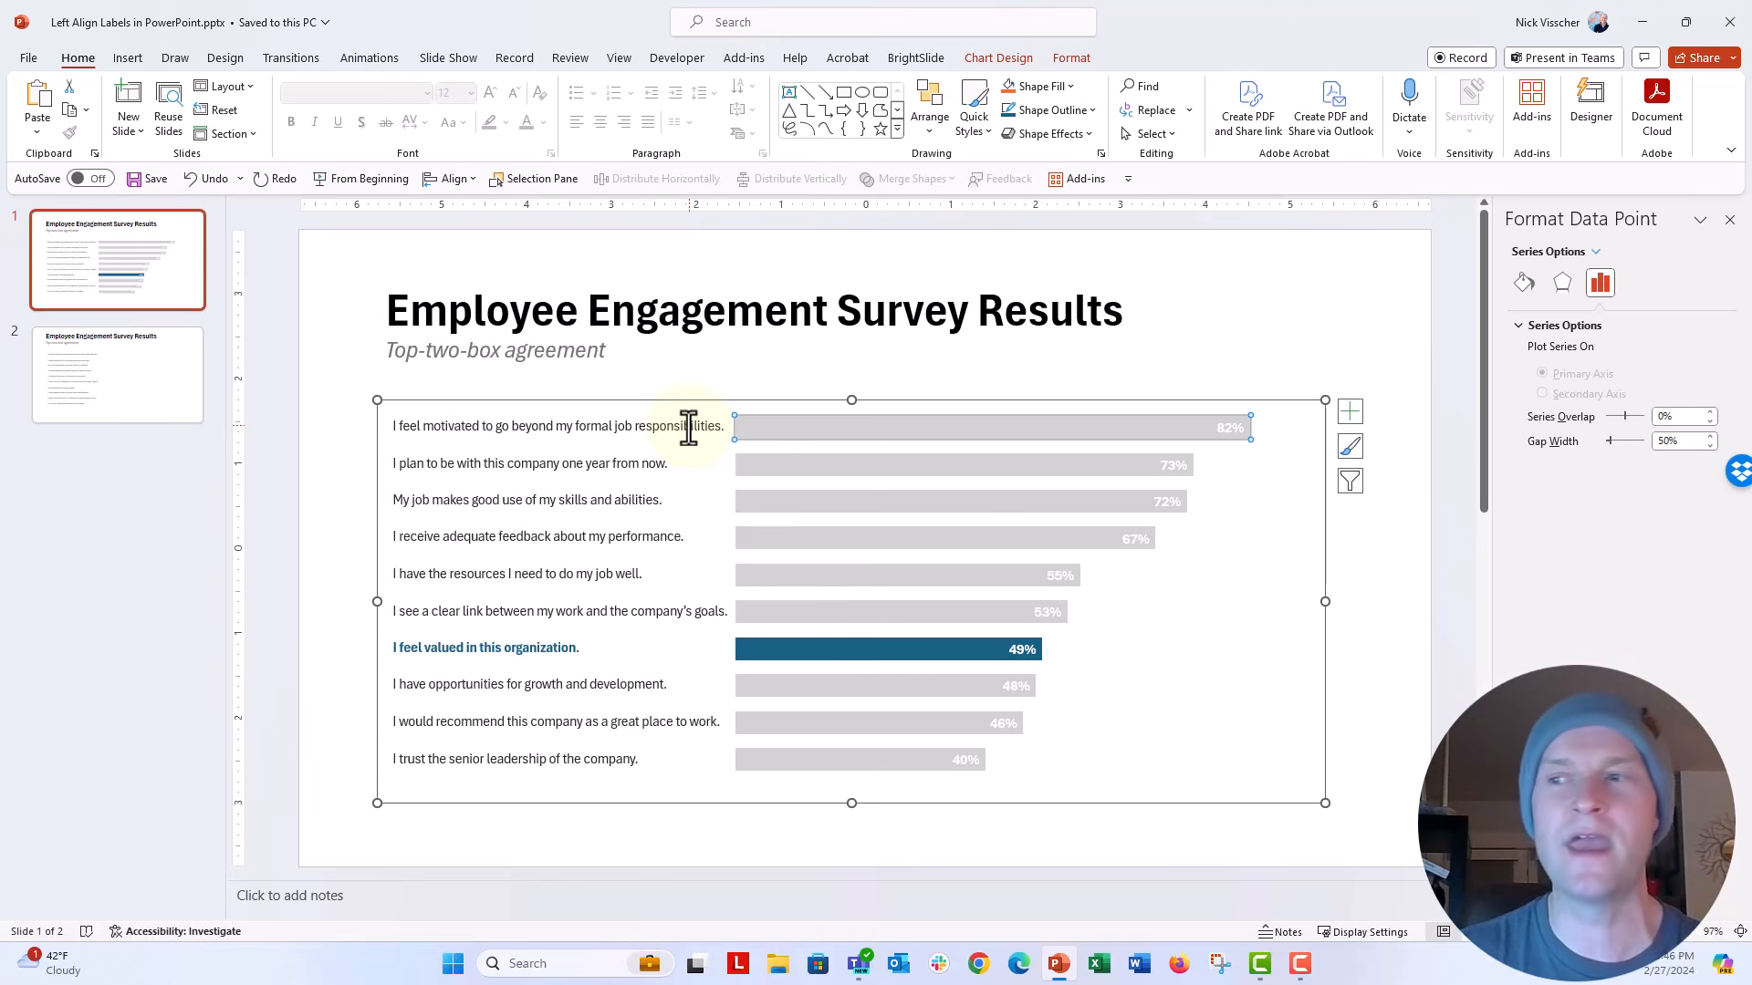
{"action": "left_click", "coordinate": [355, 418]}
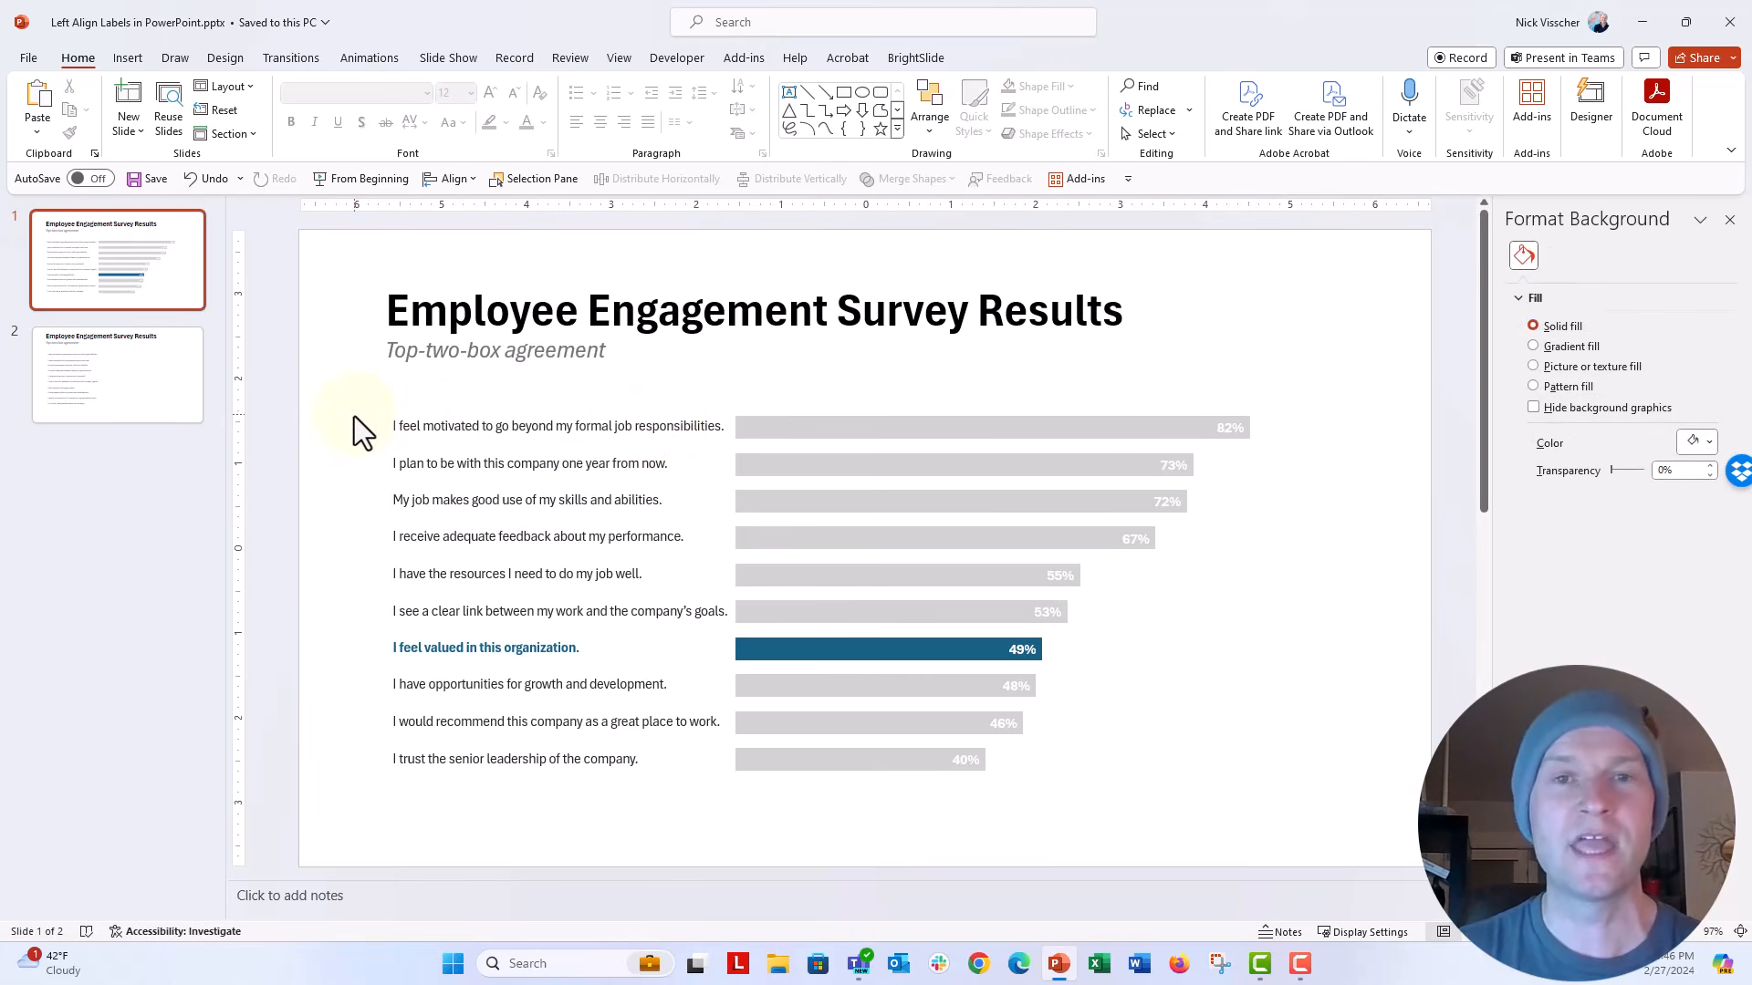
Step: Ungroup the statement labels on slide 1 and align their text boxes to the right
{"action": "left_click", "coordinate": [436, 408]}
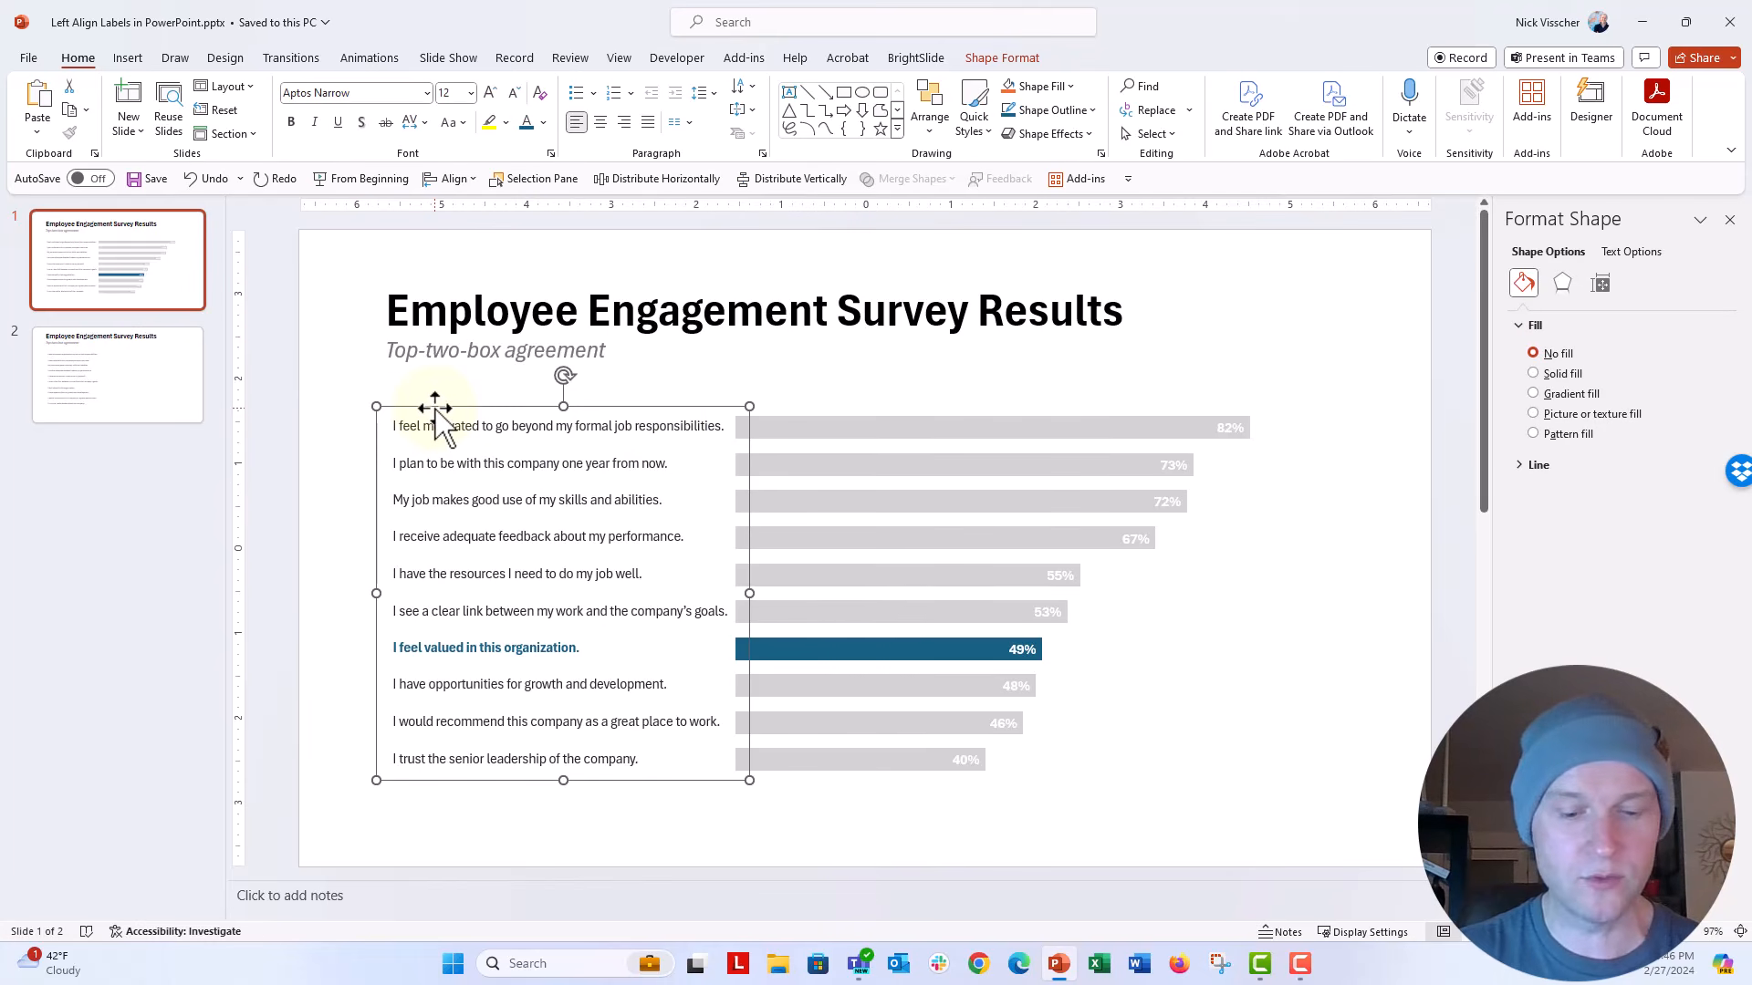
{"action": "key", "text": "ctrl+shift+g"}
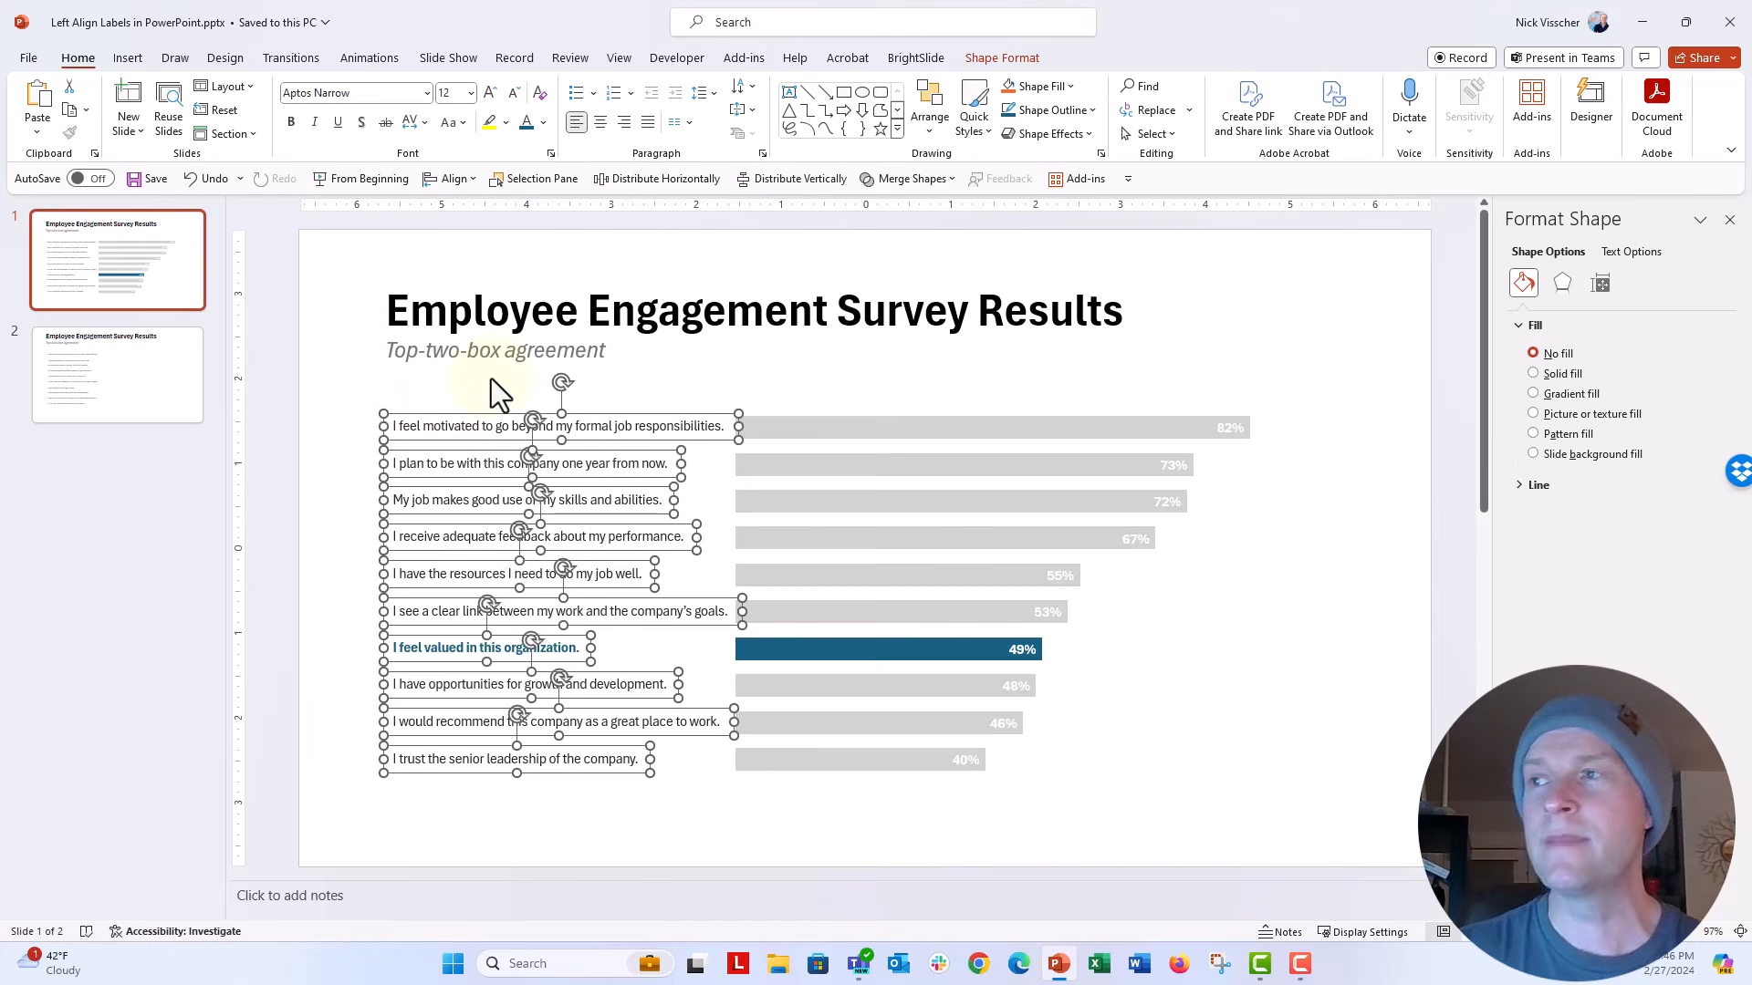
{"action": "left_click", "coordinate": [936, 133]}
{"action": "mouse_move", "coordinate": [945, 424]}
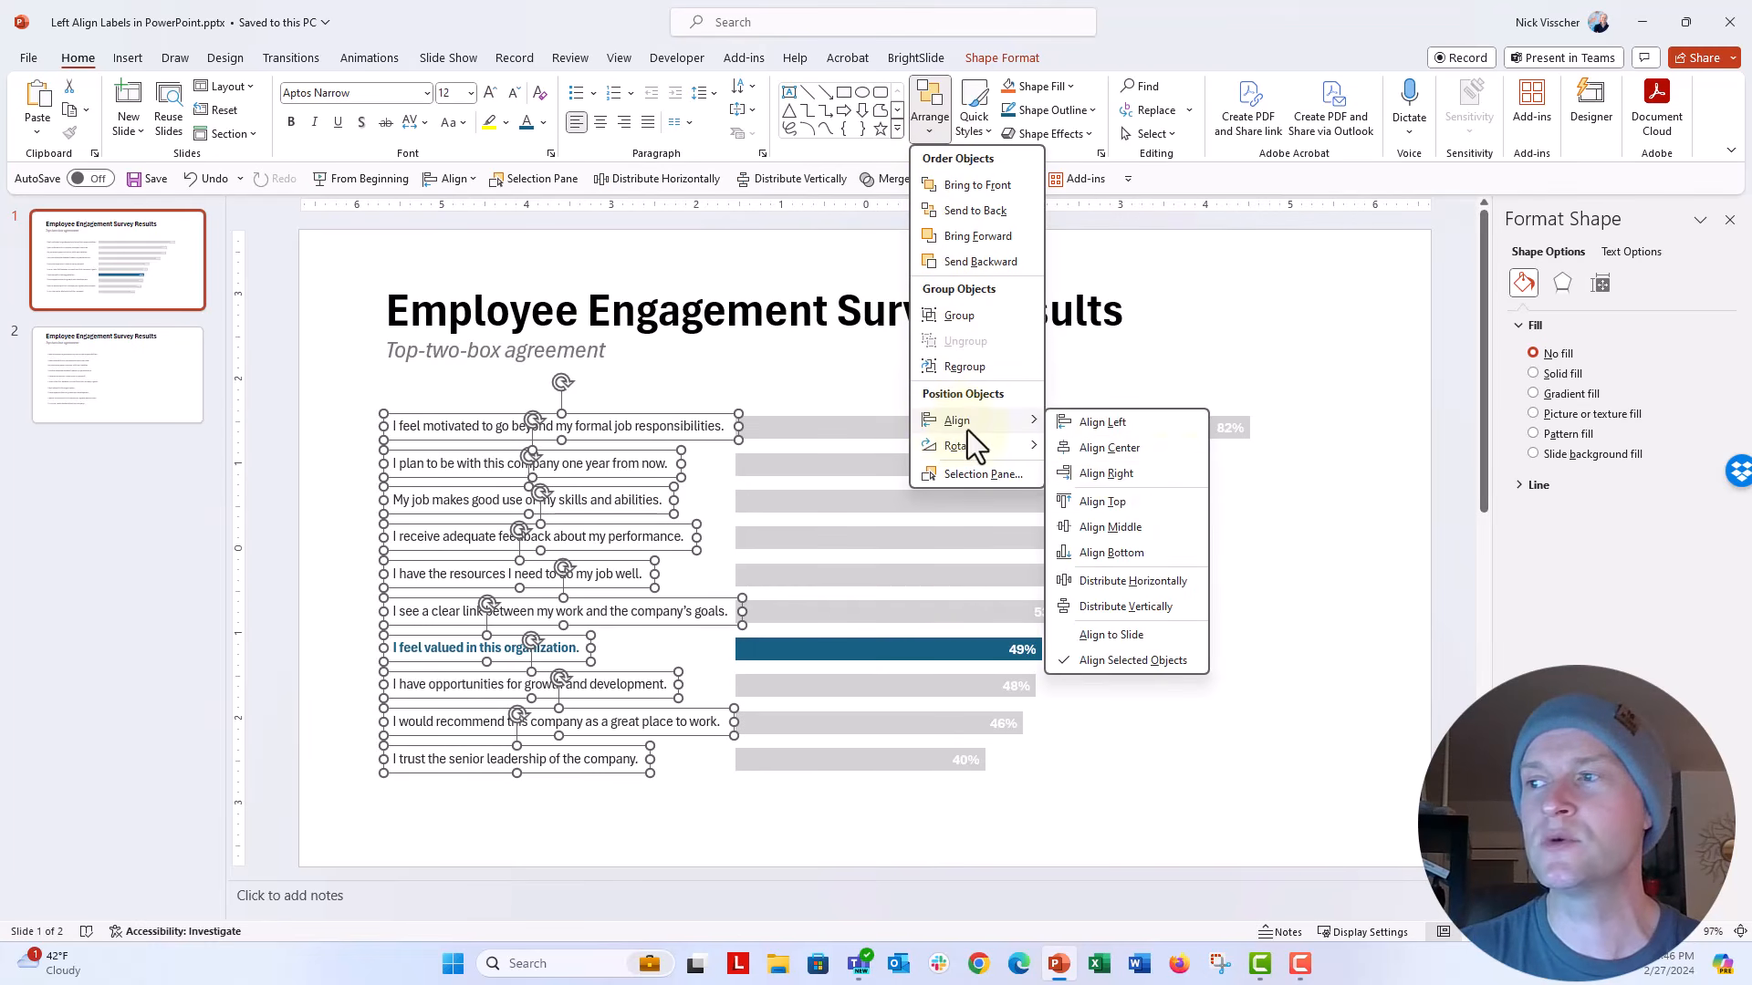
{"action": "left_click", "coordinate": [1177, 478]}
Step: Group the right-aligned statement labels again and nudge the group left, just clear of the bars
{"action": "key", "text": "Left"}
{"action": "key", "text": "Left"}
{"action": "key", "text": "Left"}
{"action": "key", "text": "Left"}
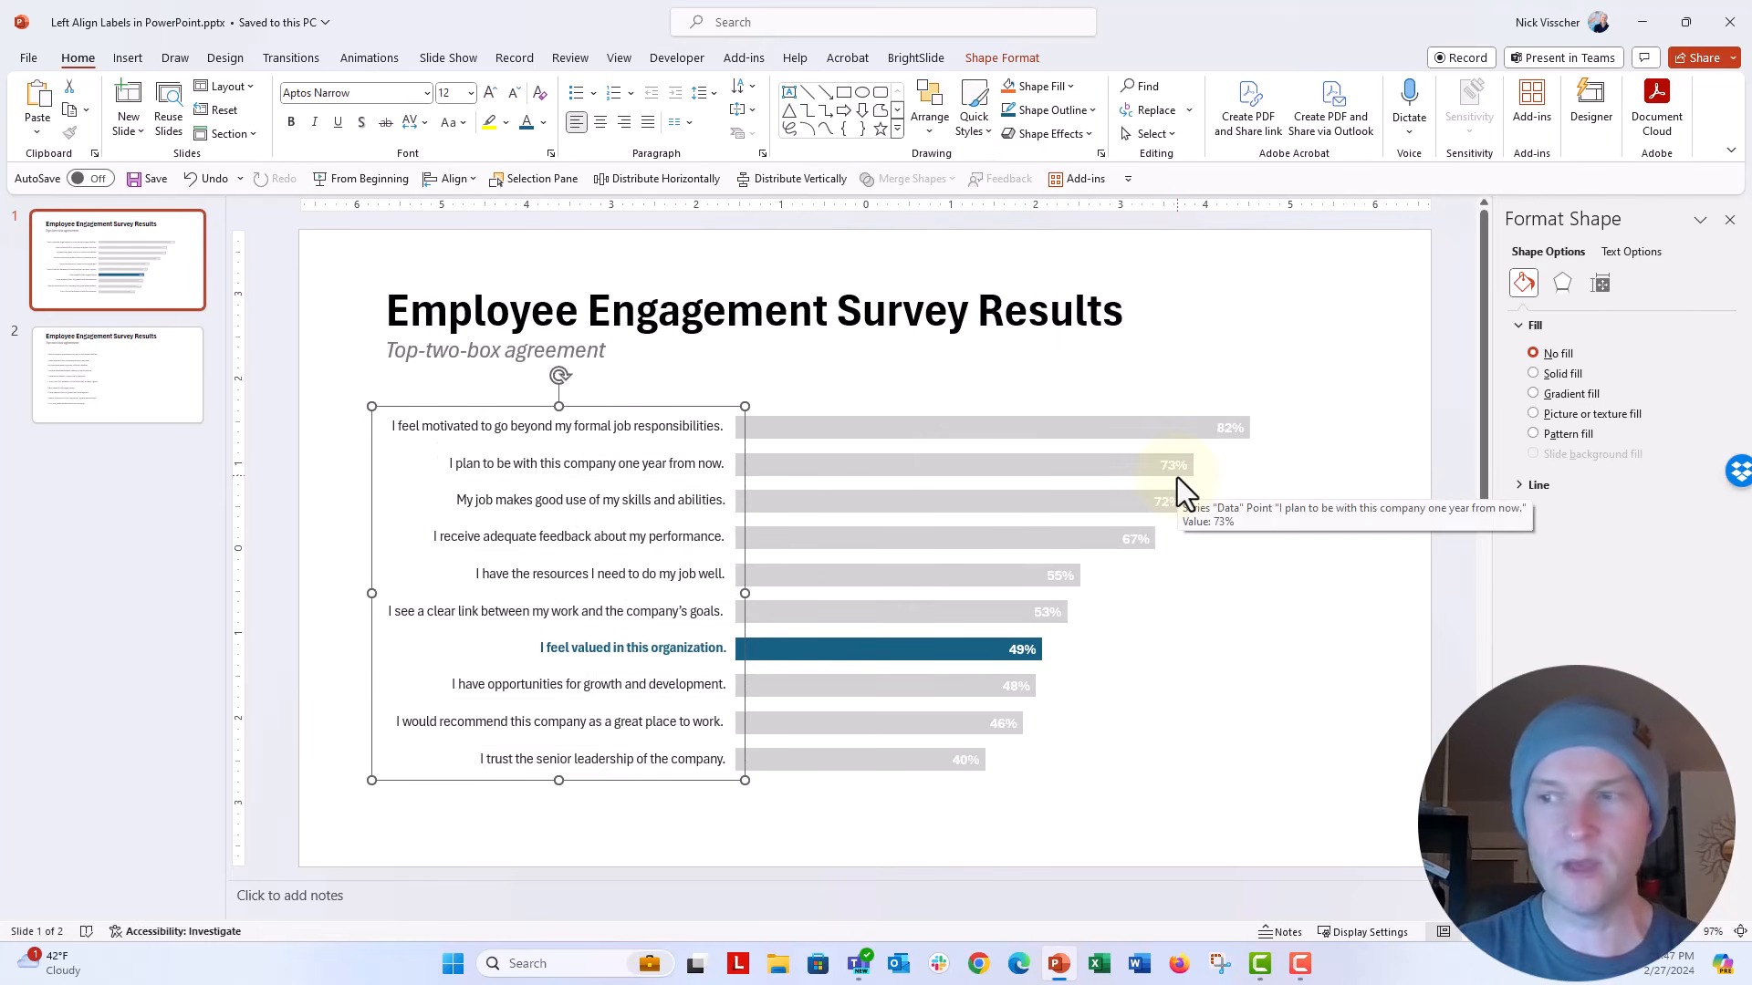
{"action": "left_click", "coordinate": [329, 425]}
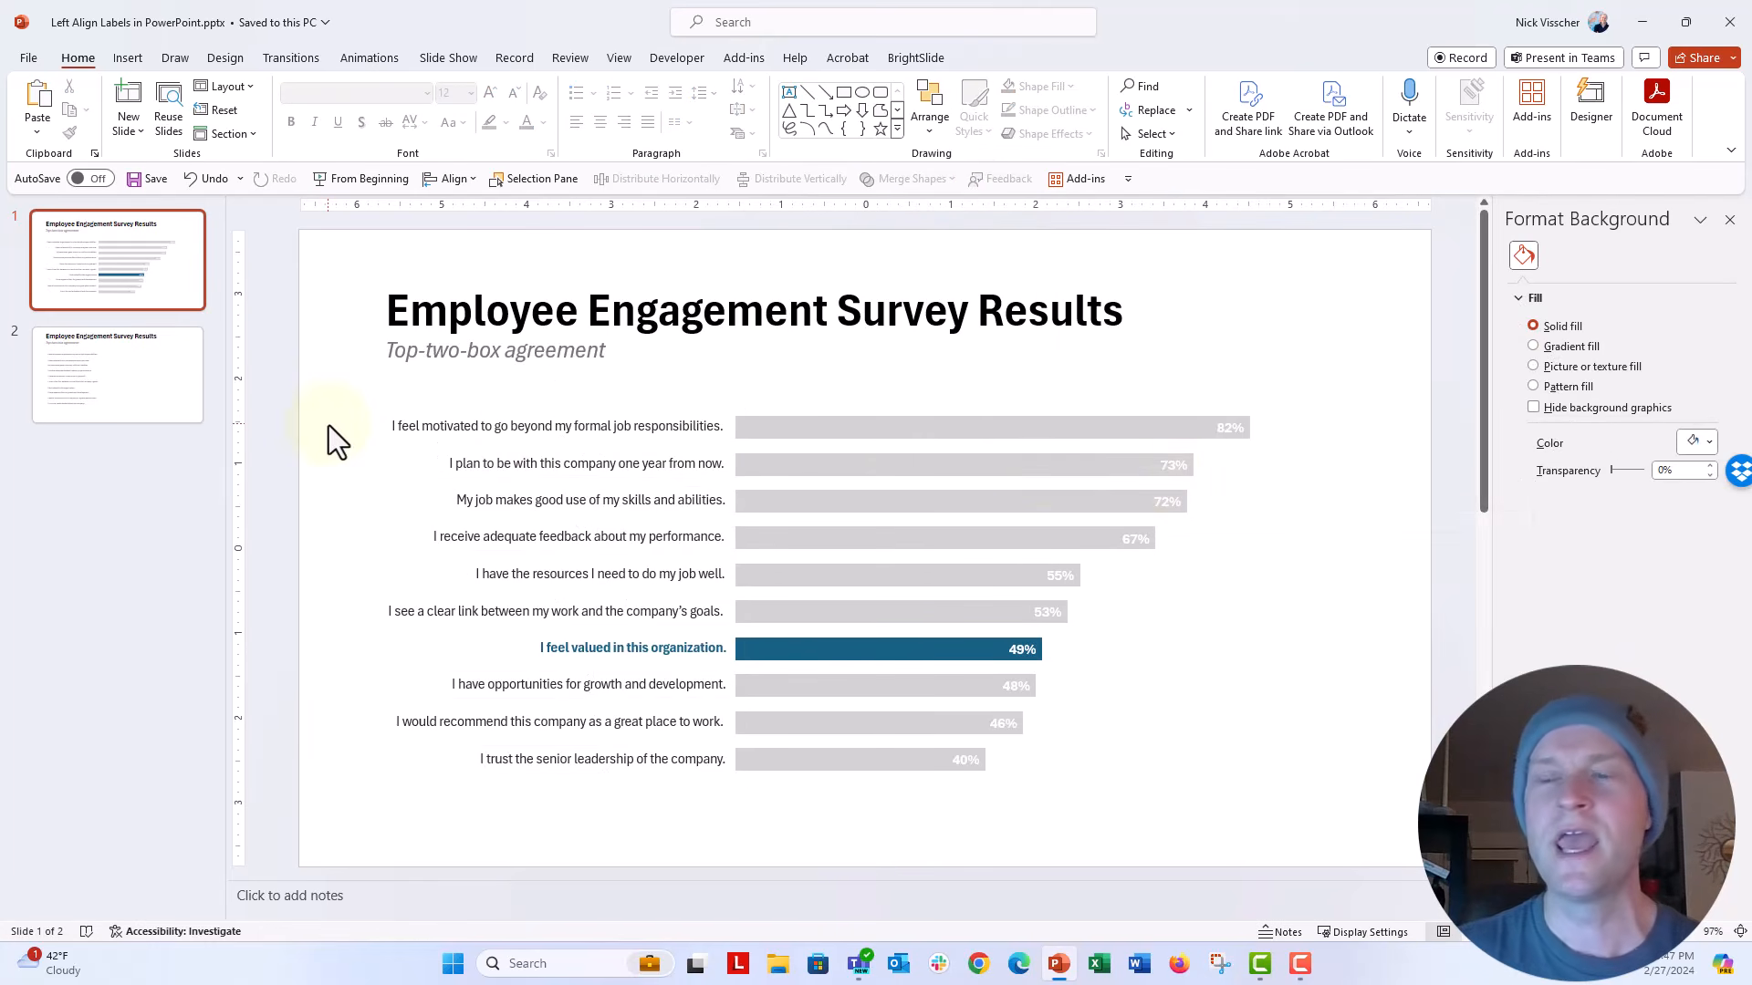